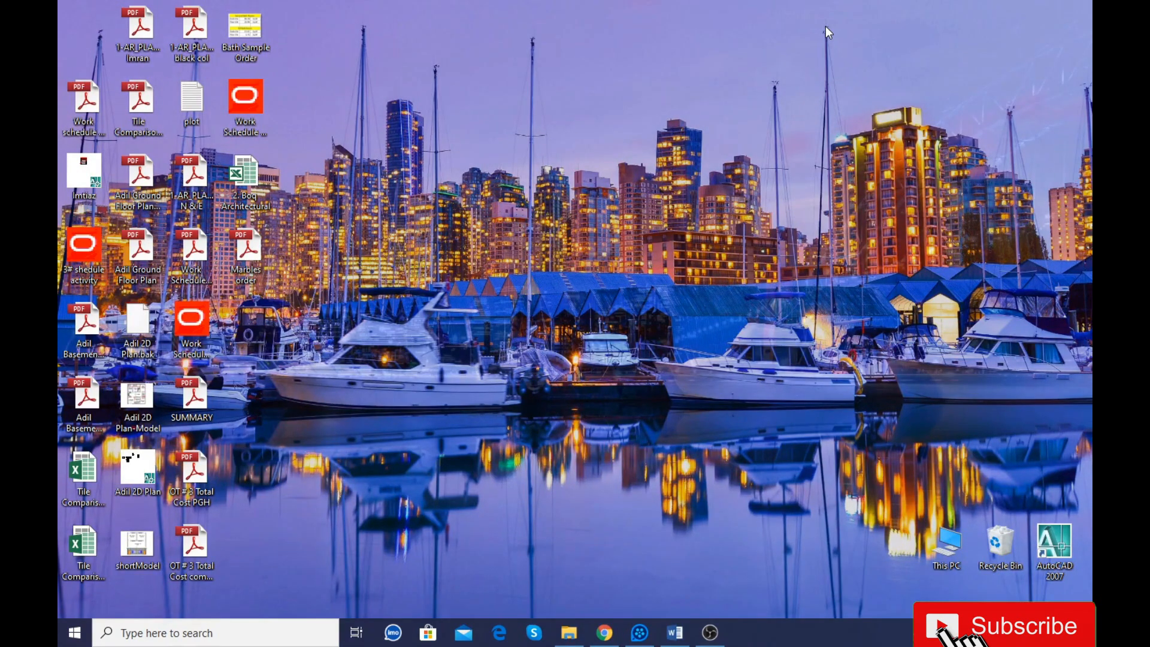
pyautogui.rightClick(544, 84)
pyautogui.click(591, 129)
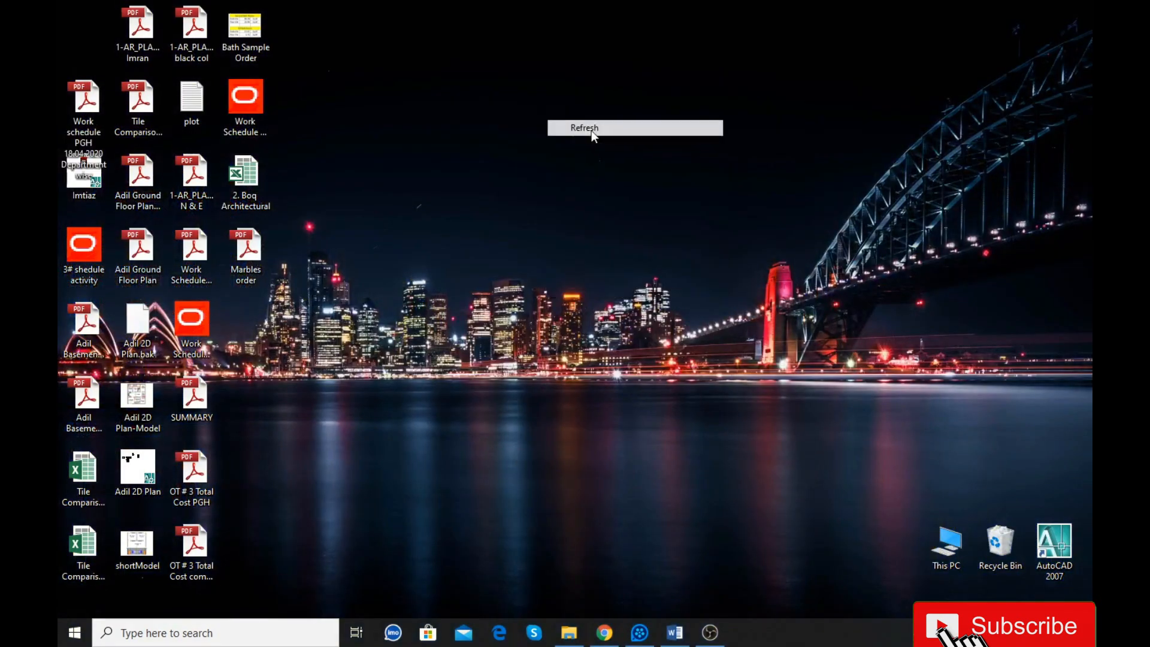
pyautogui.rightClick(562, 103)
pyautogui.click(606, 146)
pyautogui.rightClick(591, 94)
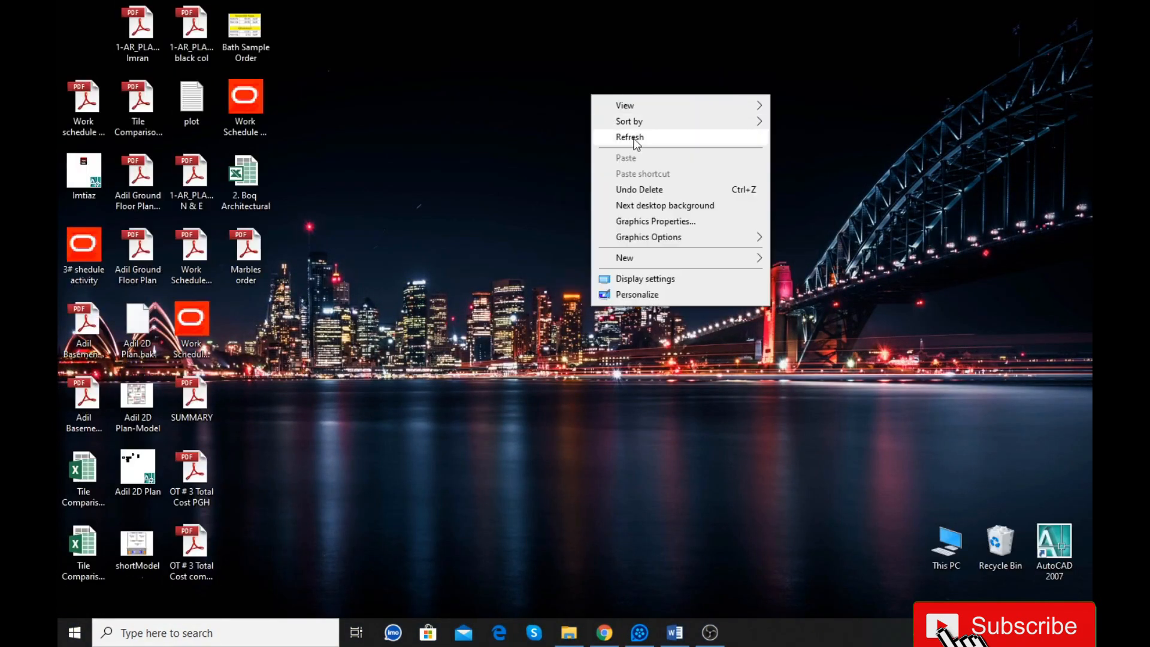
pyautogui.click(634, 138)
# Switch to the Word document to read the Lesson # 55 outline, and return to the desktop.
pyautogui.click(674, 630)
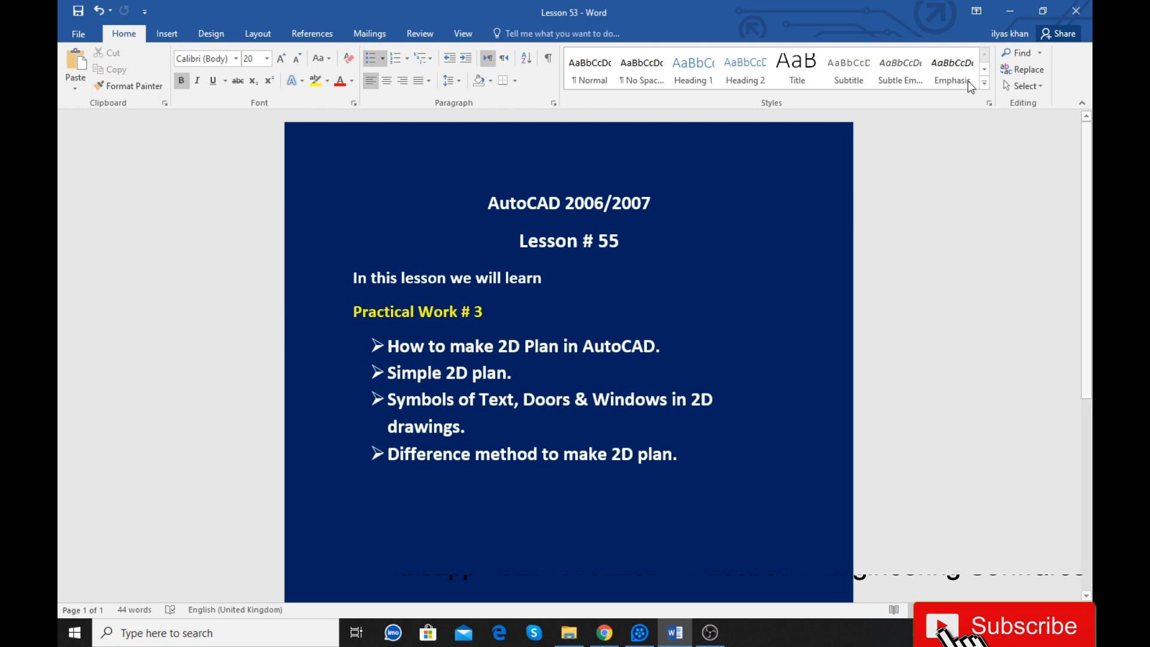
pyautogui.click(1008, 10)
pyautogui.rightClick(641, 156)
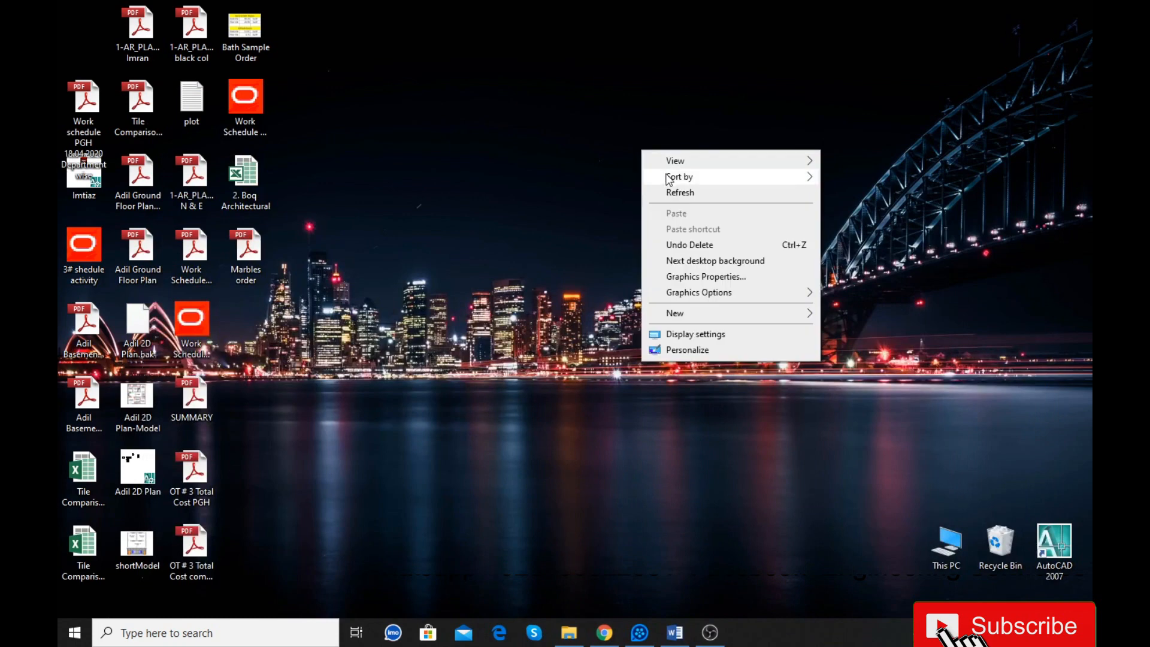
pyautogui.click(679, 190)
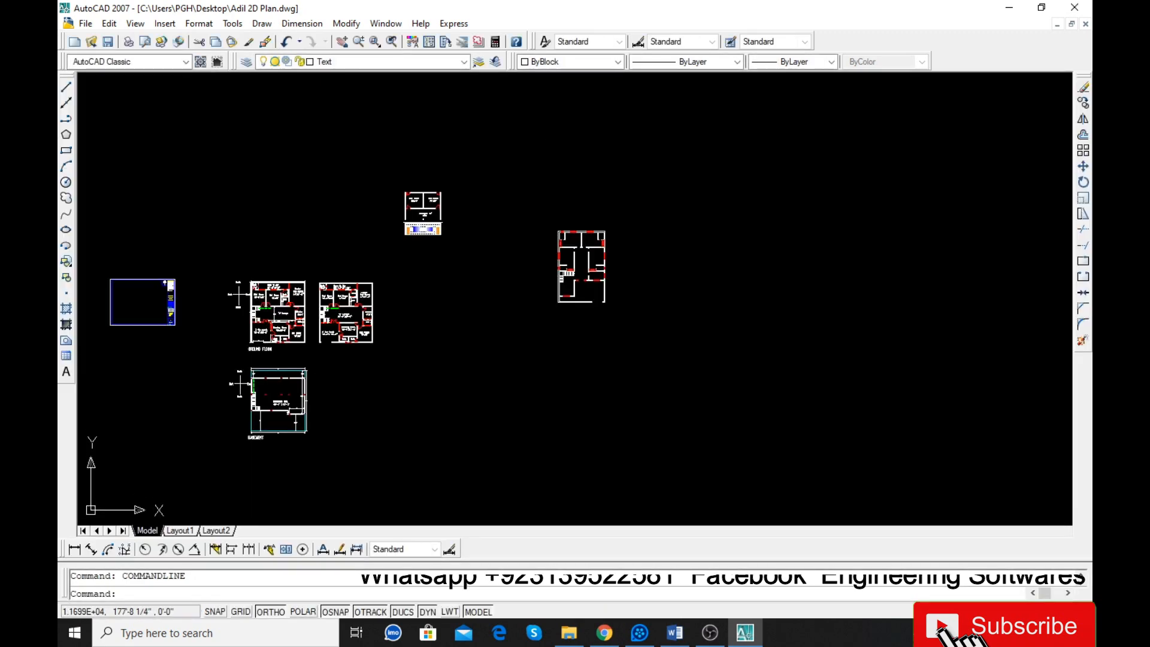
# Examine the floor plans in the Adil 2D Plan drawing, including the two-bedroom verandah plan and the plan without doors.
pyautogui.scroll(6, 302, 334)
pyautogui.scroll(-6, 231, 330)
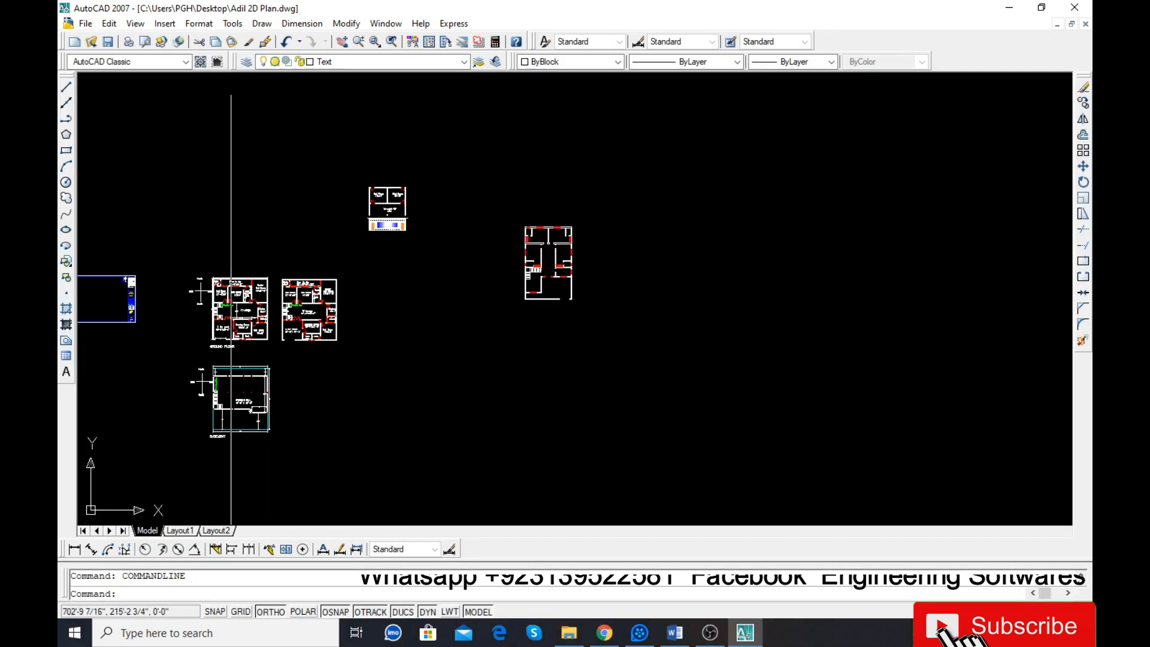
pyautogui.scroll(7, 375, 203)
pyautogui.scroll(-6, 297, 278)
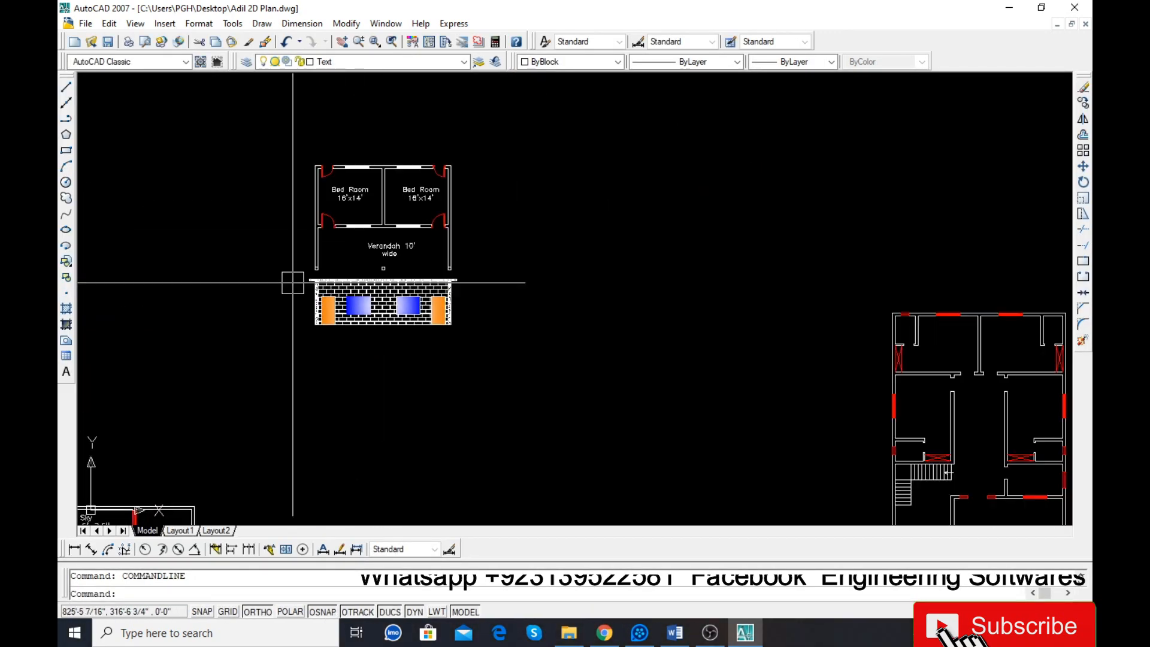
pyautogui.scroll(6, 559, 360)
pyautogui.scroll(-5, 538, 291)
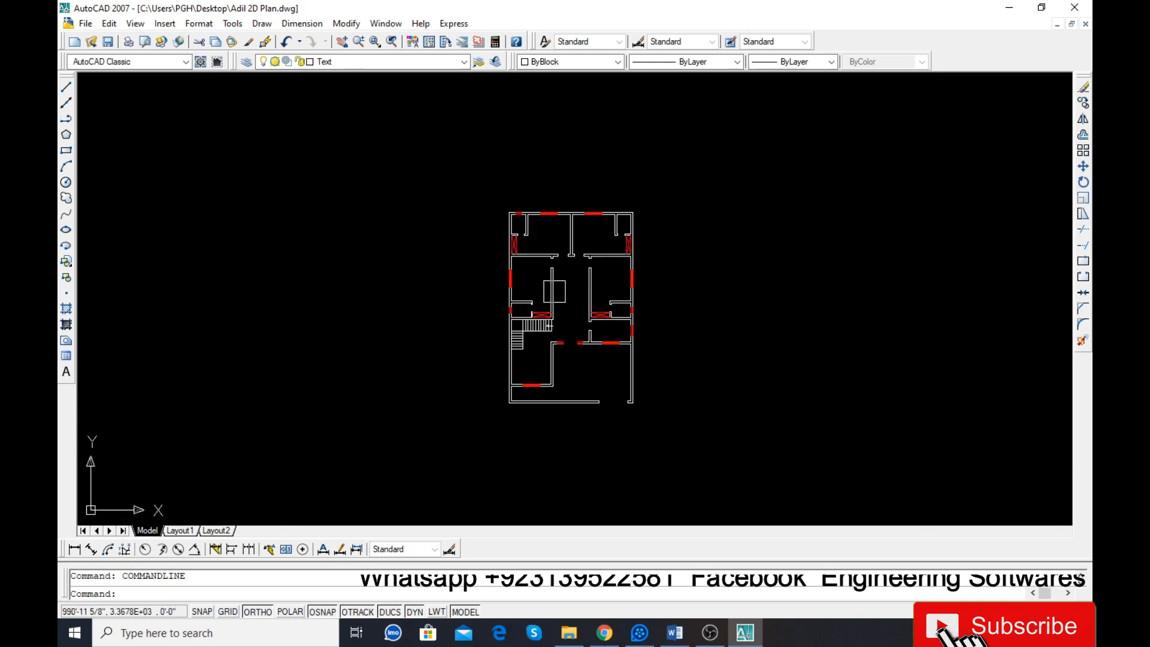
pyautogui.scroll(-3, 605, 313)
pyautogui.scroll(1, 487, 359)
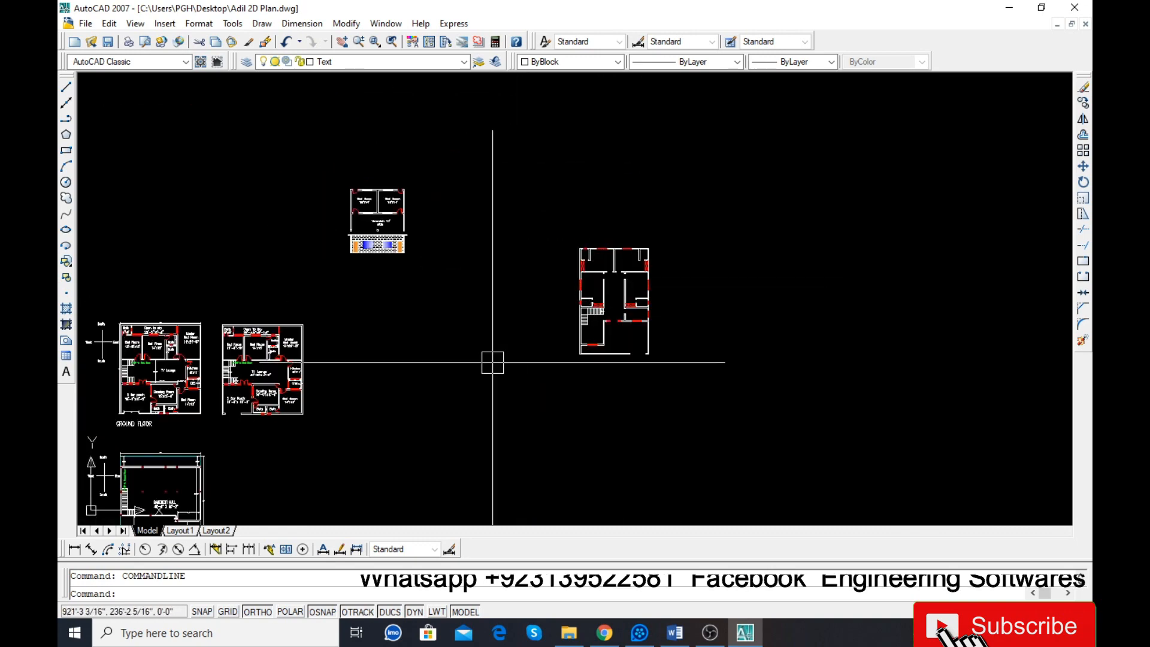
pyautogui.scroll(-1, 511, 370)
# Copy the two adjacent bedroom doors above the TV Lounge to the two upper bedroom openings of the plan without doors.
pyautogui.scroll(10, 401, 350)
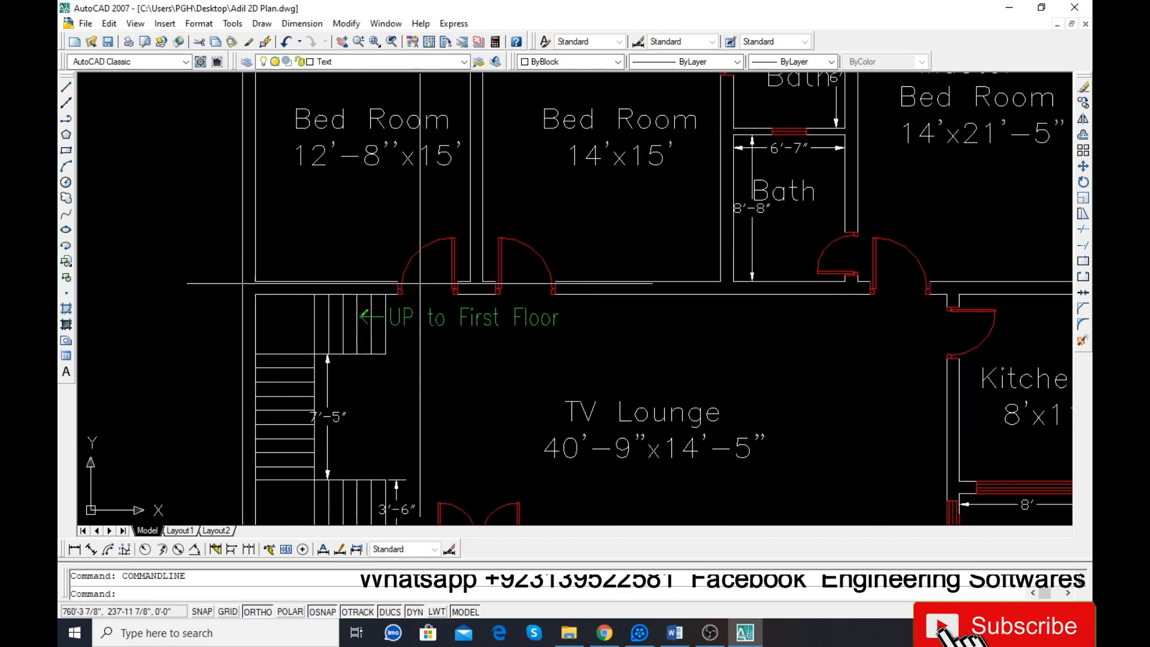
pyautogui.click(454, 267)
pyautogui.click(504, 250)
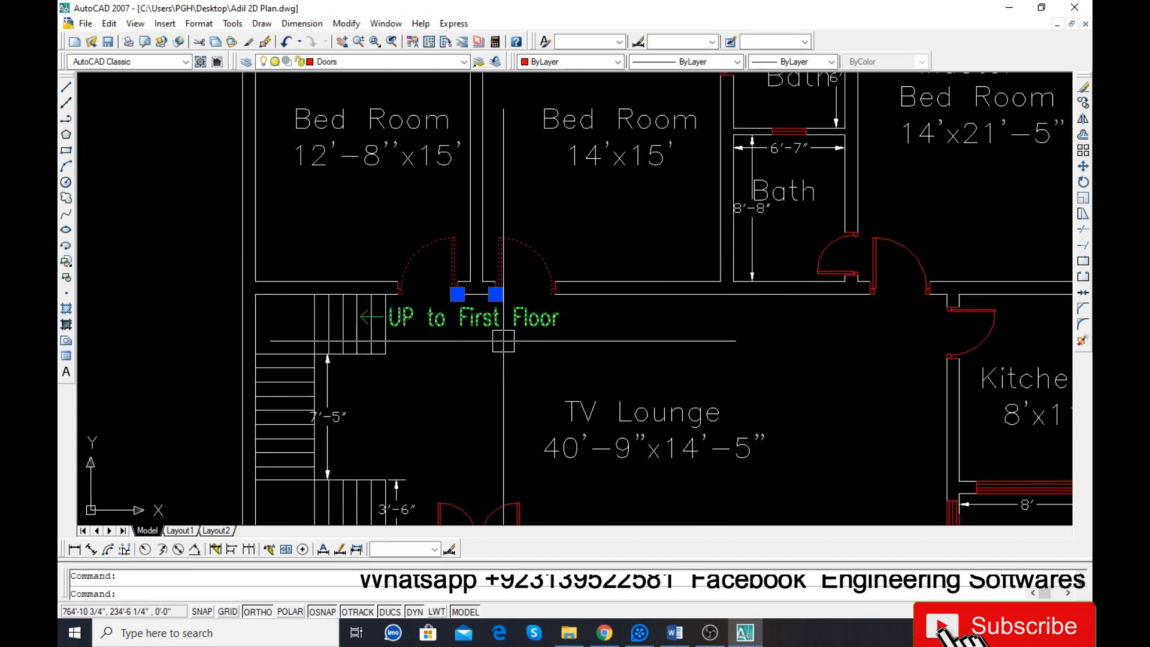
pyautogui.write('co')
pyautogui.press('Return')
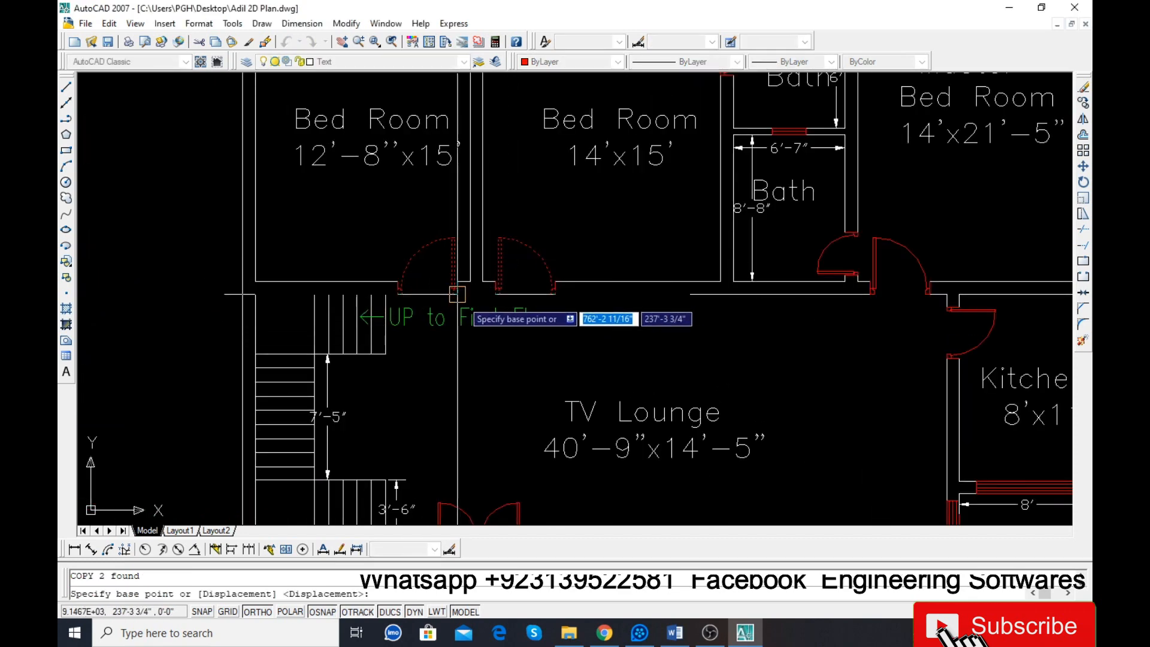
pyautogui.click(476, 295)
pyautogui.scroll(-5, 476, 295)
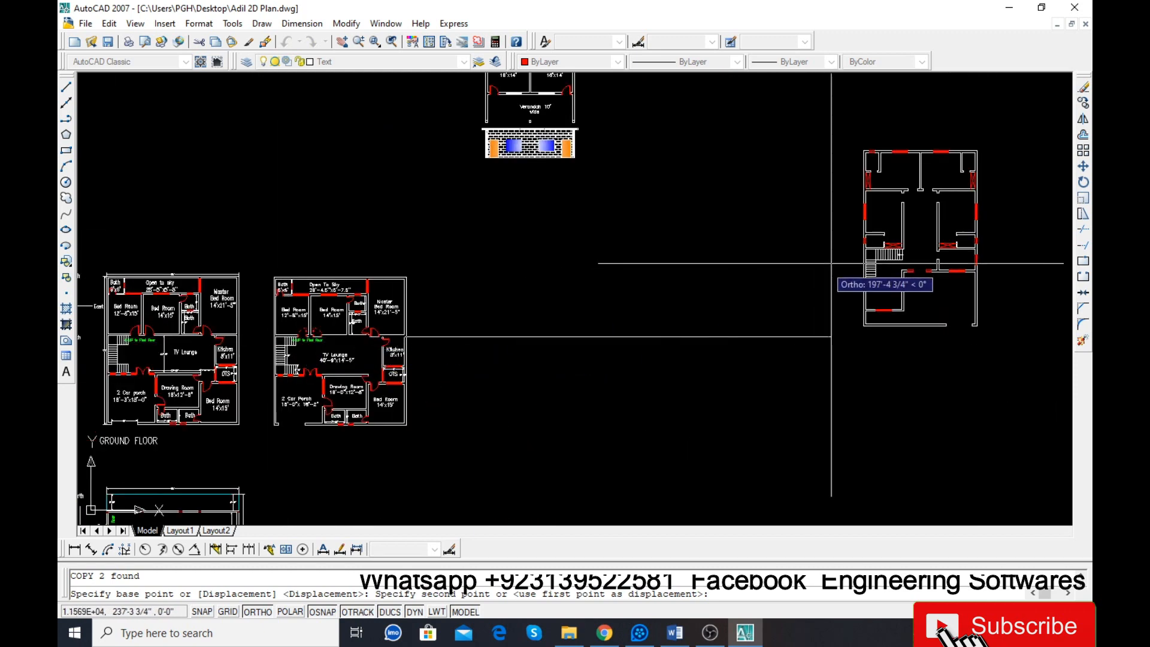
pyautogui.scroll(5, 983, 182)
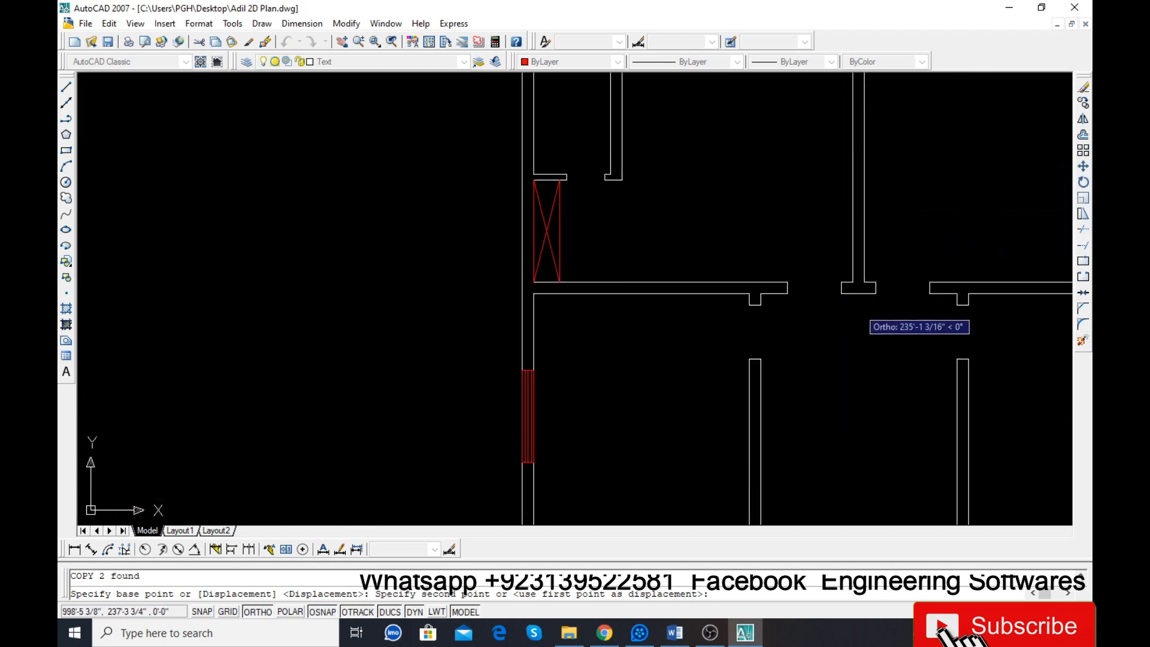
pyautogui.click(858, 293)
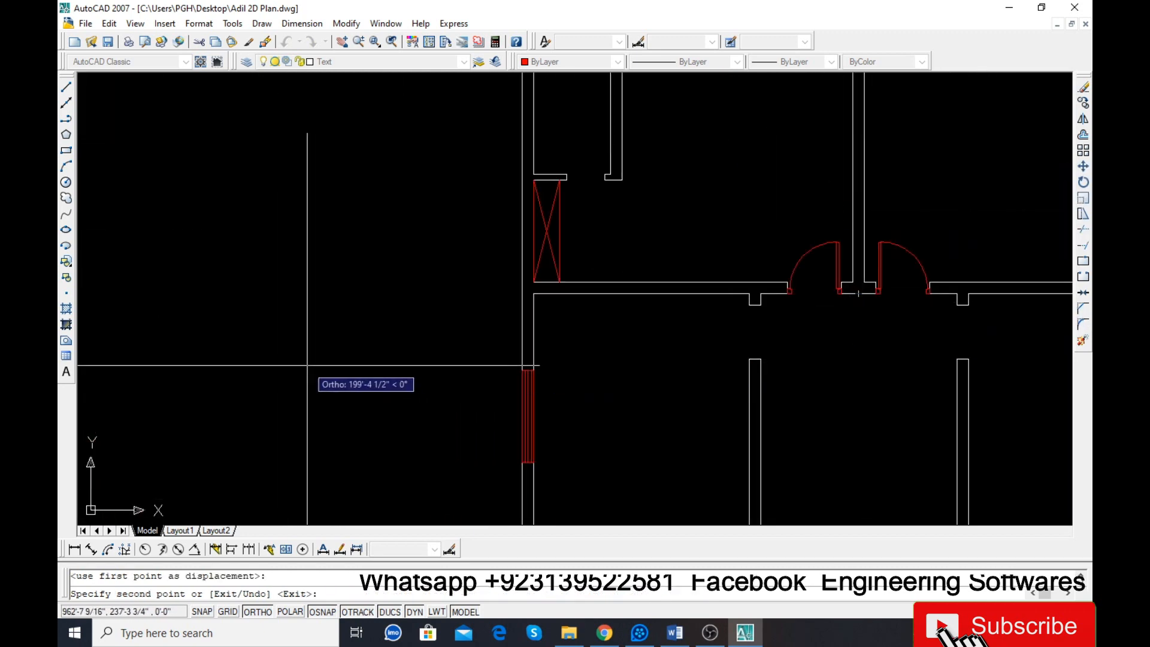
pyautogui.press('Escape')
# Copy both newly placed bedroom doors straight up into the rooms, clear of the walls.
pyautogui.scroll(-3, 301, 391)
pyautogui.scroll(3, 530, 332)
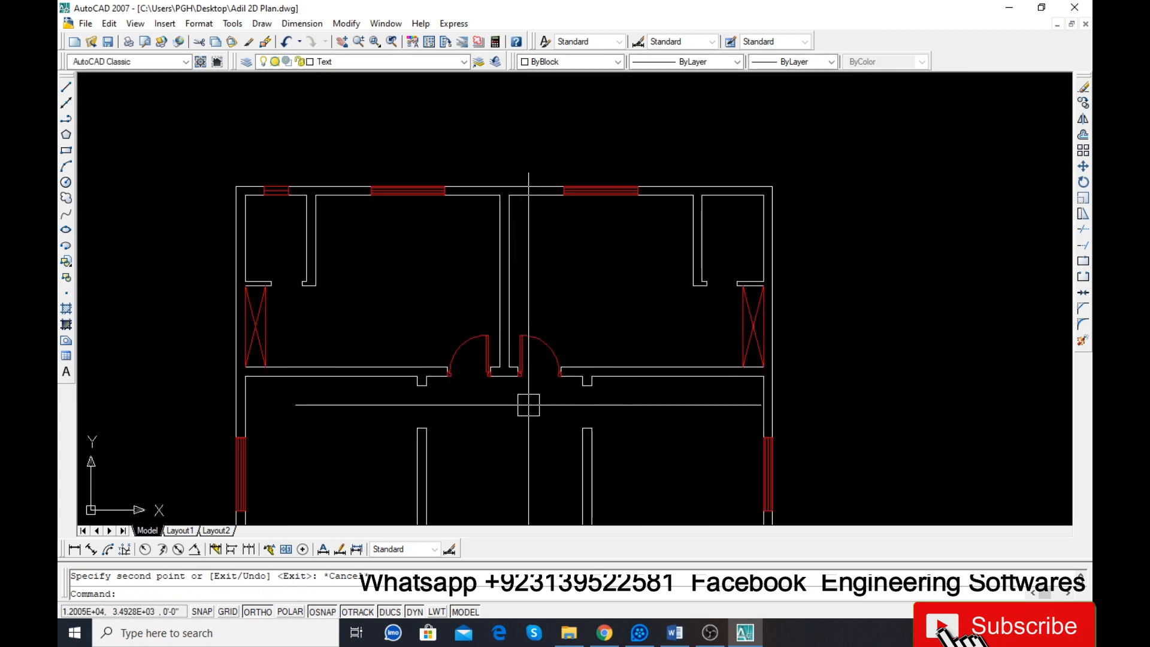
pyautogui.press('Escape')
pyautogui.write('co')
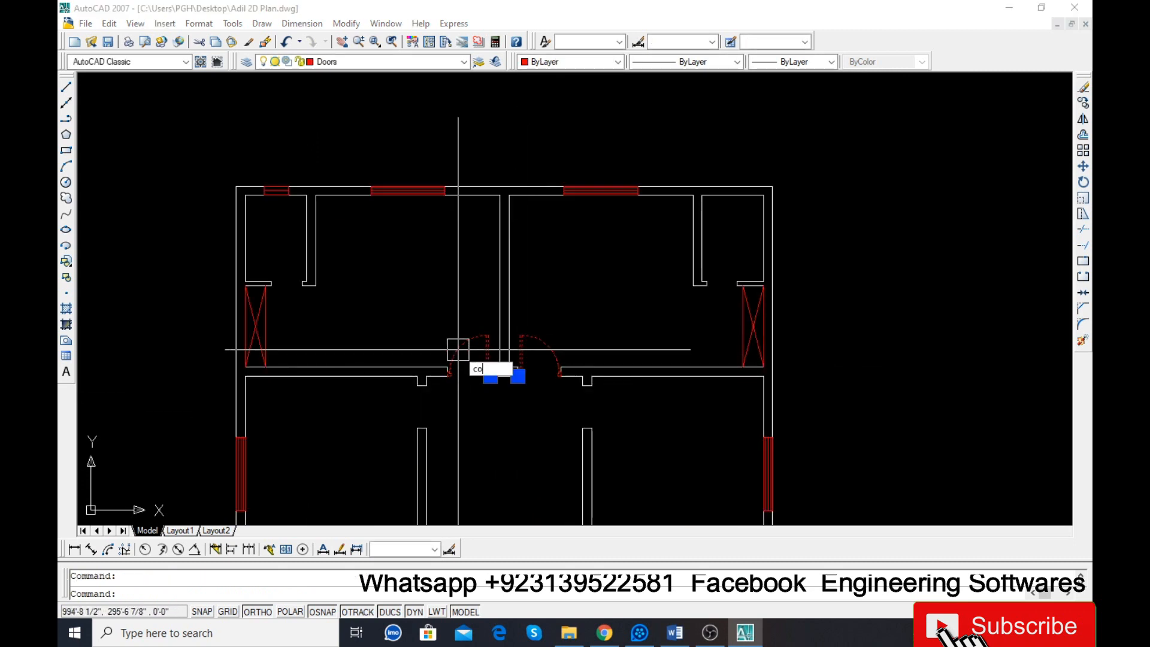
pyautogui.press('Return')
pyautogui.click(542, 467)
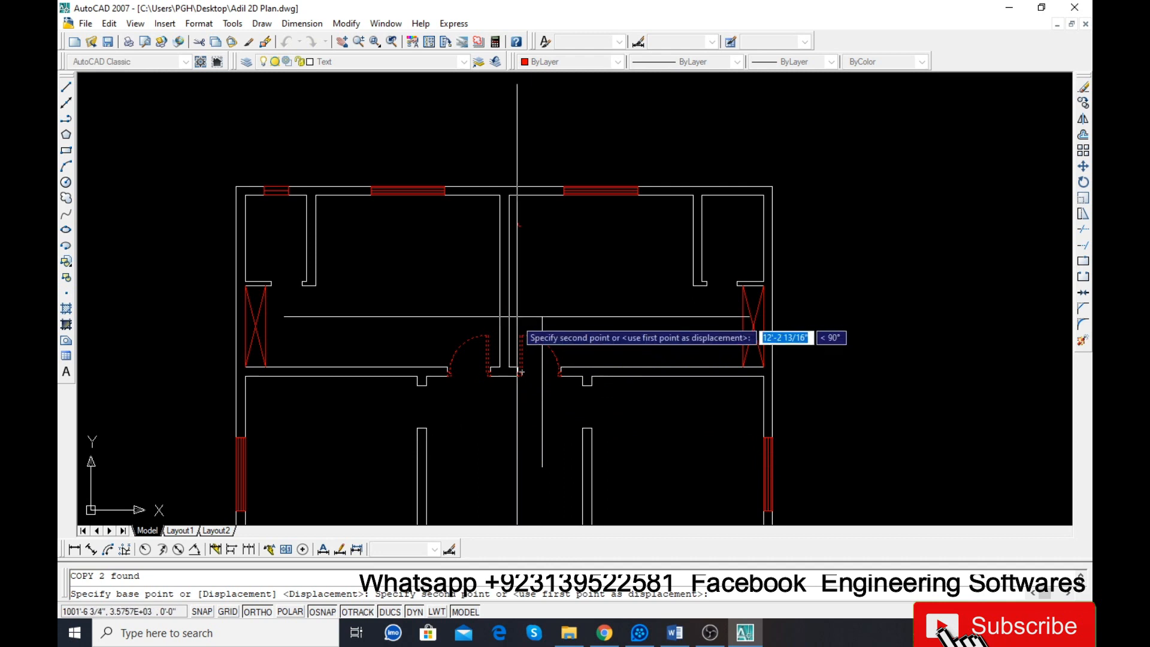
pyautogui.click(508, 403)
pyautogui.press('Escape')
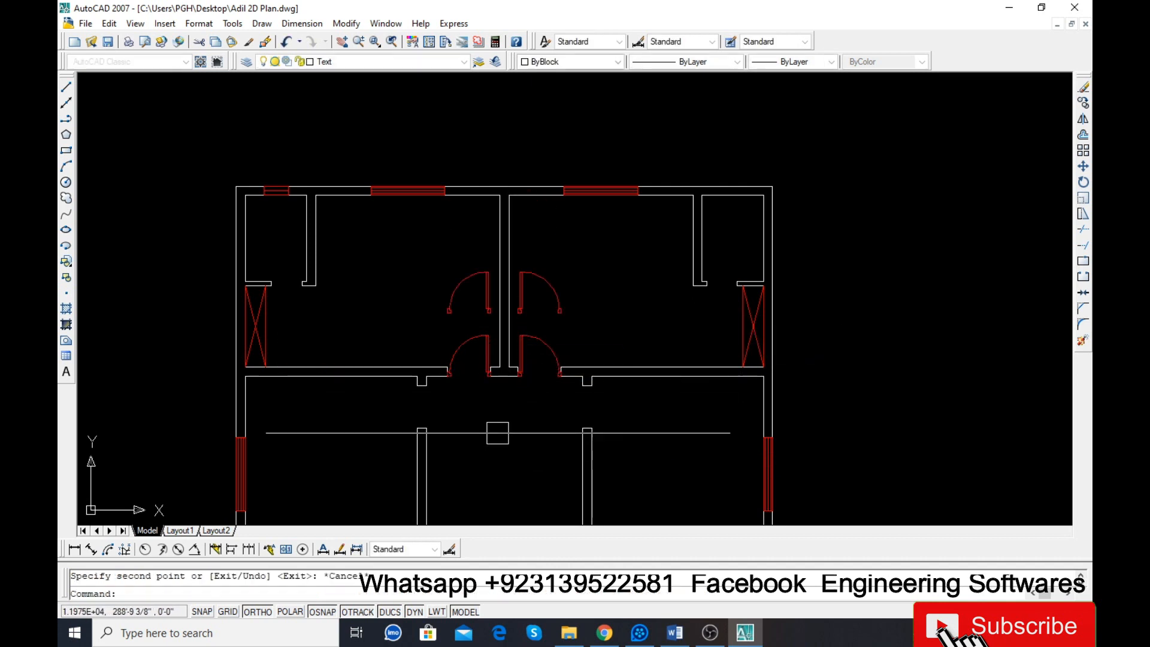
# Align the left spare door to the upper-left bath opening by matching both outer jamb corners, scaling it to fit.
pyautogui.scroll(3, 495, 276)
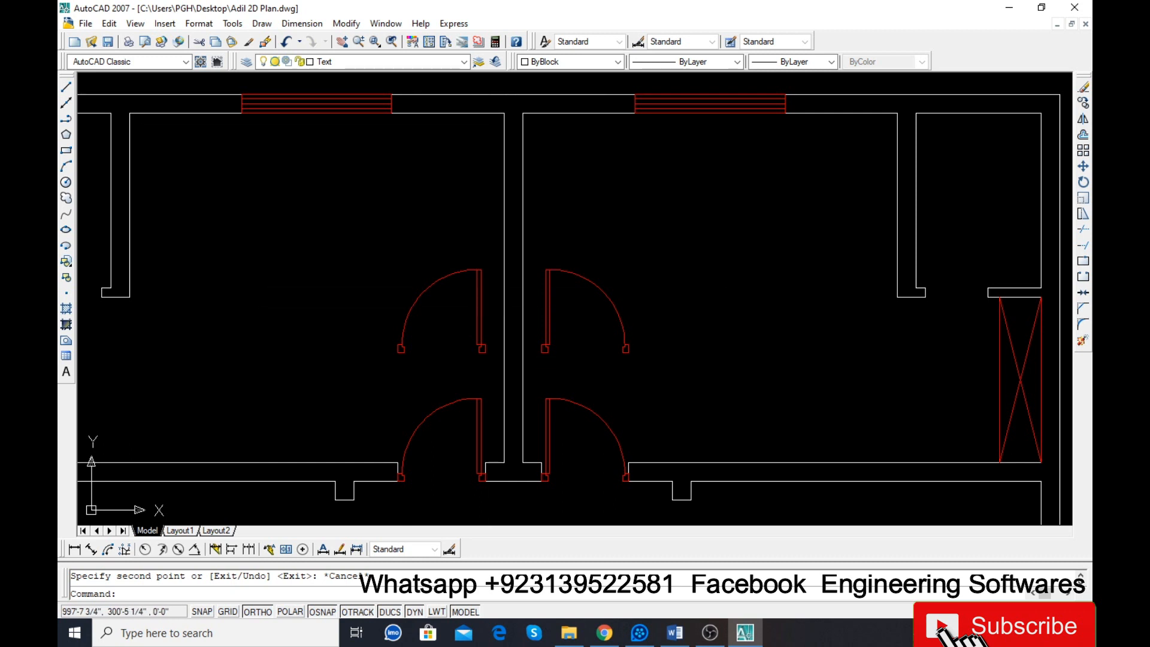
pyautogui.write('al')
pyautogui.press('Return')
pyautogui.click(472, 318)
pyautogui.press('Return')
pyautogui.scroll(5, 479, 347)
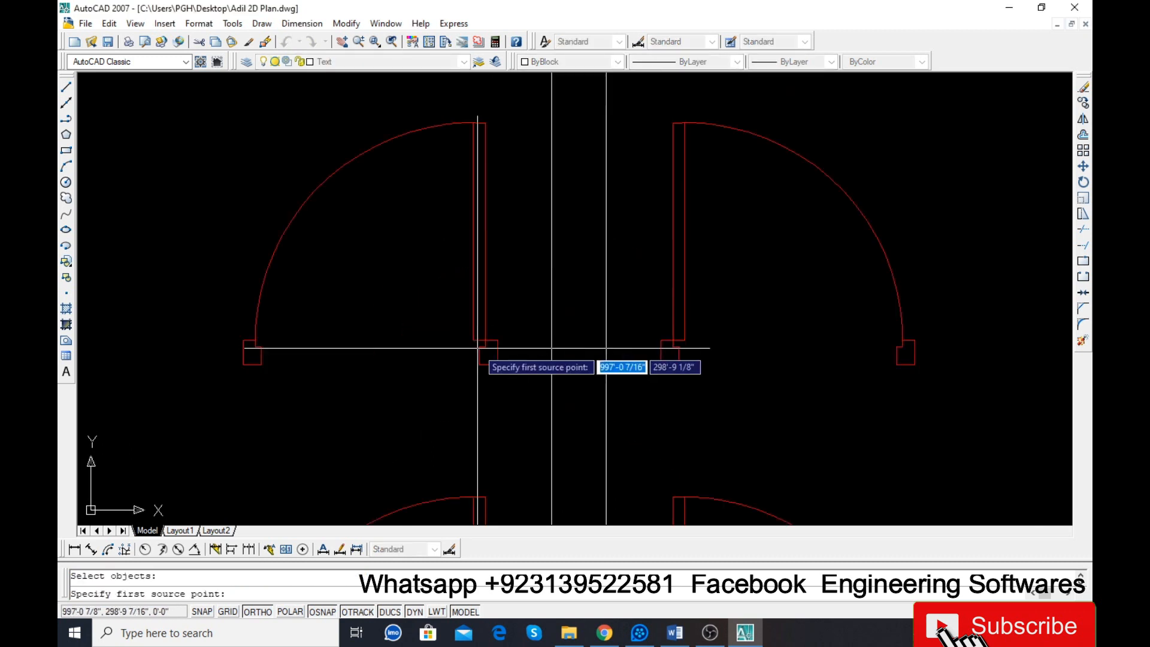
pyautogui.click(478, 347)
pyautogui.scroll(-4, 557, 344)
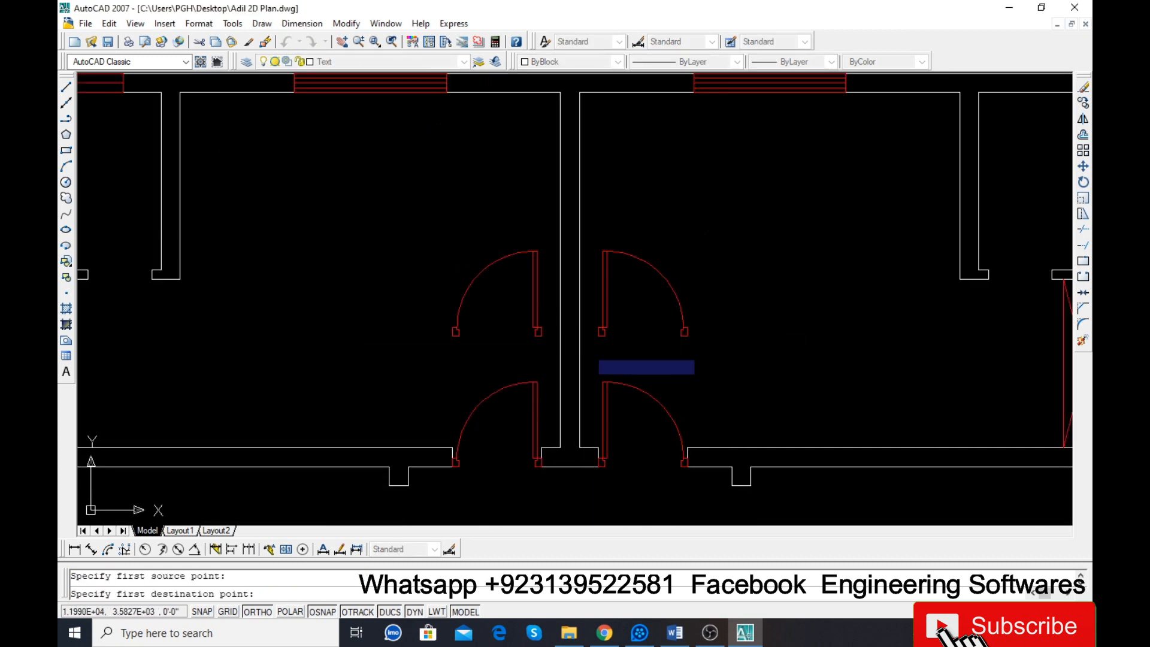
pyautogui.scroll(-4, 282, 329)
pyautogui.scroll(6, 282, 323)
pyautogui.click(298, 262)
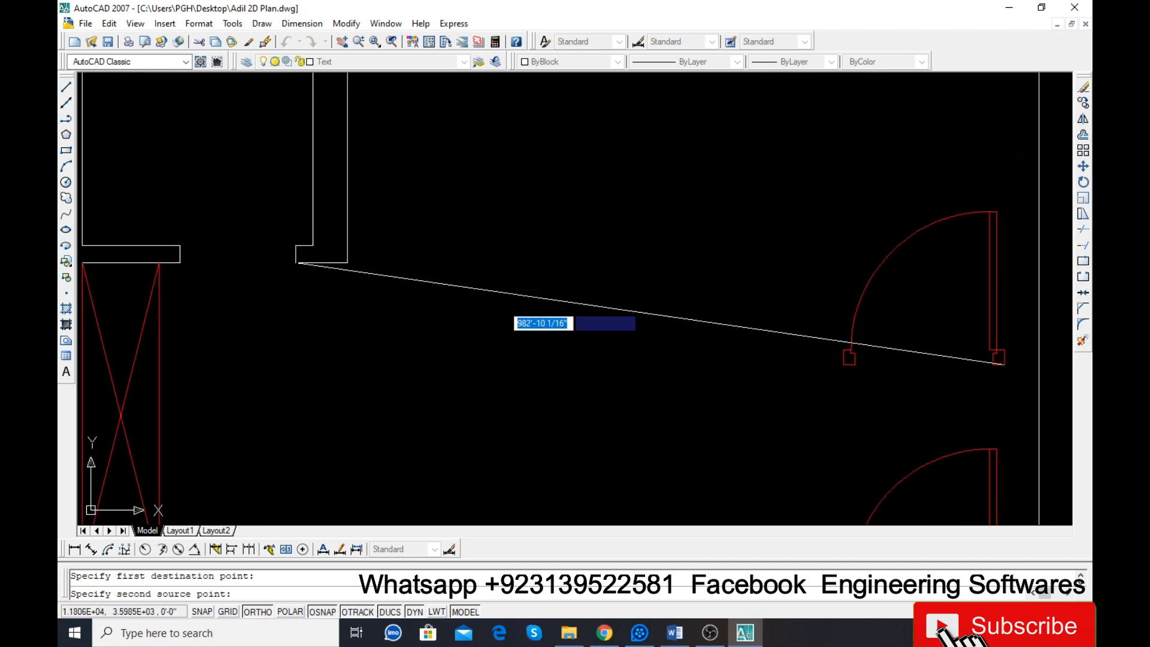
pyautogui.scroll(3, 911, 353)
pyautogui.click(918, 374)
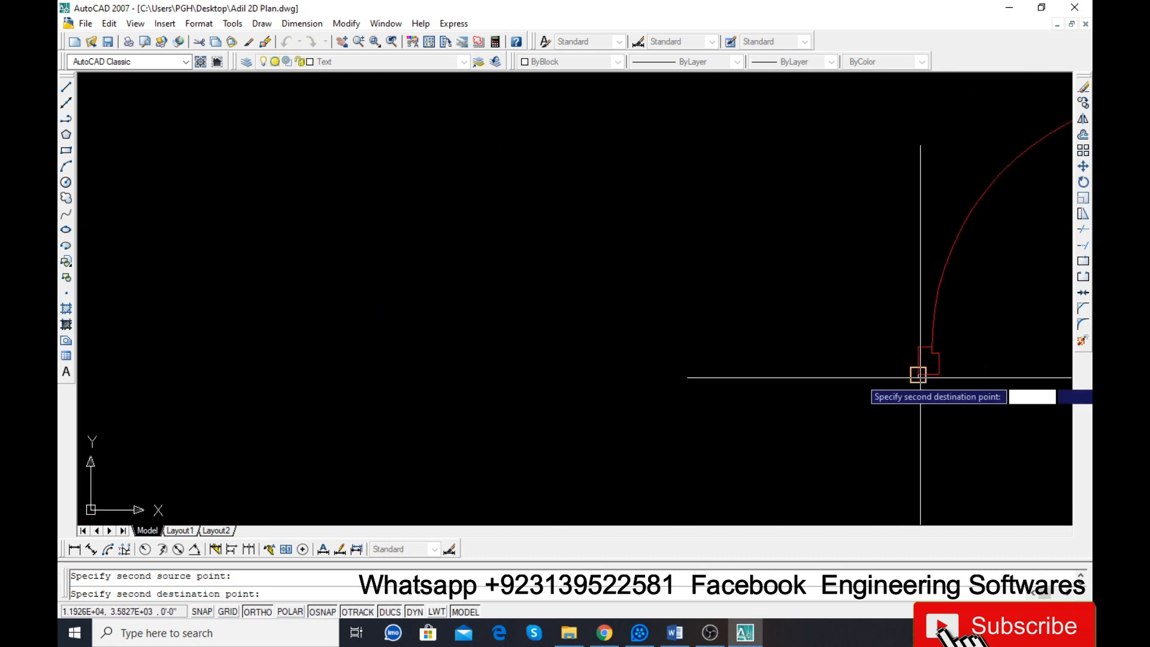
pyautogui.scroll(-3, 917, 375)
pyautogui.click(447, 303)
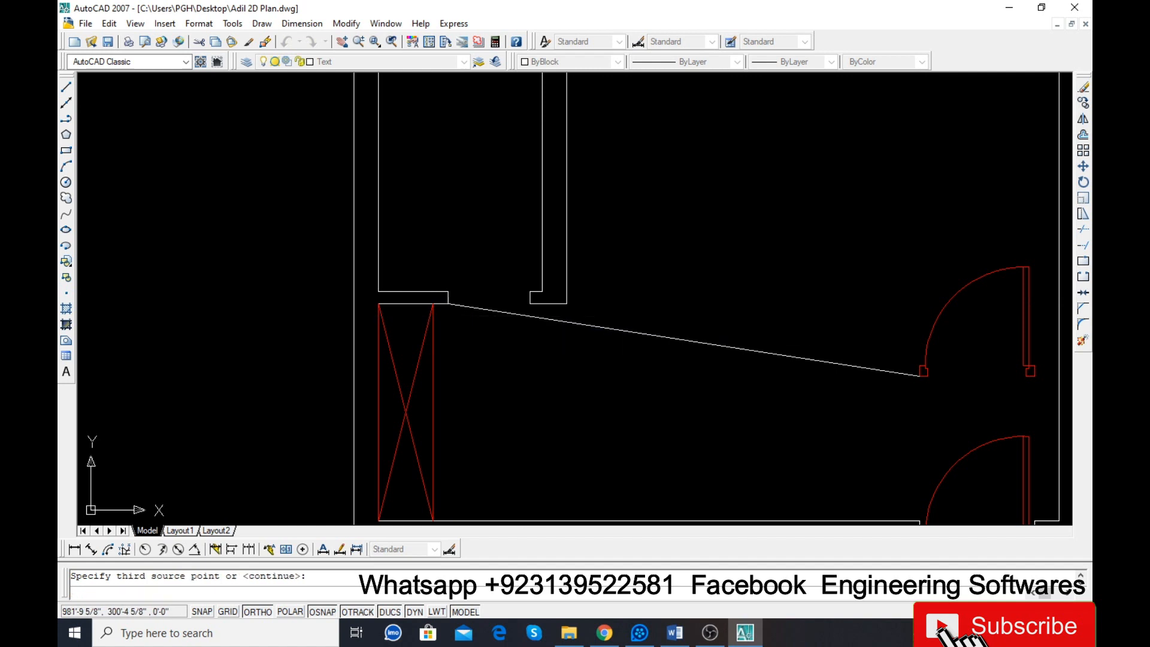
pyautogui.press('Return')
pyautogui.write('y')
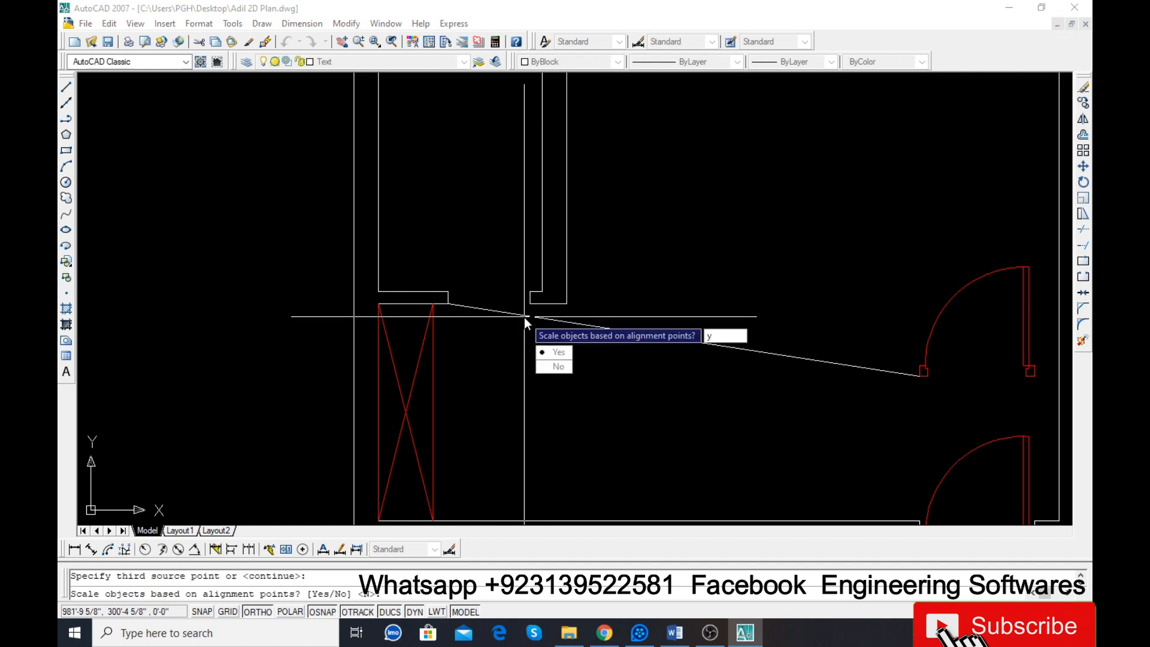
pyautogui.press('Return')
# Align the right spare door to the upper-right bath opening by its two outer jamb corners, scaling it to fit.
pyautogui.scroll(-3, 513, 318)
pyautogui.scroll(2, 595, 323)
pyautogui.press('Return')
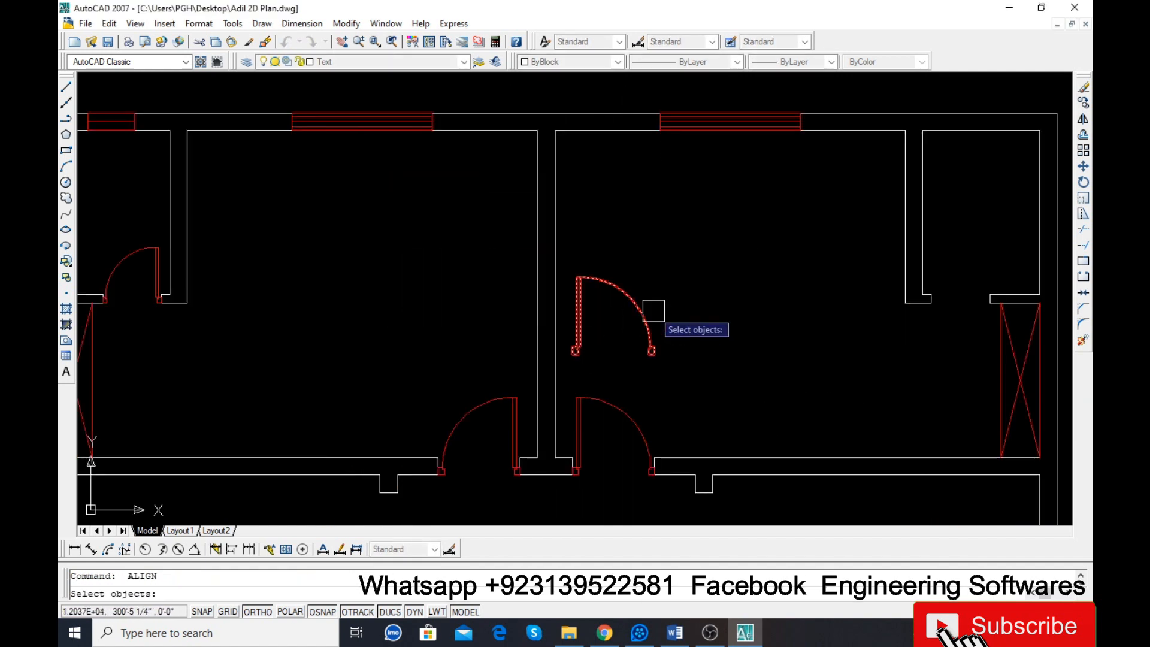
pyautogui.click(653, 310)
pyautogui.press('Return')
pyautogui.scroll(5, 569, 356)
pyautogui.click(561, 403)
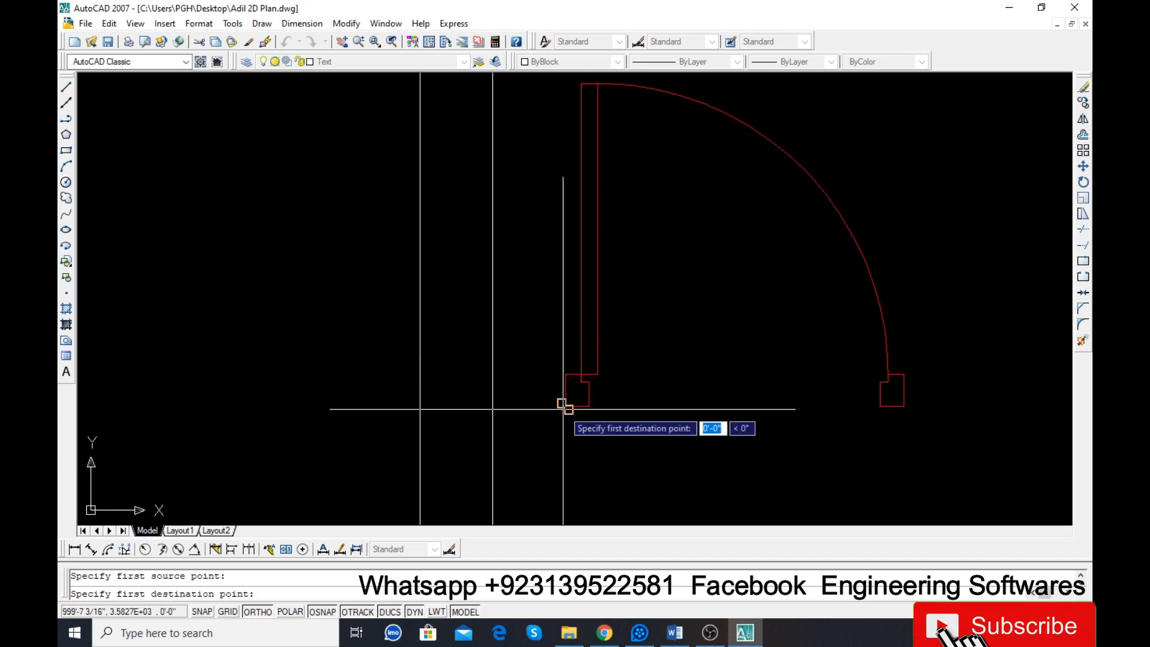
pyautogui.scroll(-5, 563, 409)
pyautogui.scroll(6, 916, 383)
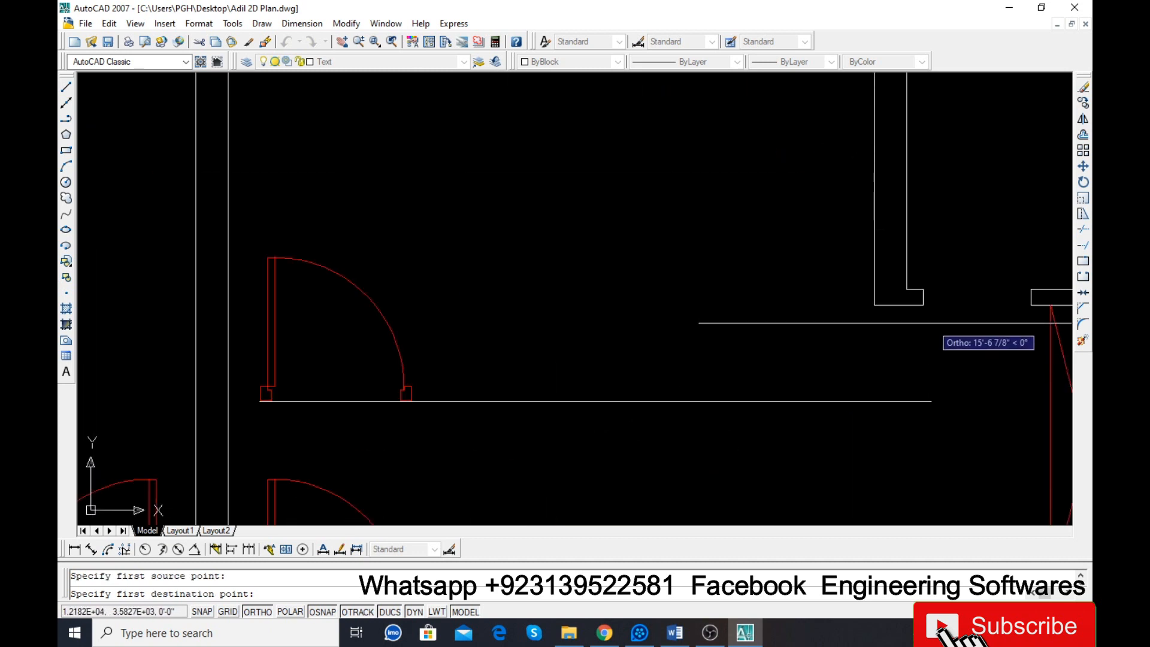
pyautogui.click(922, 305)
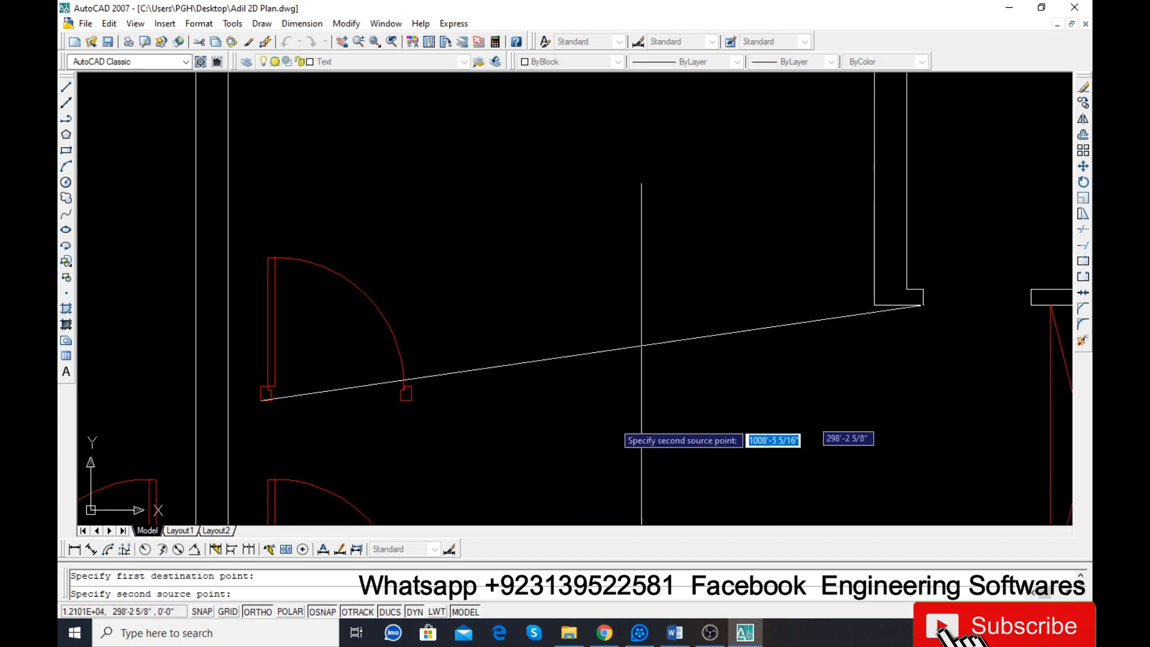
pyautogui.click(411, 401)
pyautogui.scroll(-4, 411, 400)
pyautogui.scroll(6, 683, 383)
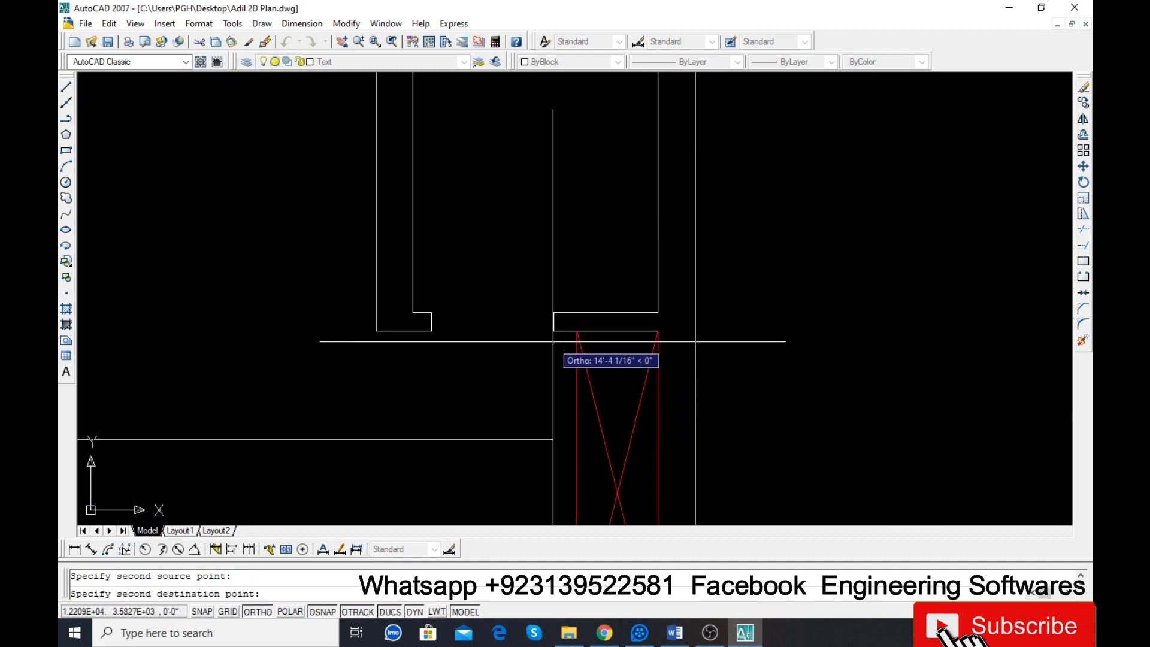
pyautogui.click(552, 341)
pyautogui.press('Return')
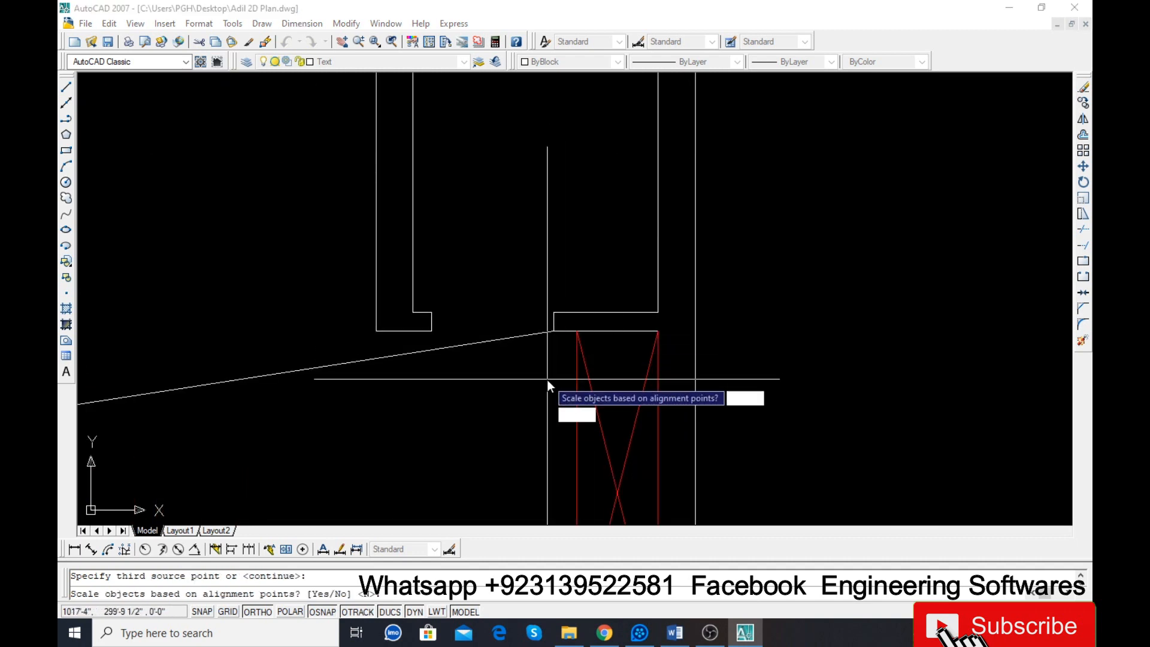
pyautogui.press('Return')
pyautogui.scroll(-5, 547, 380)
pyautogui.press('Escape')
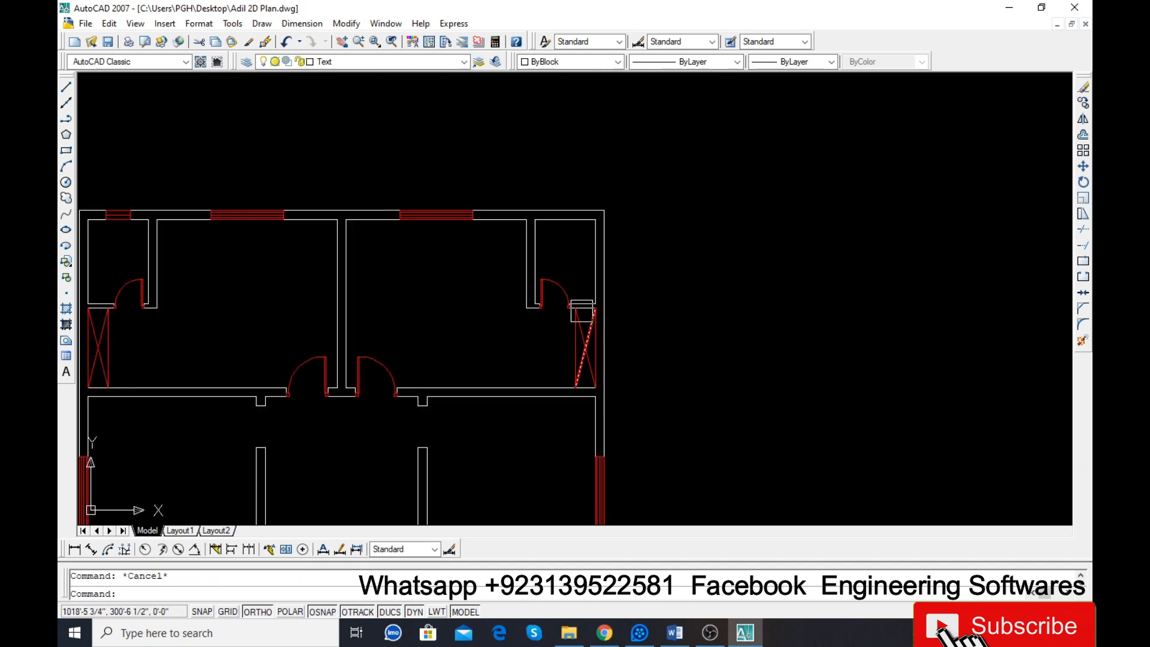
pyautogui.scroll(8, 378, 407)
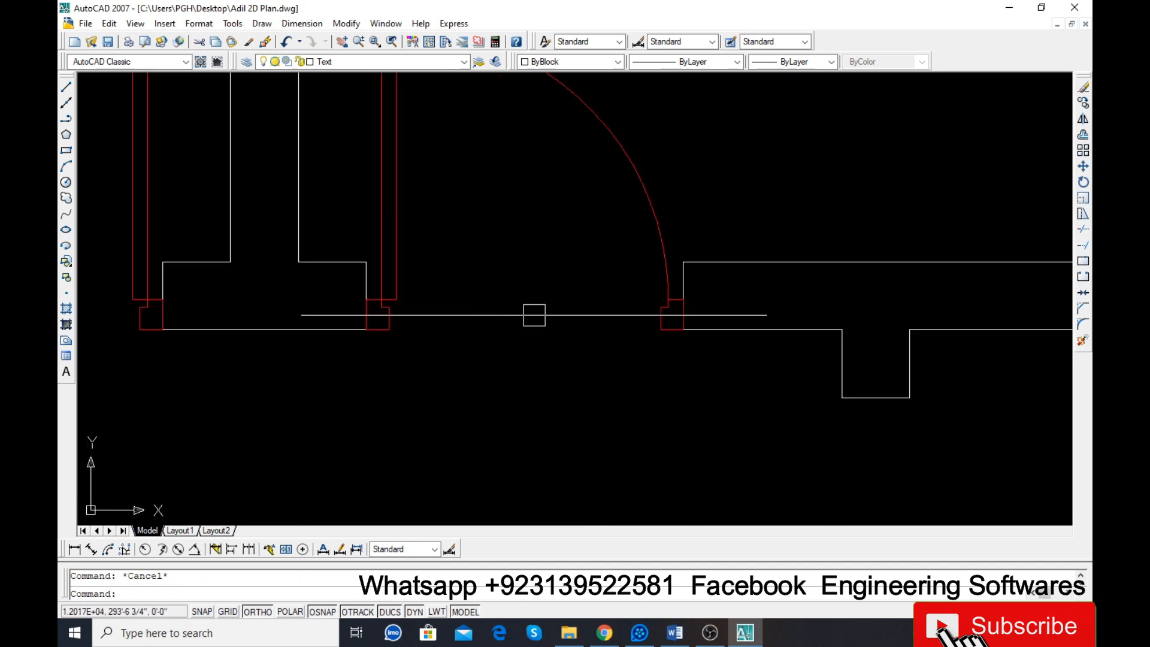
pyautogui.scroll(-6, 534, 315)
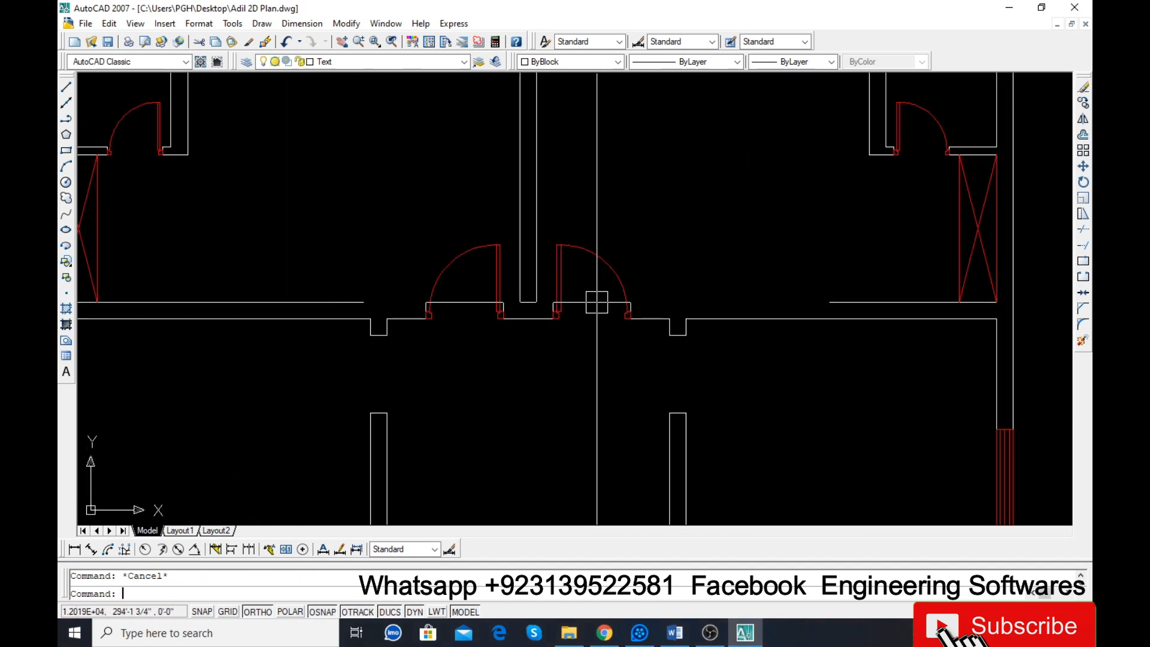
# Copy the left of the two adjacent upper bedroom doors straight down into the open lounge area.
pyautogui.scroll(-3, 596, 302)
pyautogui.scroll(4, 547, 303)
pyautogui.click(531, 243)
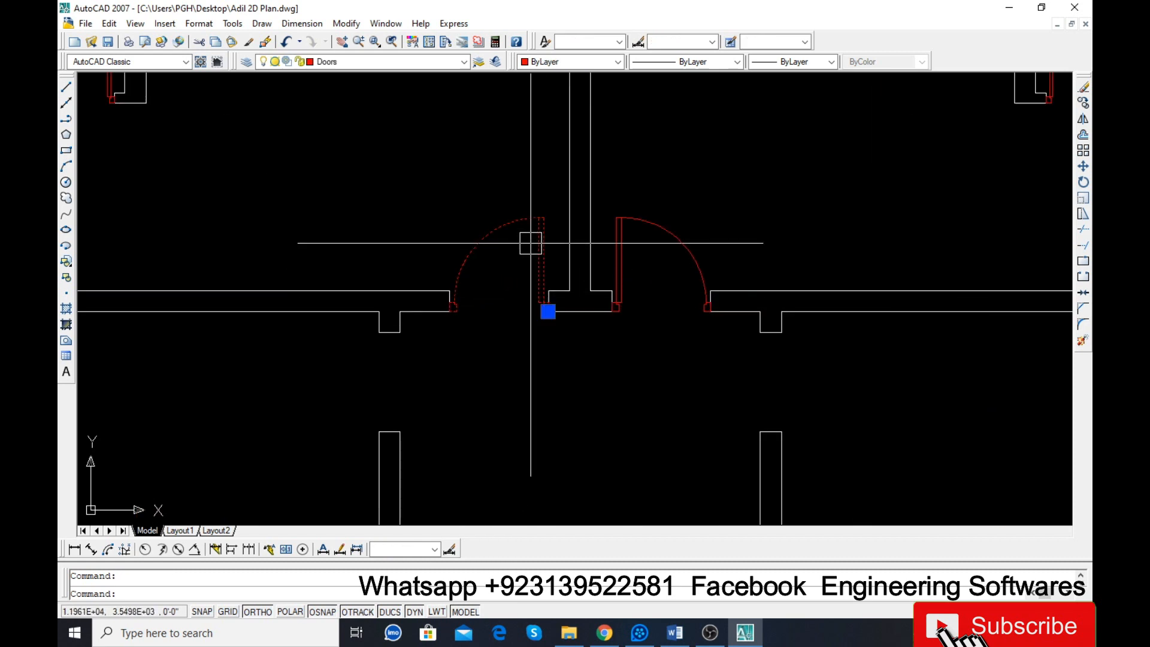
pyautogui.write('co')
pyautogui.press('Return')
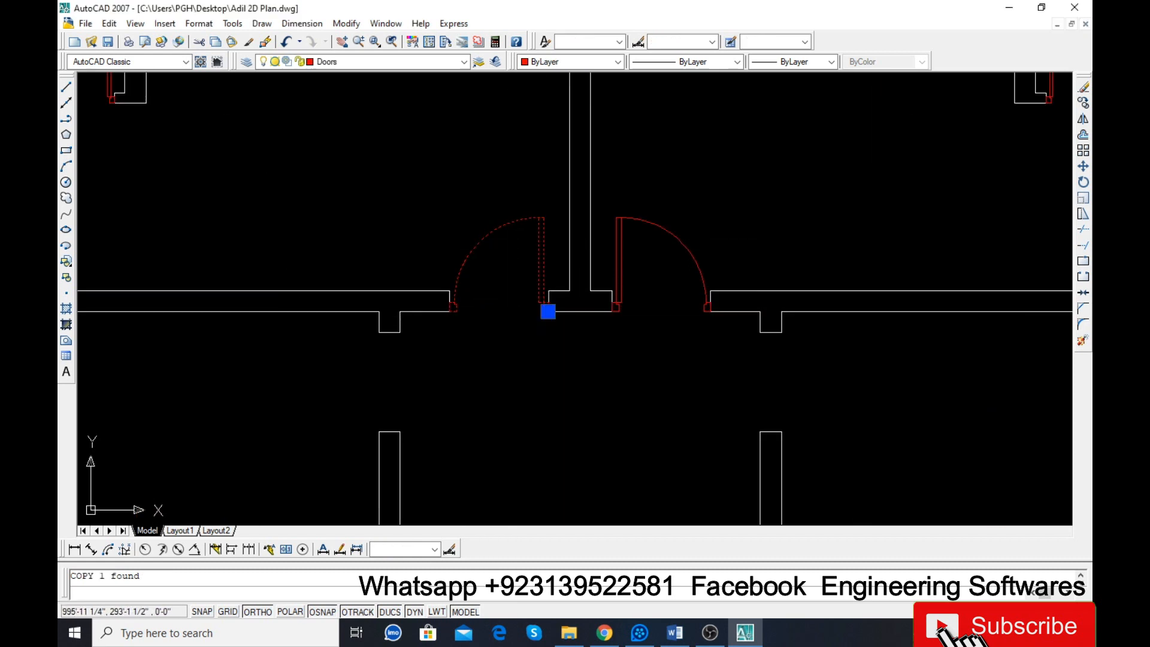
pyautogui.click(544, 308)
pyautogui.click(518, 459)
pyautogui.press('Escape')
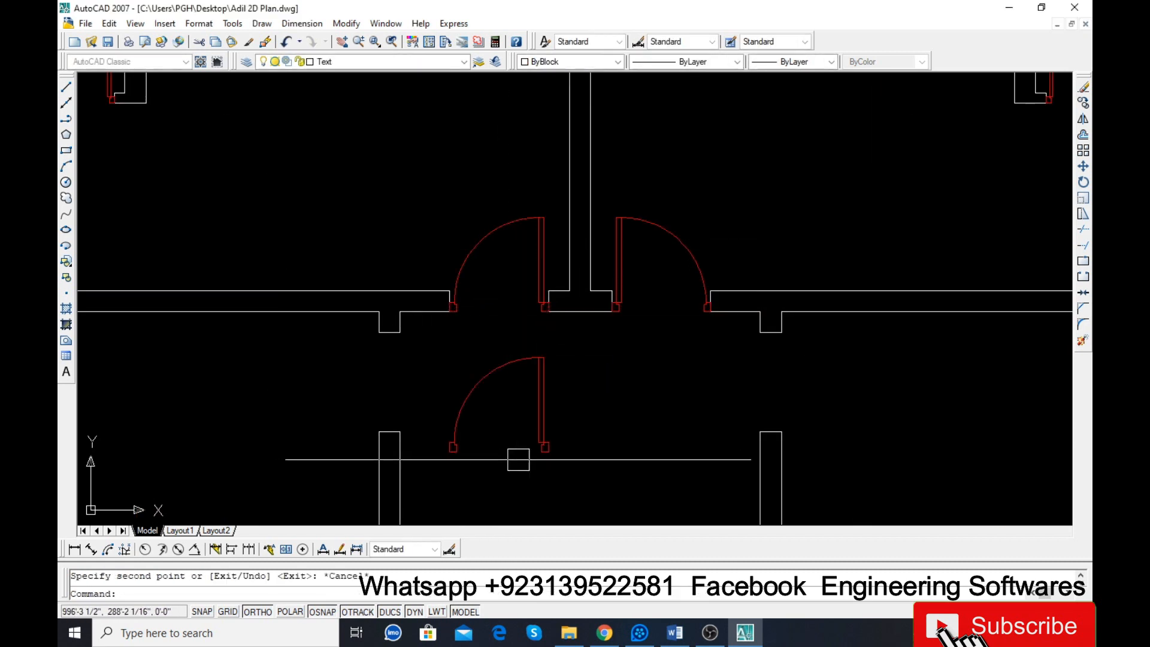
# Rotate the door copy in the lounge by 270°.
pyautogui.scroll(1, 498, 458)
pyautogui.write('ro')
pyautogui.press('Return')
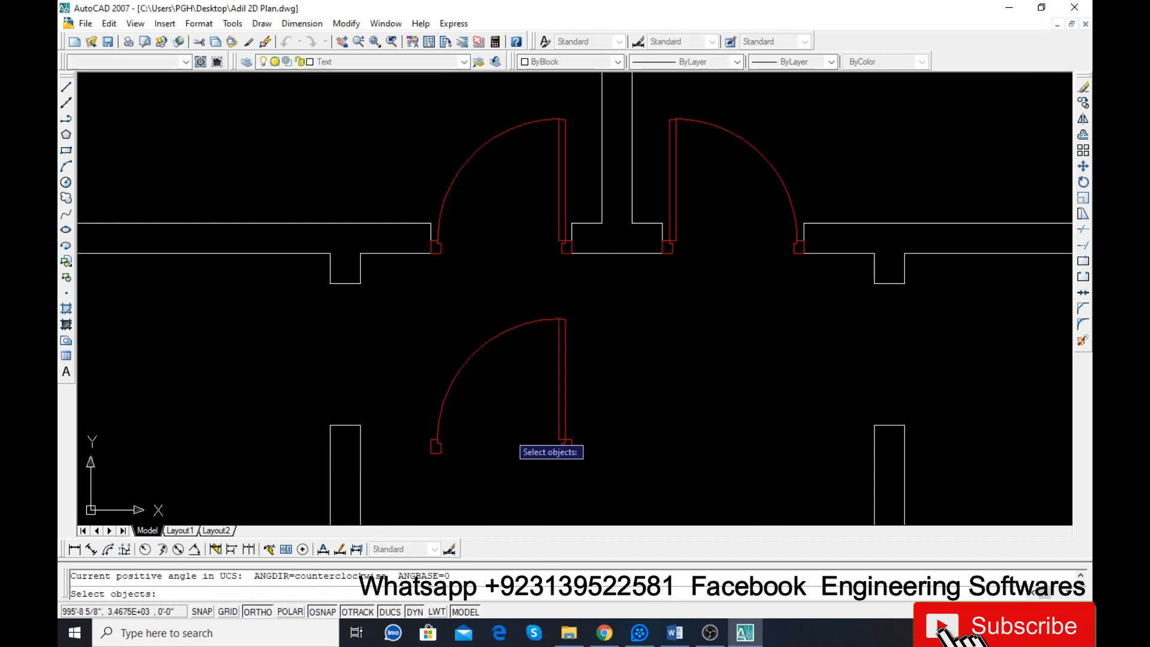
pyautogui.click(561, 393)
pyautogui.press('Return')
pyautogui.click(628, 402)
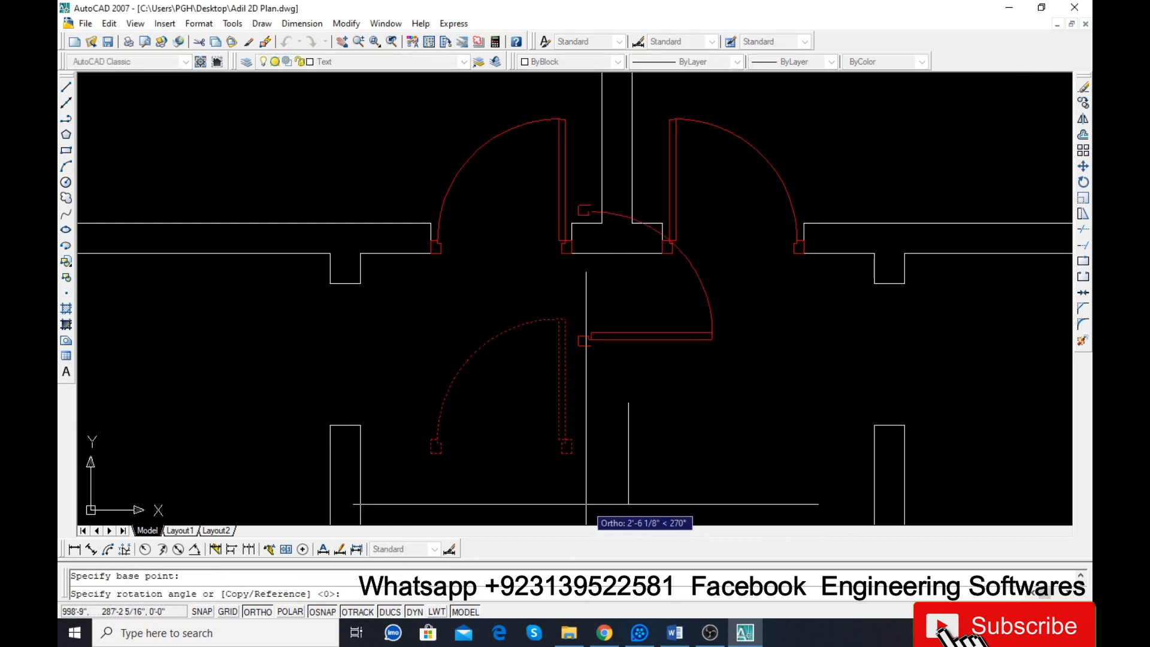
pyautogui.click(586, 505)
# Rotate the same door copy a further 180° so its leaf points left with the swing below it.
pyautogui.click(584, 338)
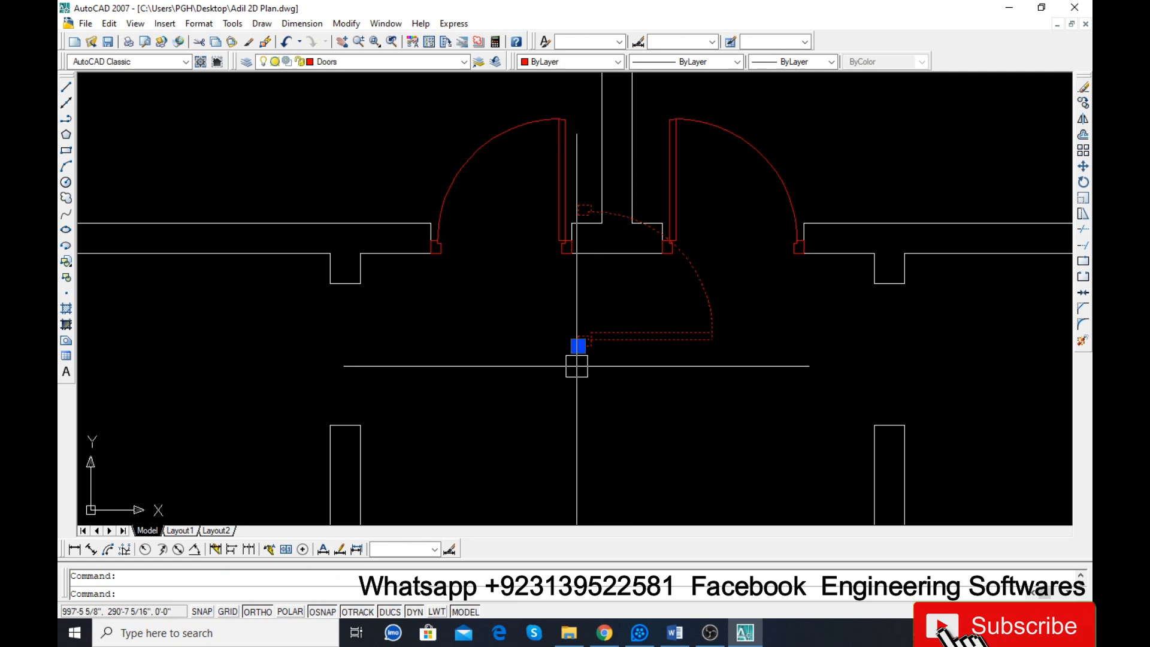
pyautogui.write('m')
pyautogui.press('Escape')
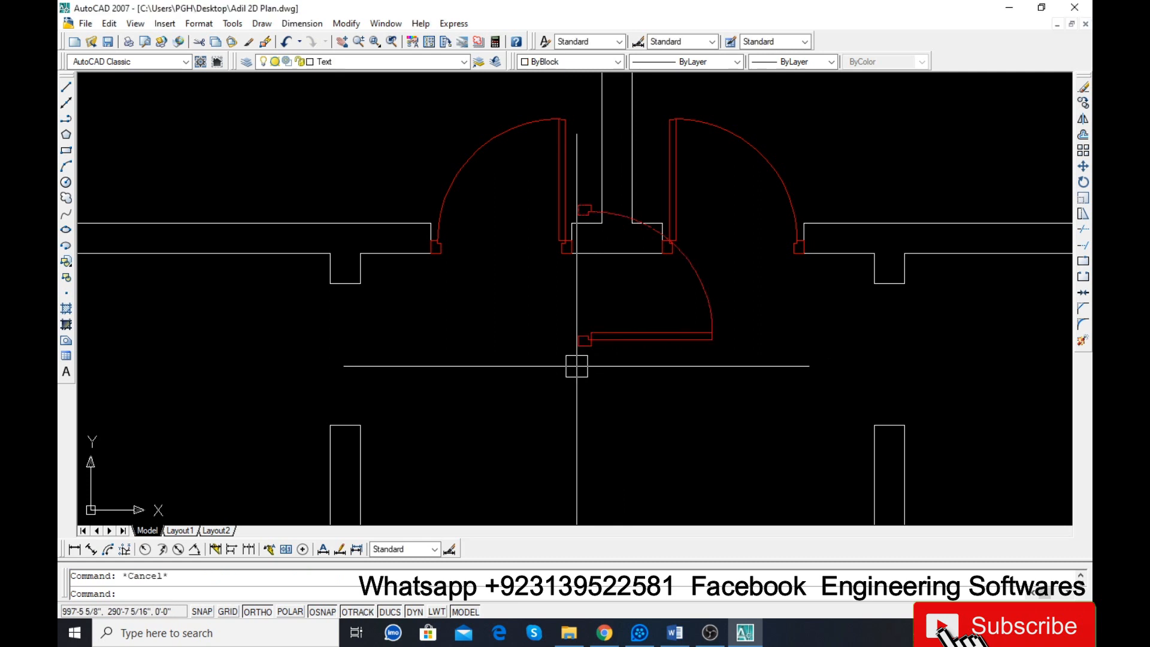
pyautogui.click(591, 347)
pyautogui.write('m')
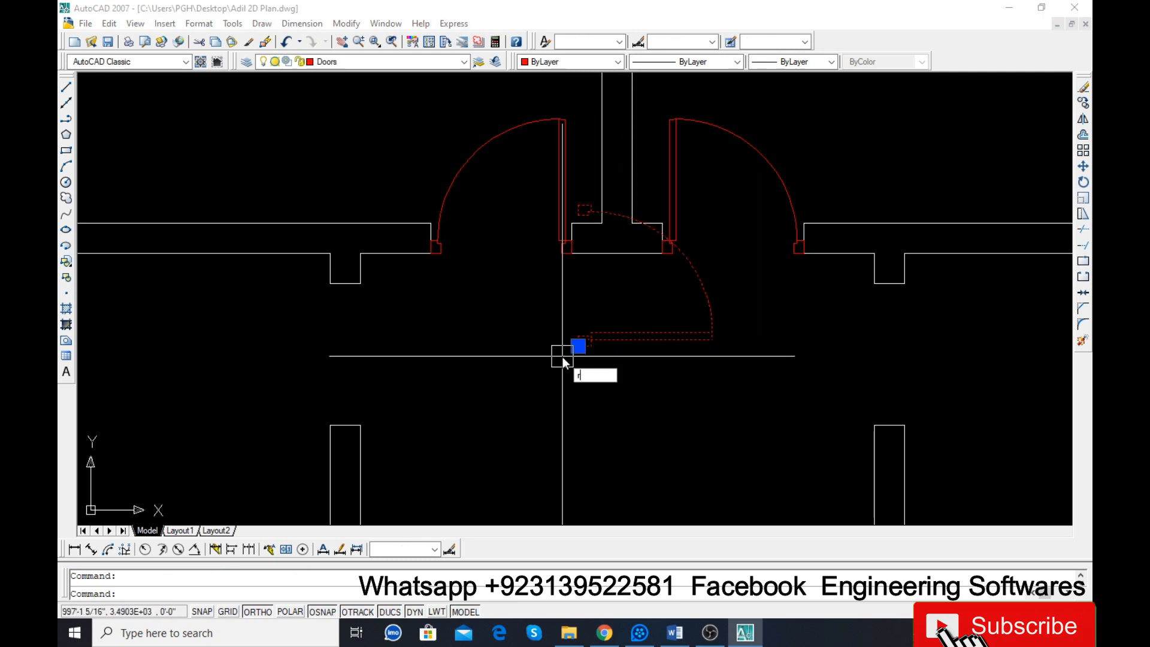
pyautogui.press('Return')
pyautogui.click(591, 414)
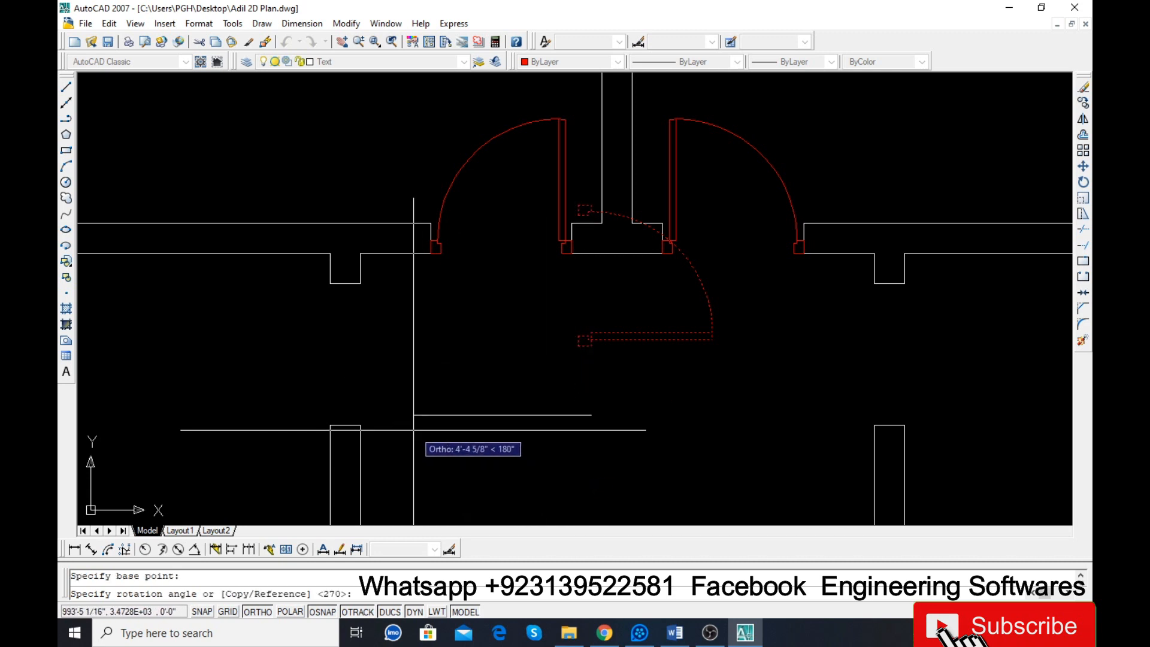
pyautogui.click(414, 449)
# Move the rotated door by its upper outer jamb corner onto the upper corner of the left lounge wall opening.
pyautogui.click(534, 491)
pyautogui.write('m')
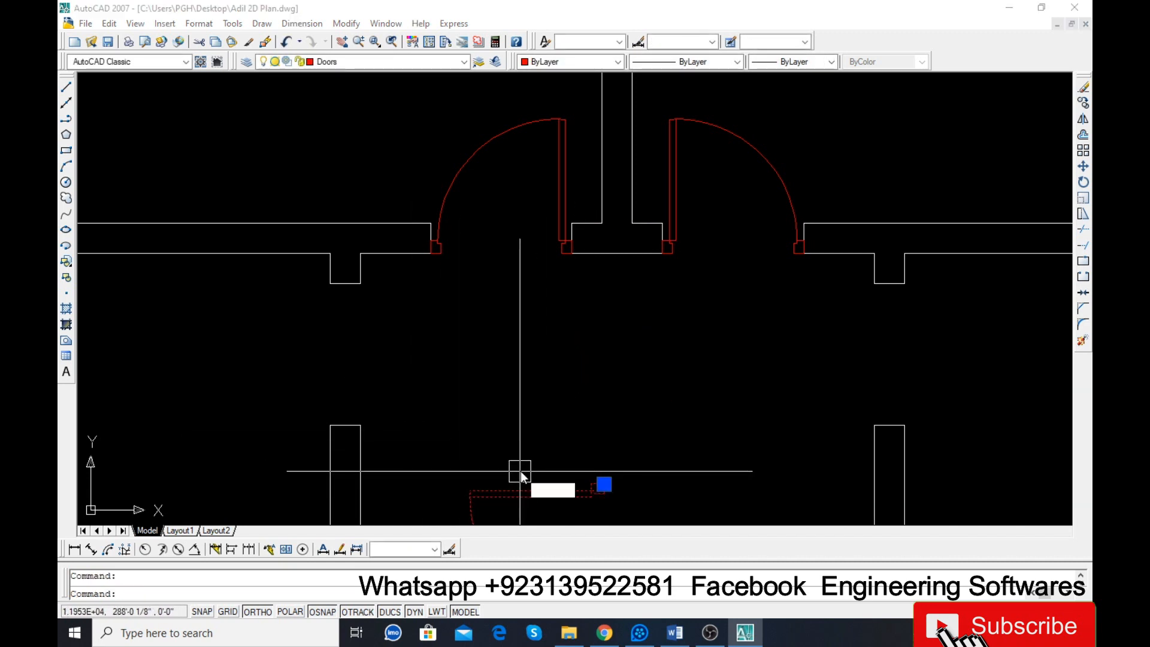
pyautogui.press('Return')
pyautogui.scroll(5, 657, 475)
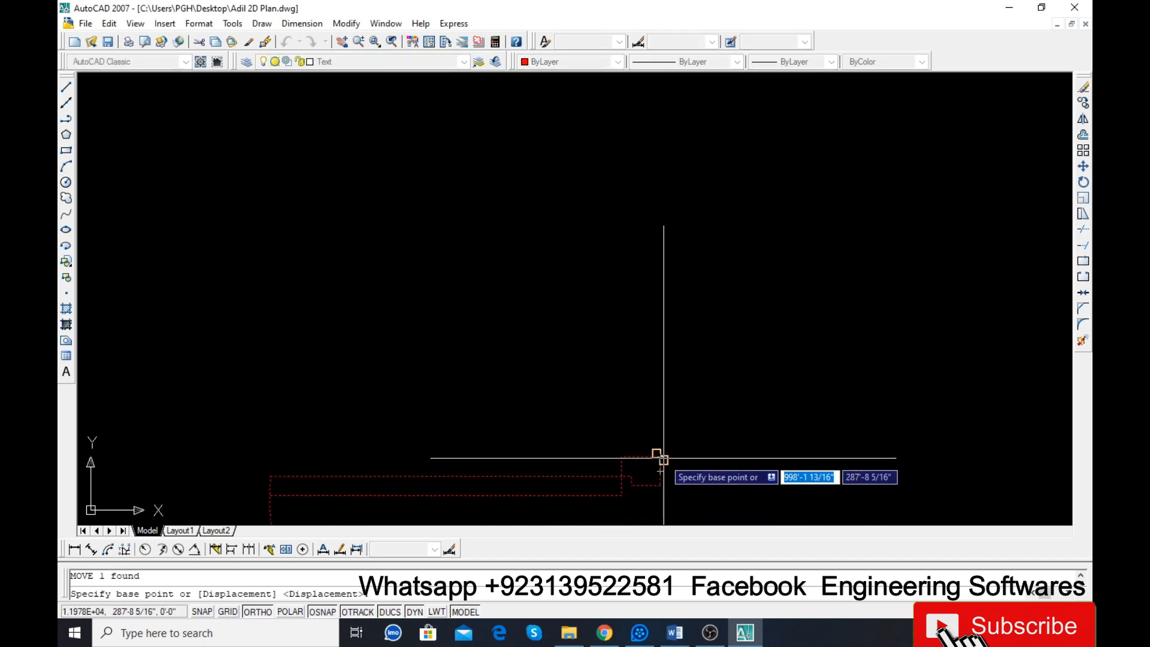
pyautogui.click(661, 477)
pyautogui.scroll(-5, 661, 477)
pyautogui.scroll(3, 527, 347)
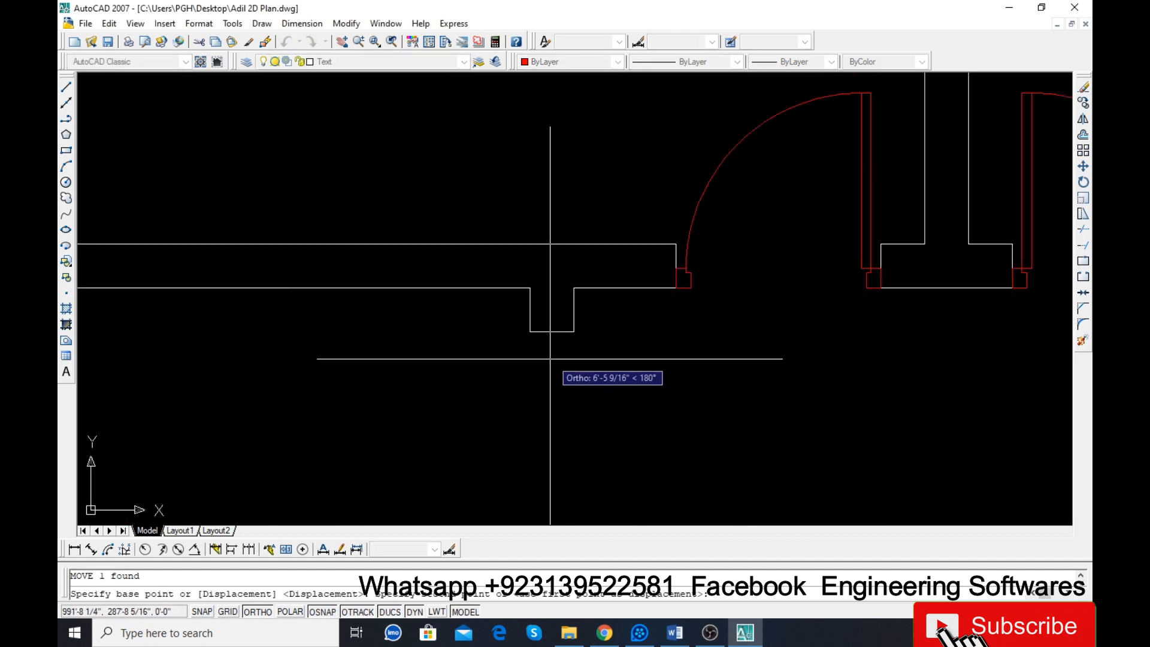
pyautogui.click(573, 331)
pyautogui.scroll(-4, 476, 375)
# Mirror the left lounge wall door about the vertical centre line between the two bedroom doors, keeping the original.
pyautogui.click(477, 366)
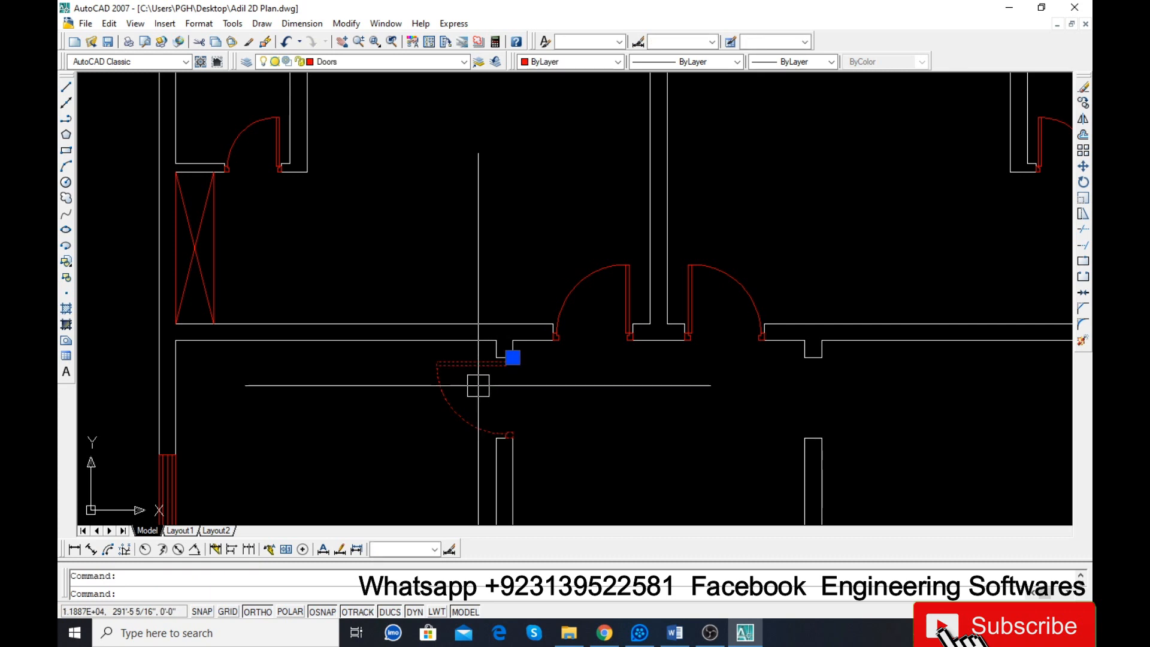
pyautogui.write('mi')
pyautogui.press('Return')
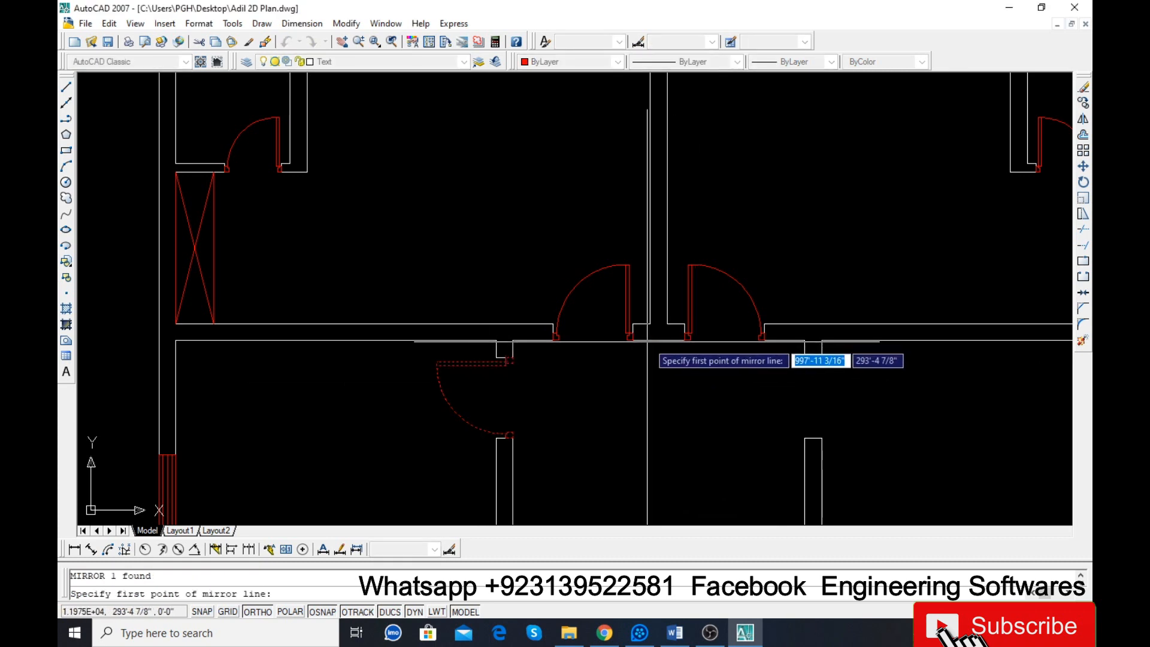
pyautogui.click(659, 340)
pyautogui.click(659, 479)
pyautogui.press('Return')
# Copy the left and right lounge wall doors straight down to the level just above the lower wardrobes.
pyautogui.scroll(-4, 578, 426)
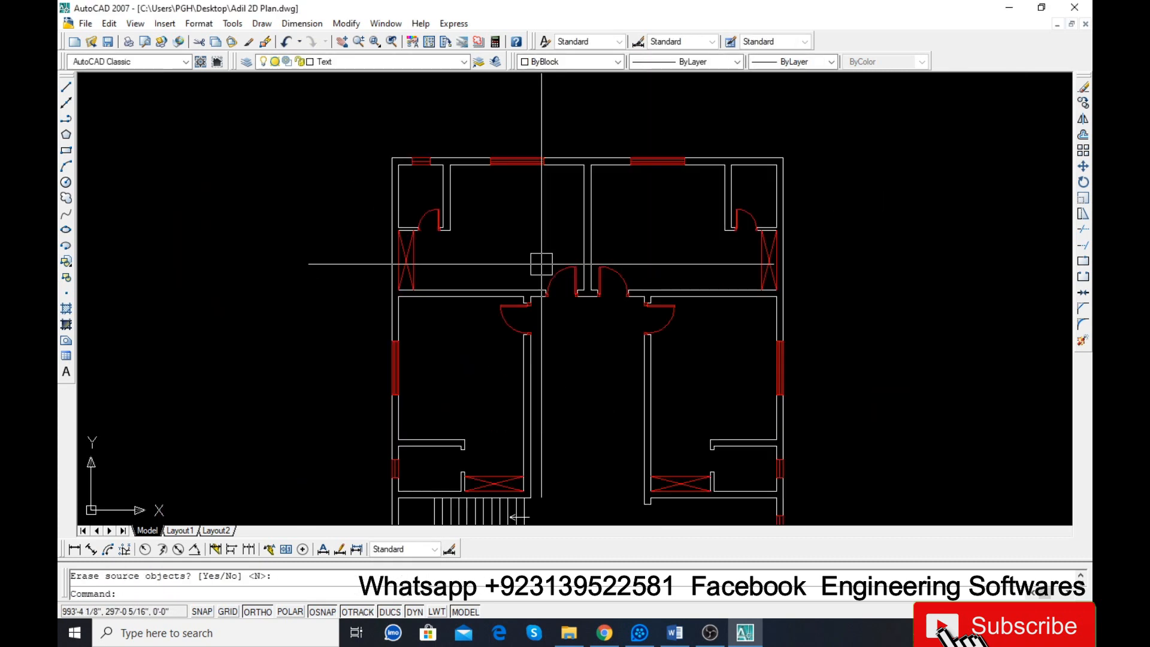
pyautogui.scroll(-2, 545, 255)
pyautogui.scroll(2, 521, 386)
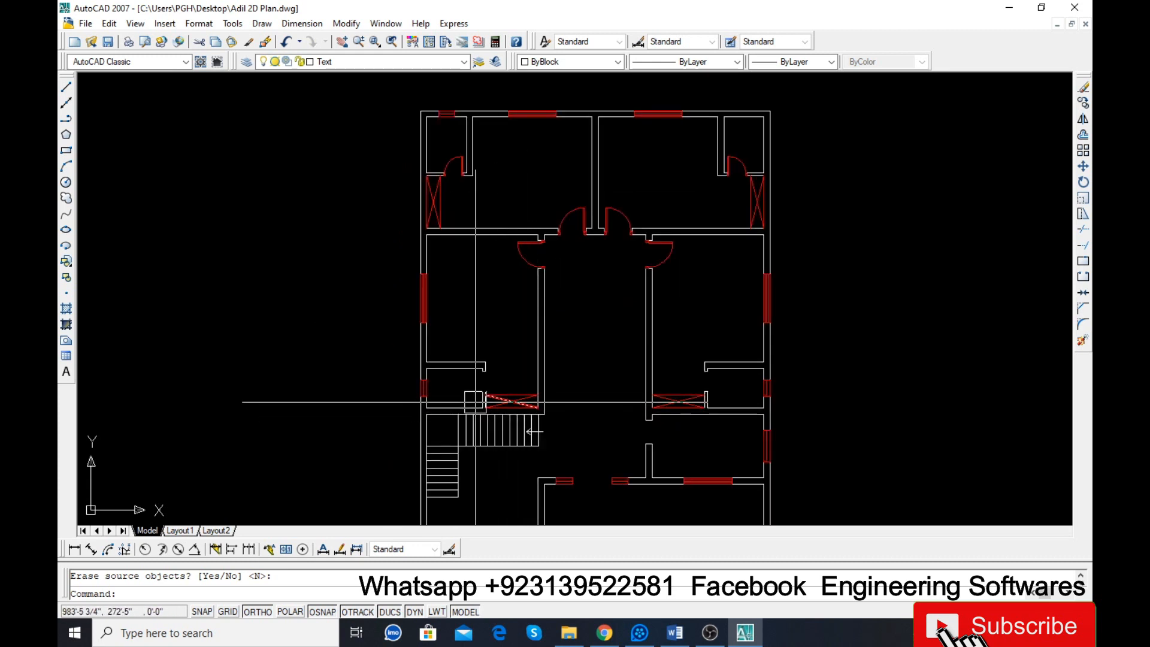
pyautogui.scroll(2, 488, 390)
pyautogui.scroll(-1, 488, 314)
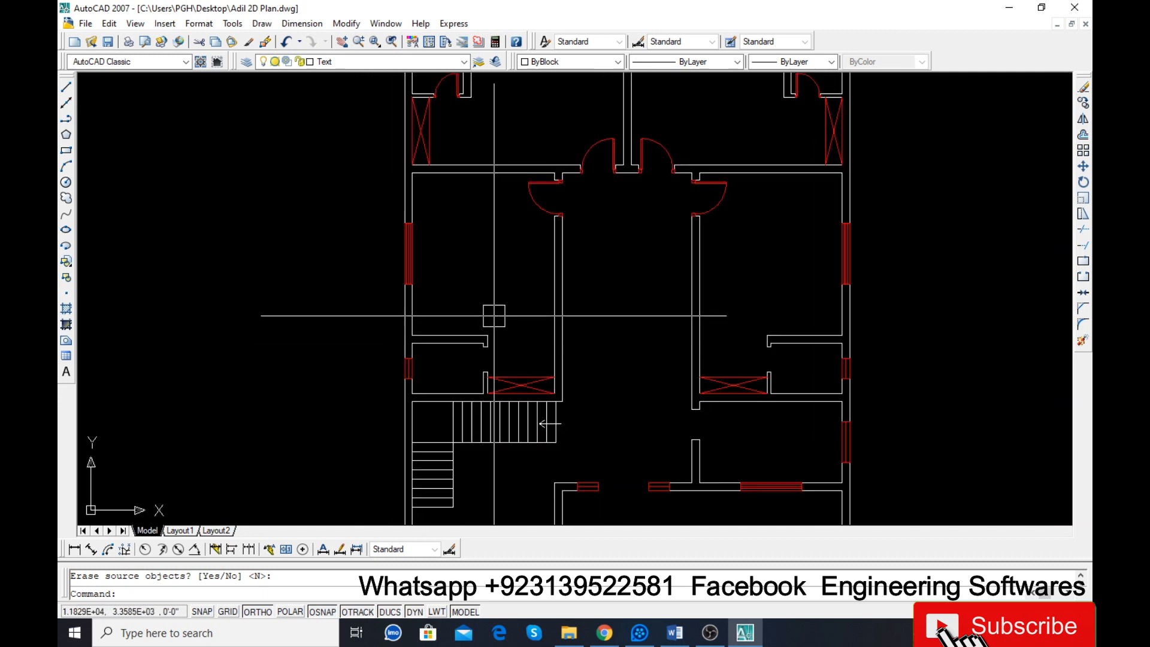
pyautogui.click(534, 190)
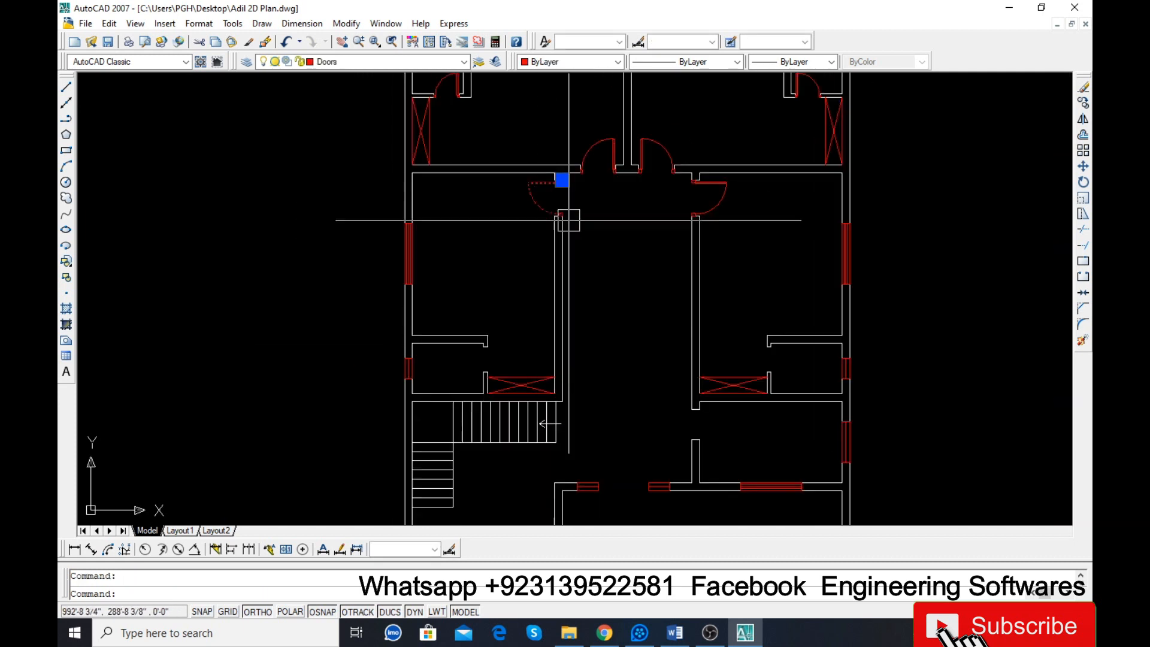
pyautogui.click(724, 205)
pyautogui.write('co')
pyautogui.press('Return')
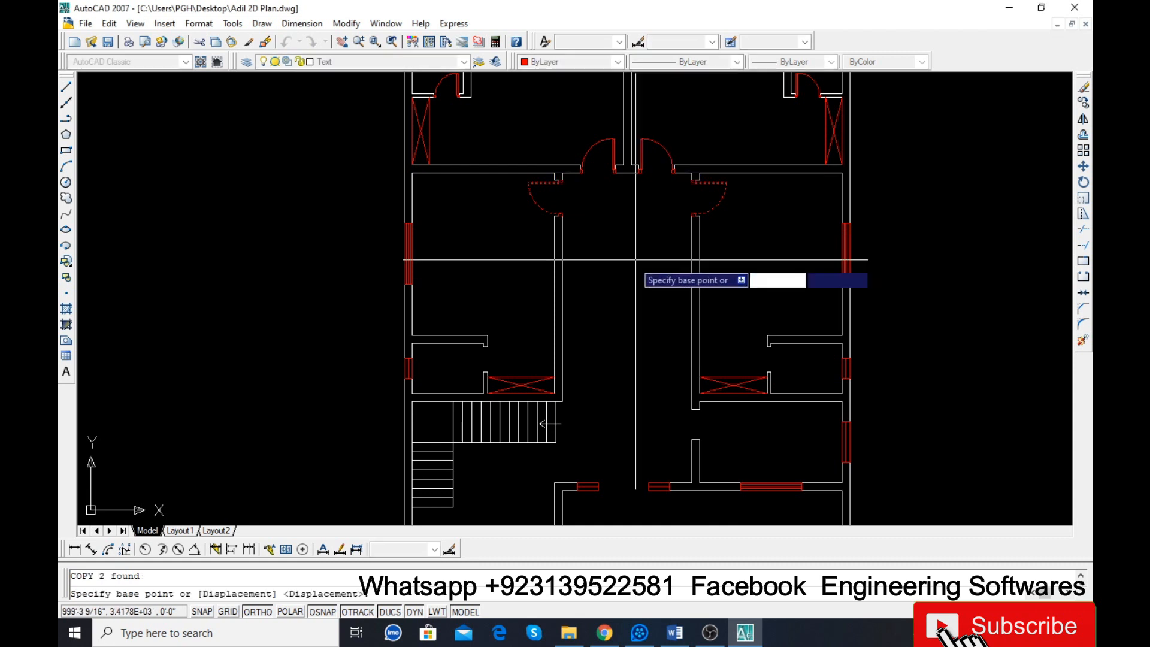
pyautogui.click(615, 261)
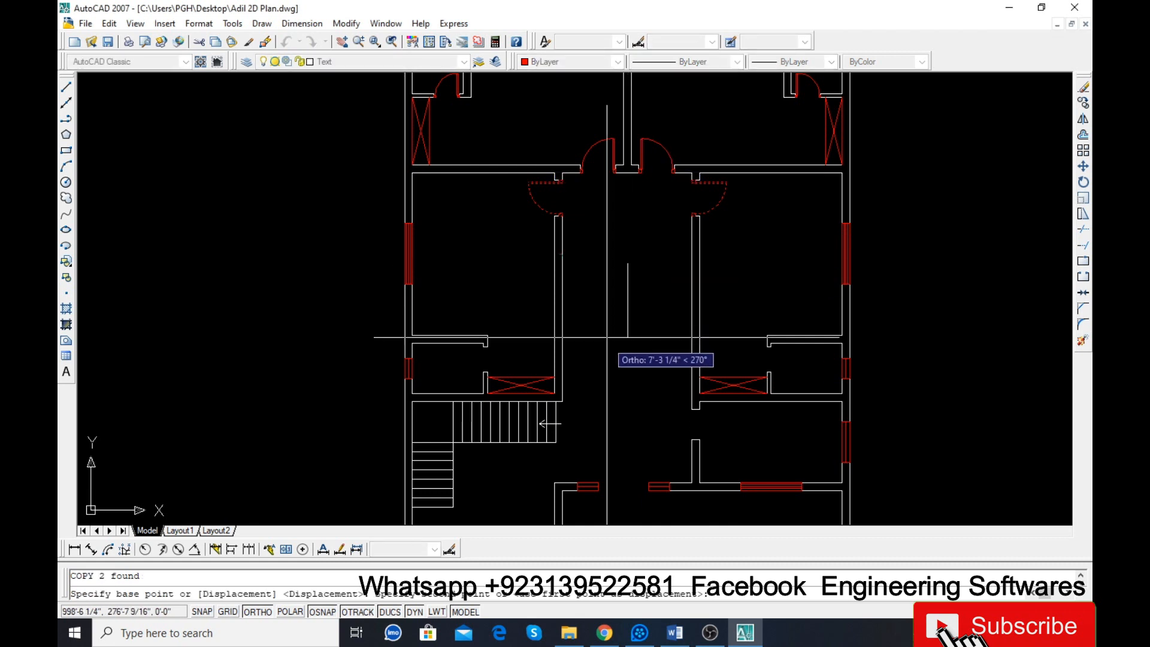
pyautogui.click(628, 394)
pyautogui.press('Return')
# Try to align the lower-left door copy to the lower-left bath opening by its two outer jamb corners, without scaling.
pyautogui.scroll(4, 569, 341)
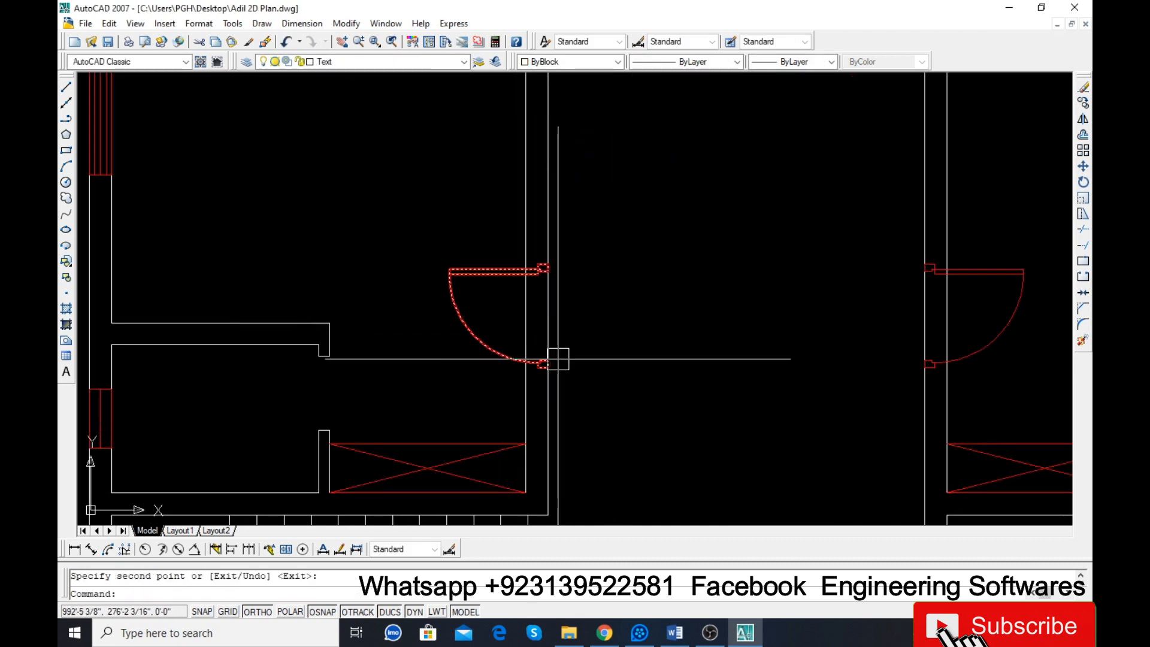
pyautogui.write('al')
pyautogui.press('Return')
pyautogui.click(506, 359)
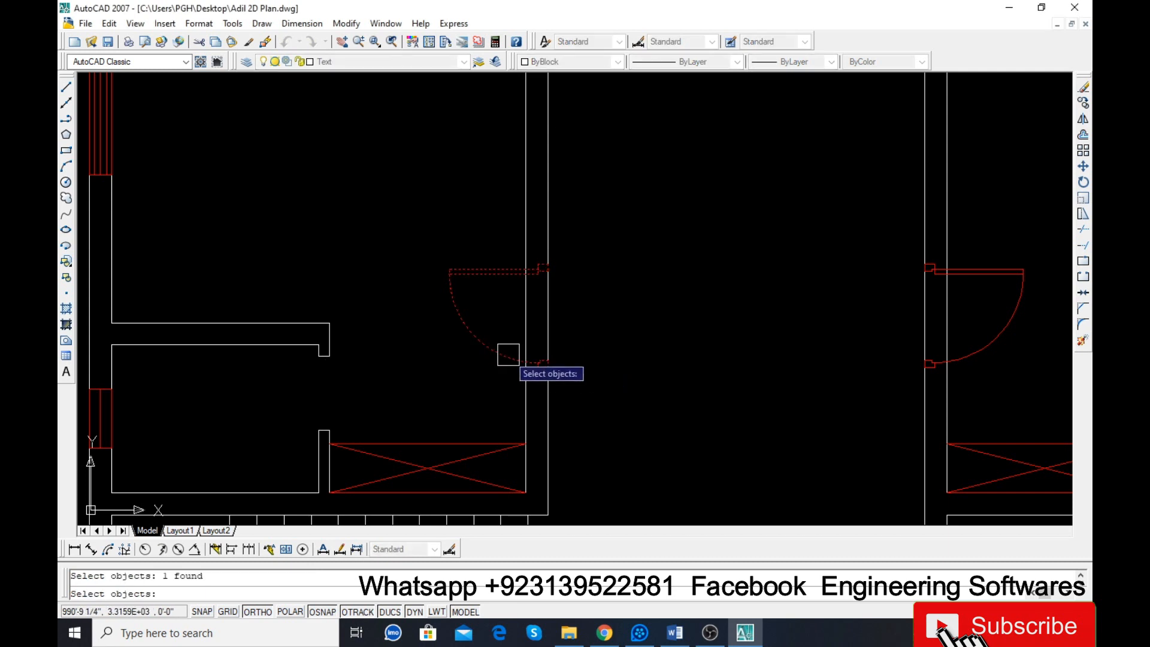
pyautogui.press('Return')
pyautogui.scroll(3, 532, 385)
pyautogui.click(521, 357)
pyautogui.scroll(-3, 485, 362)
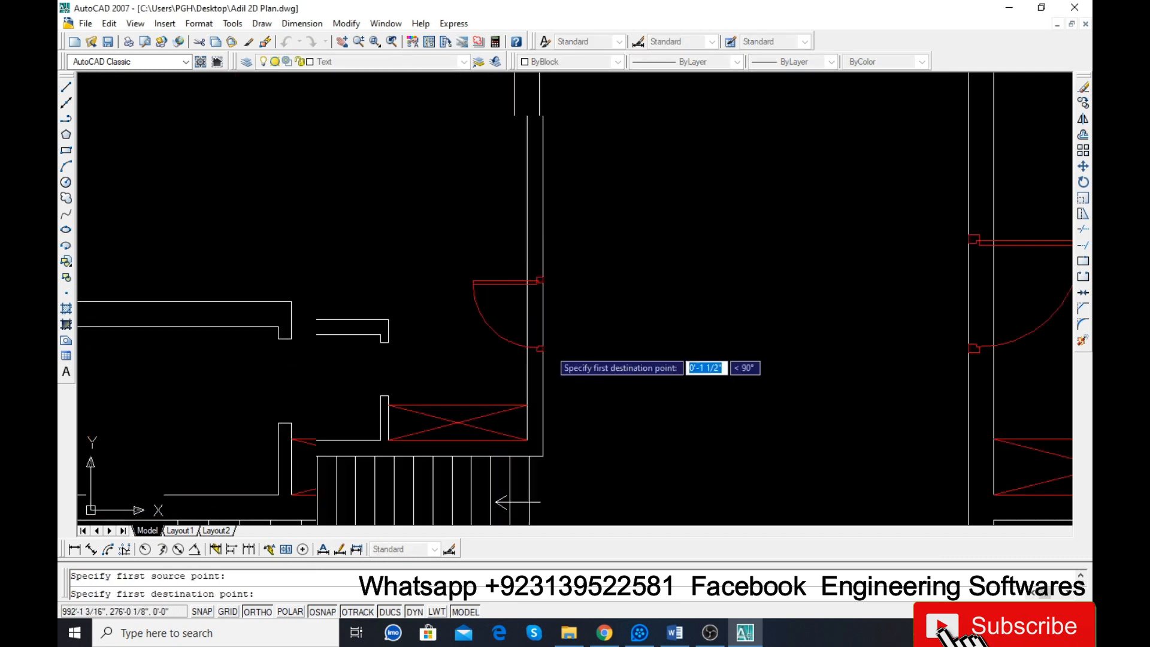
pyautogui.scroll(2, 383, 422)
pyautogui.click(407, 366)
pyautogui.scroll(-4, 444, 414)
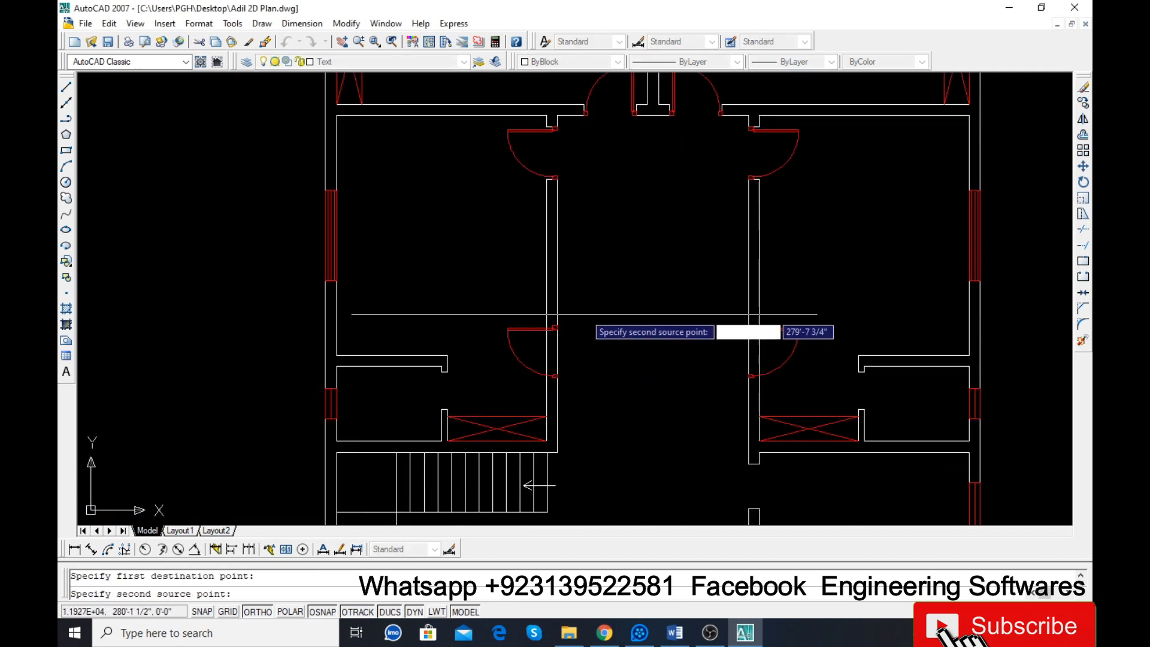
pyautogui.scroll(3, 583, 312)
pyautogui.click(505, 358)
pyautogui.scroll(-3, 538, 387)
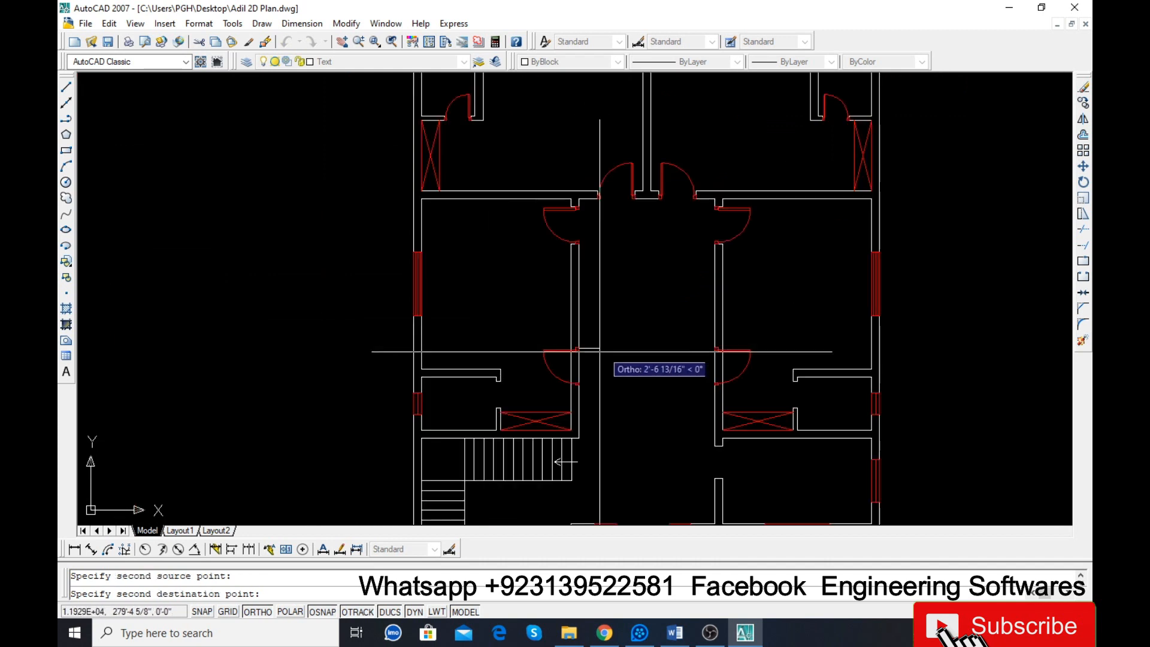
pyautogui.scroll(3, 531, 383)
pyautogui.click(435, 377)
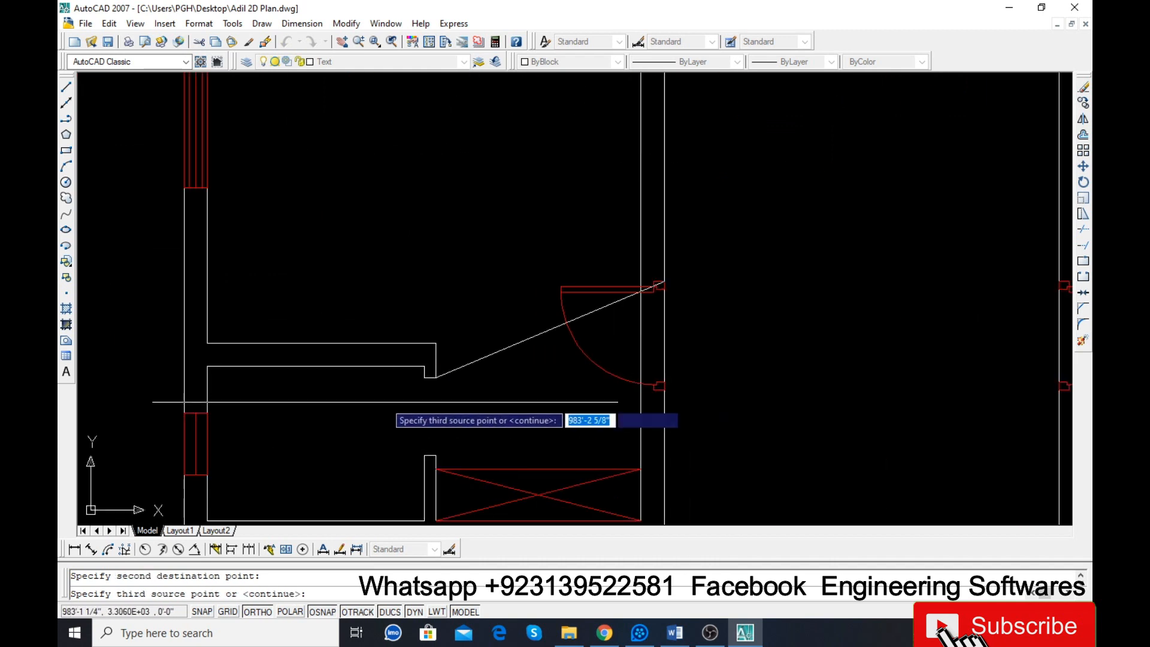
pyautogui.press('Return')
pyautogui.press('Return')
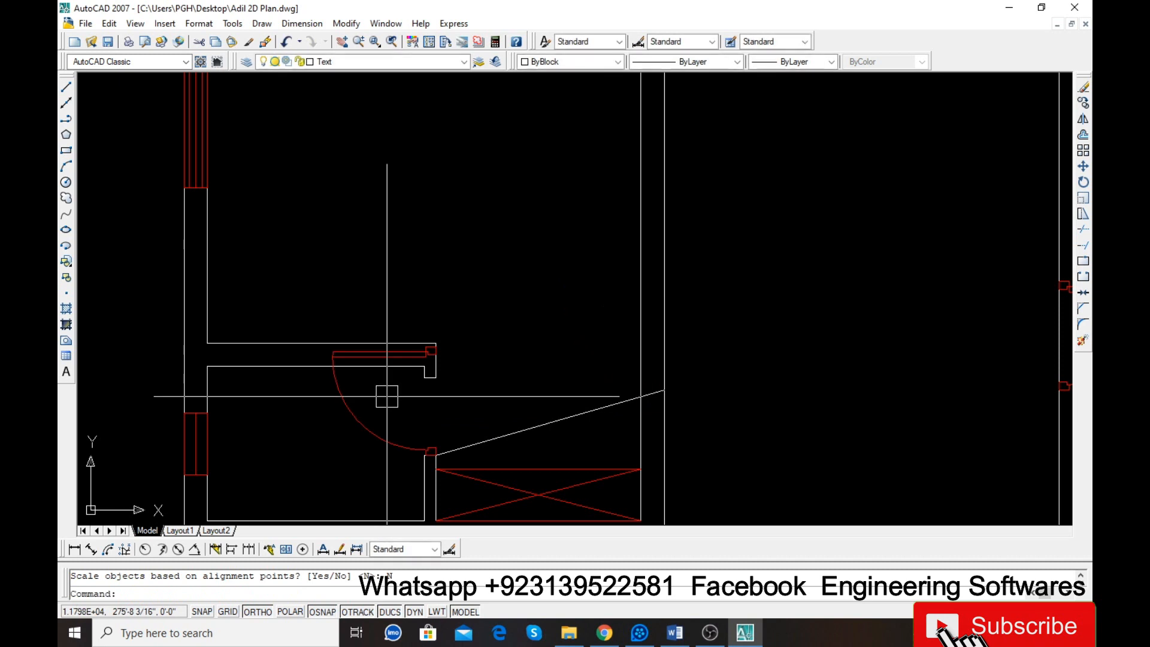
# Move the unscaled door straight up, clear of the lower-left bath opening.
pyautogui.scroll(-4, 386, 396)
pyautogui.scroll(4, 386, 396)
pyautogui.click(359, 411)
pyautogui.write('m')
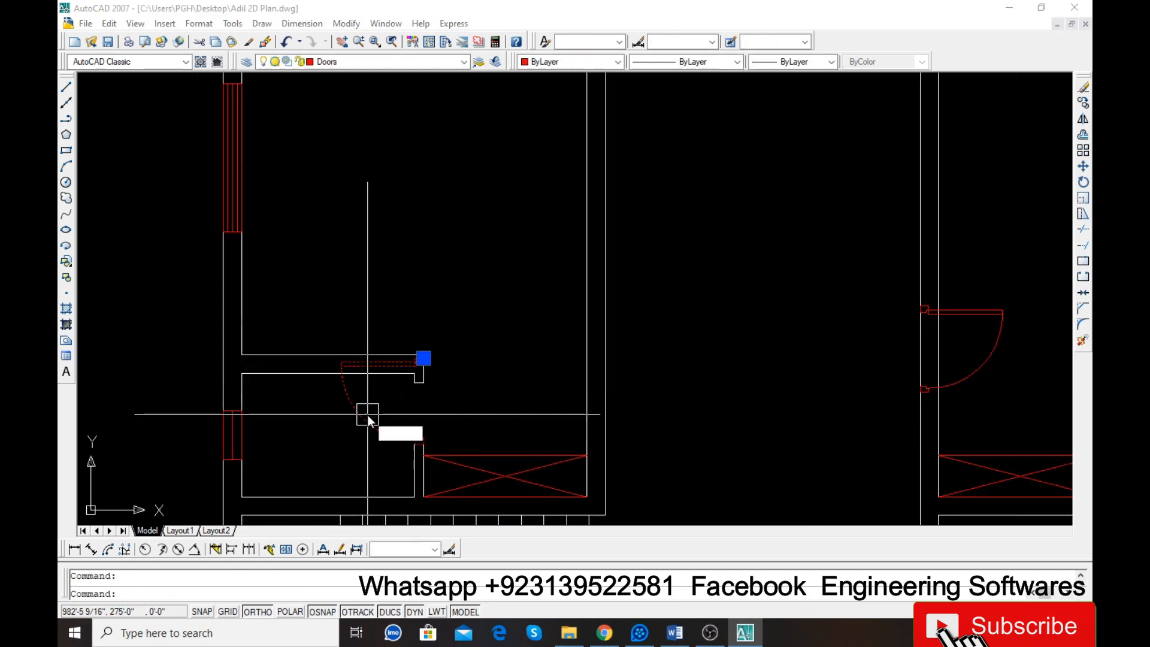
pyautogui.press('Return')
pyautogui.click(381, 405)
pyautogui.click(382, 321)
# Align the door to the lower-left bath opening by matching both outer jamb corners, scaling it to fit.
pyautogui.scroll(4, 409, 360)
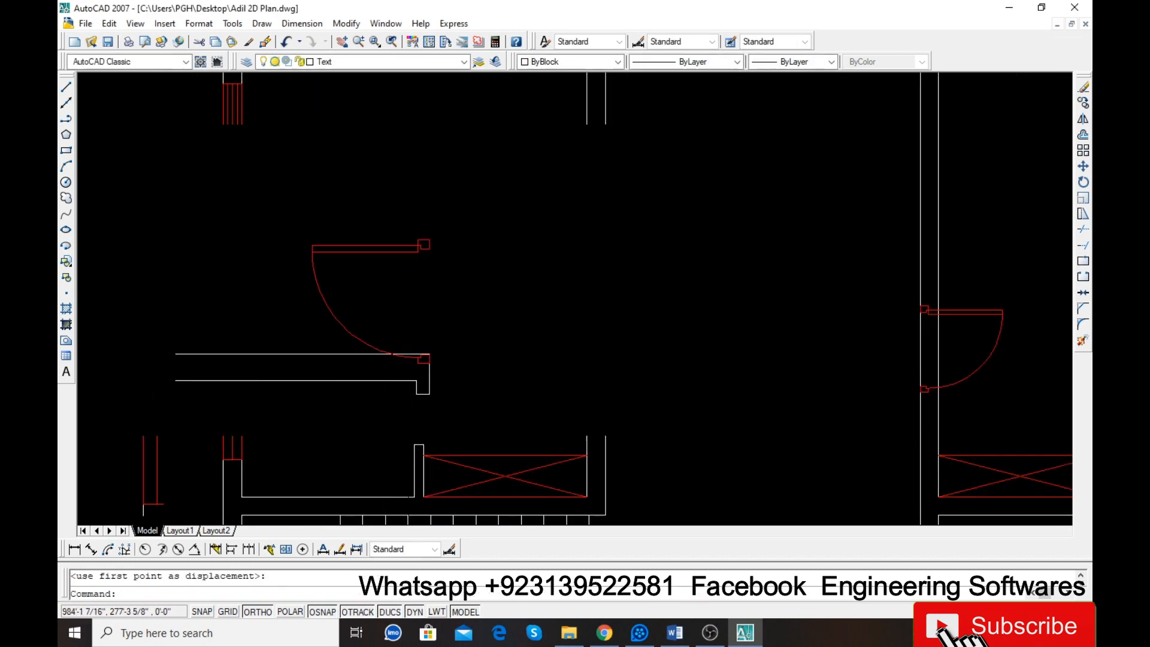
pyautogui.write('al')
pyautogui.press('Return')
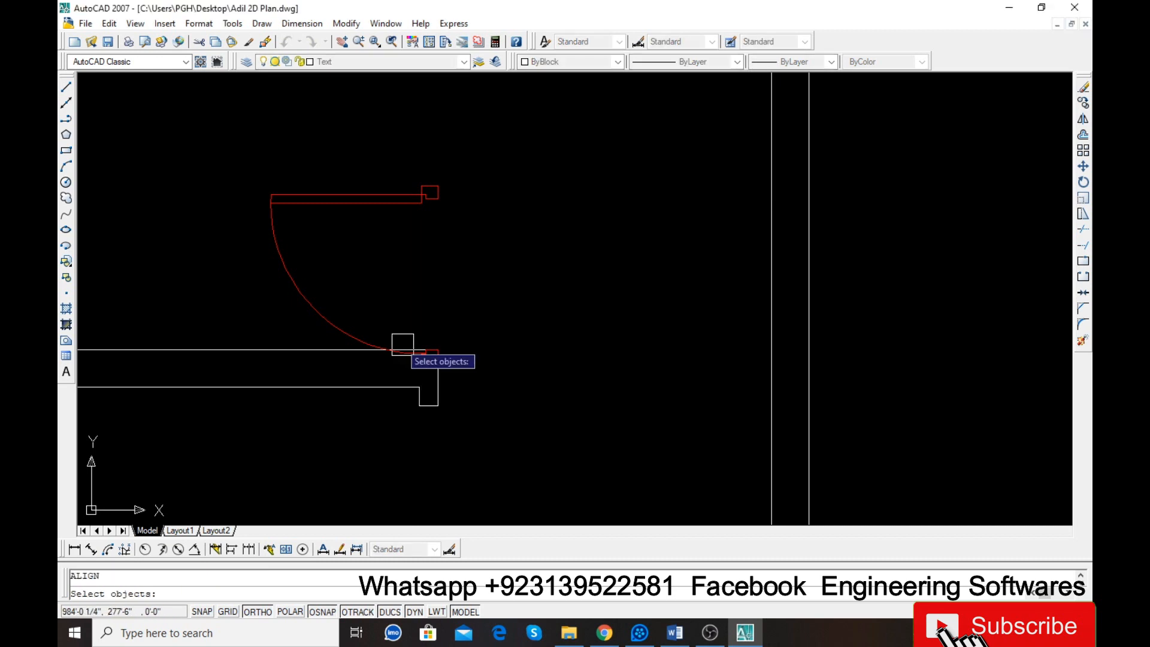
pyautogui.click(370, 331)
pyautogui.press('Return')
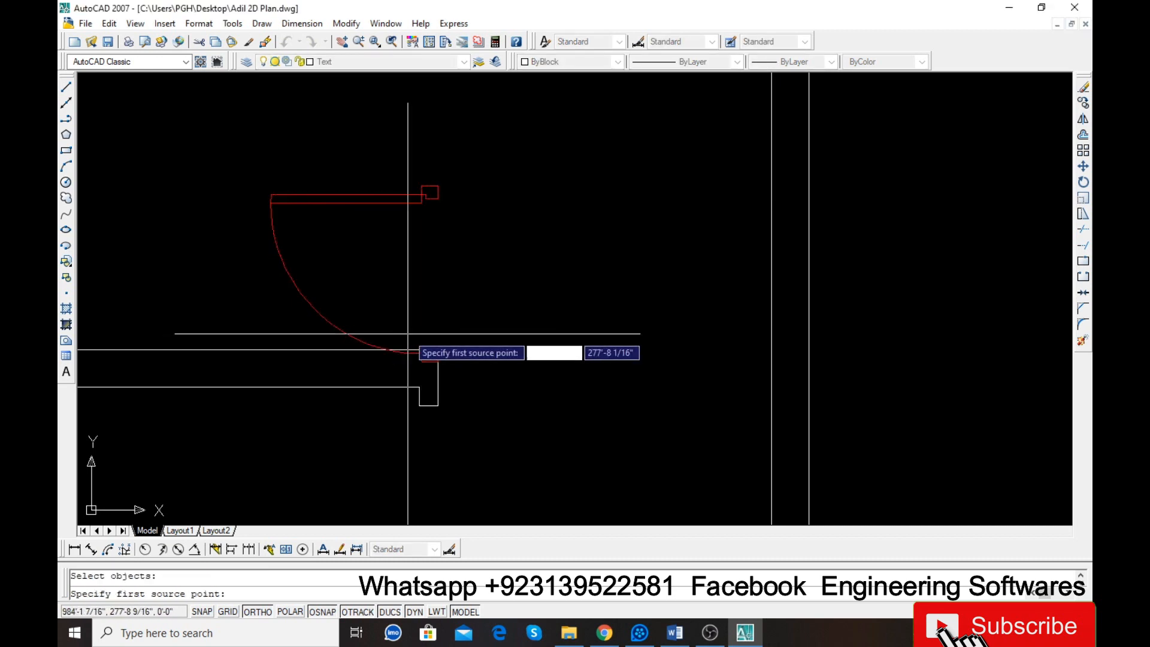
pyautogui.click(437, 361)
pyautogui.scroll(-3, 440, 314)
pyautogui.click(440, 463)
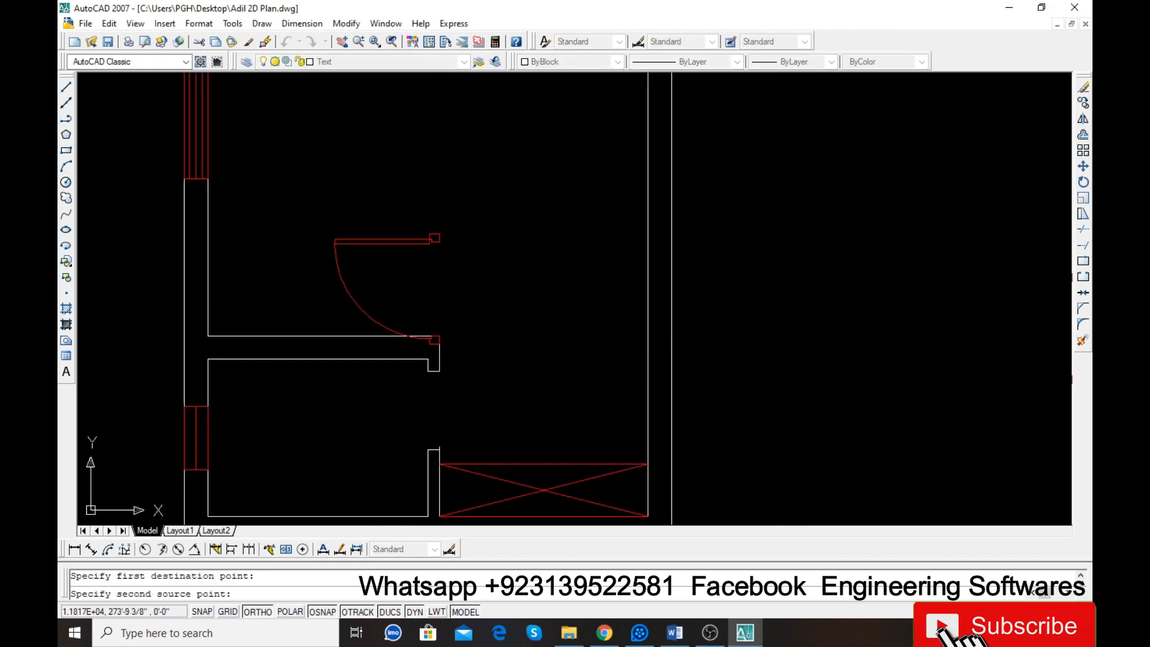
pyautogui.click(440, 233)
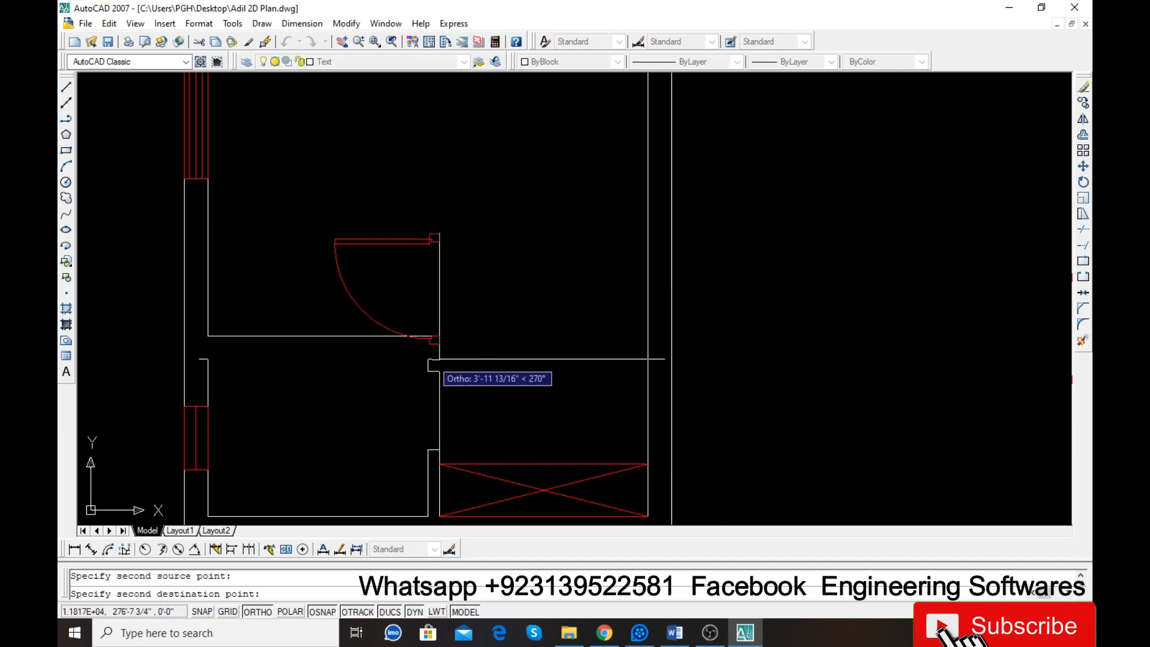
pyautogui.press('Return')
pyautogui.write('y')
pyautogui.press('Return')
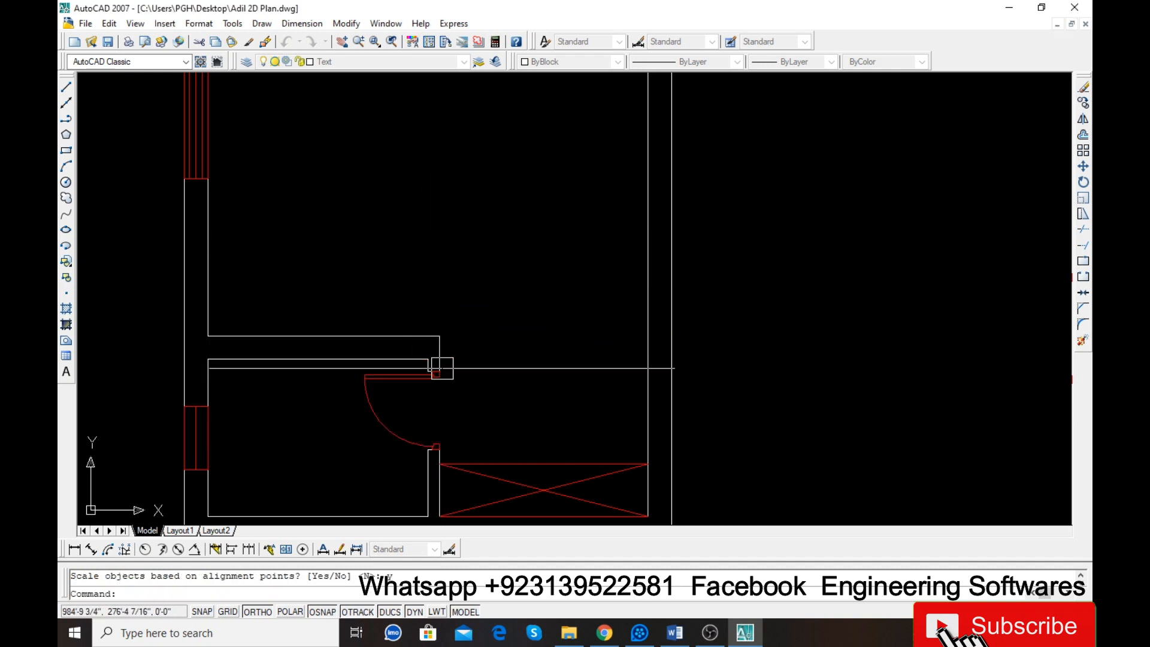
pyautogui.scroll(-3, 293, 382)
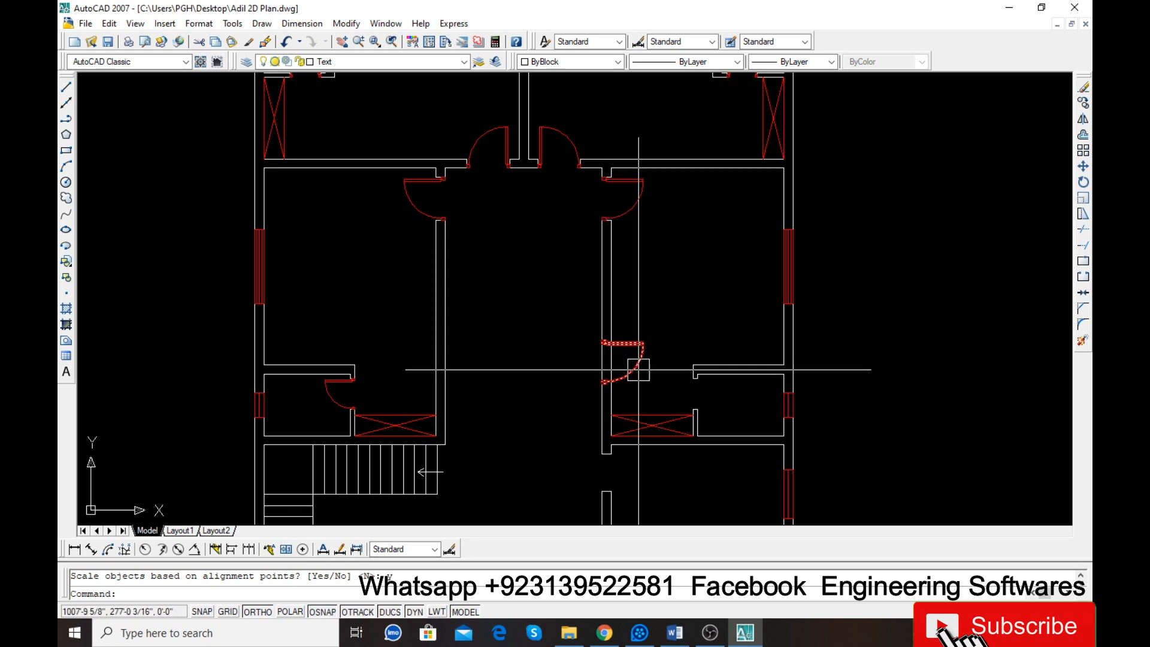
# Erase the selected spare door copy on the right lounge wall, and mirror the lower-left bath door across the plan's vertical centreline, keeping the original.
pyautogui.press('Delete')
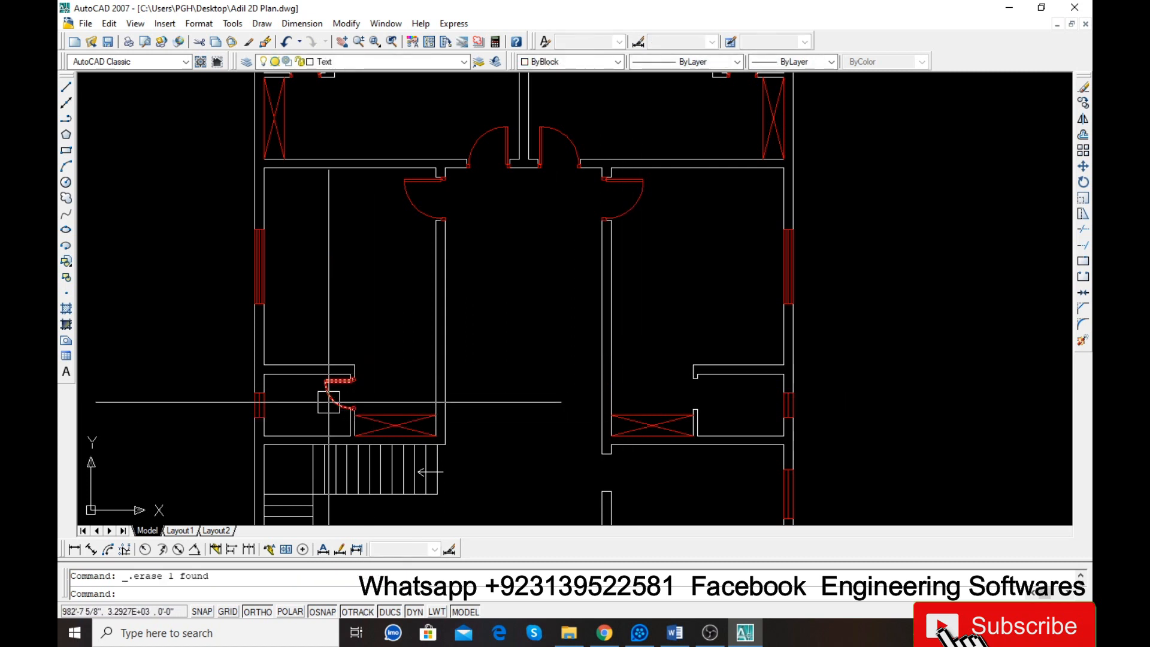
pyautogui.write('mi')
pyautogui.press('Return')
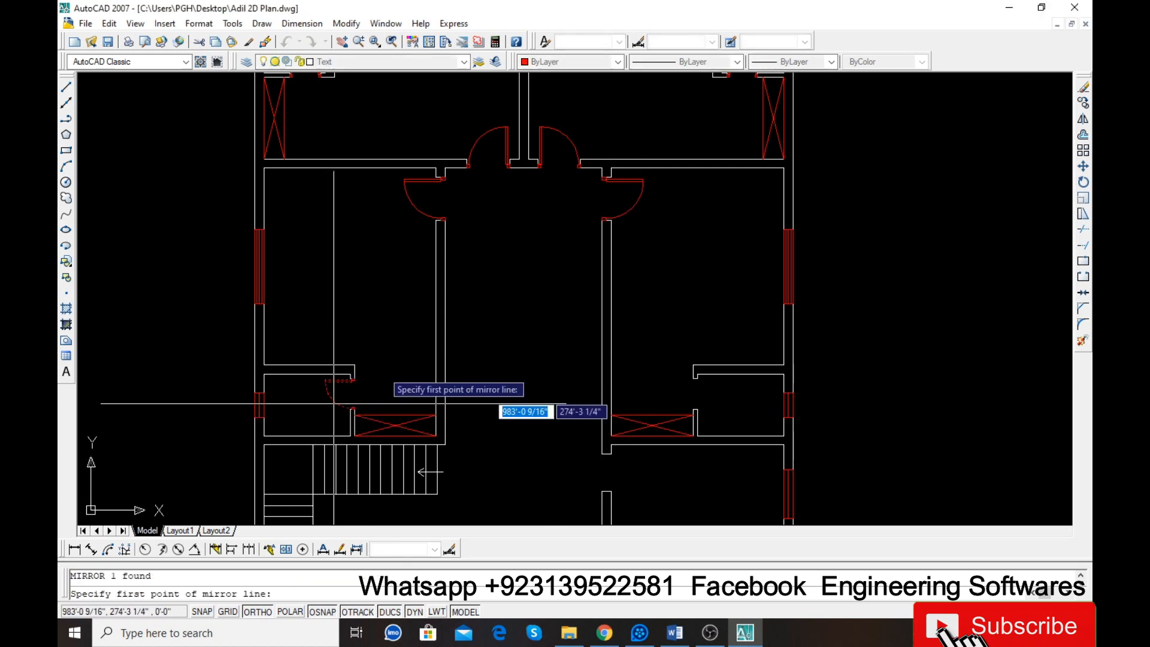
pyautogui.click(527, 164)
pyautogui.click(527, 351)
pyautogui.press('Return')
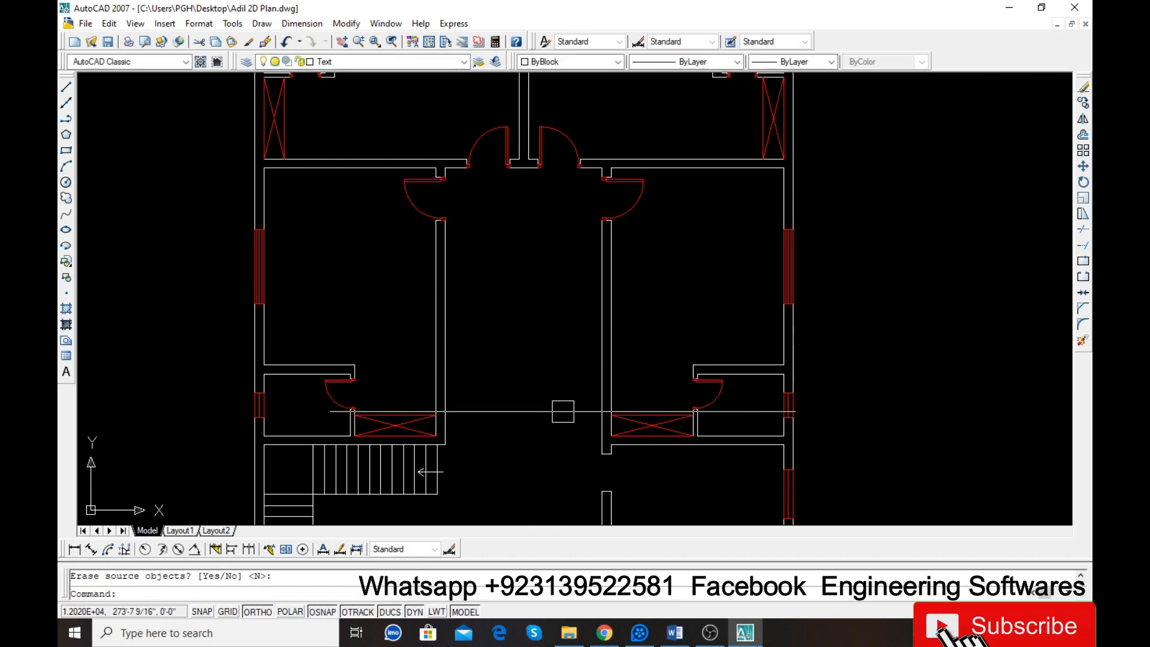
# Copy the right lounge wall door straight down to the wall opening just below the lower-right wardrobe.
pyautogui.scroll(-3, 534, 333)
pyautogui.scroll(5, 579, 409)
pyautogui.scroll(-2, 580, 409)
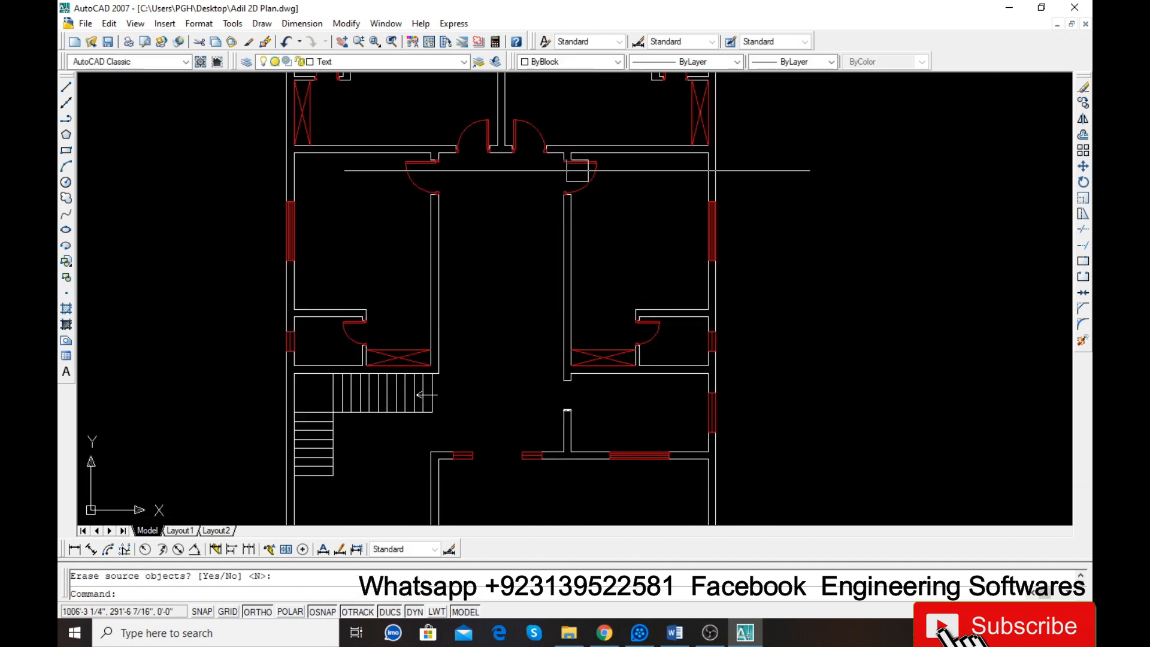
pyautogui.click(594, 180)
pyautogui.write('co')
pyautogui.press('Return')
pyautogui.click(565, 228)
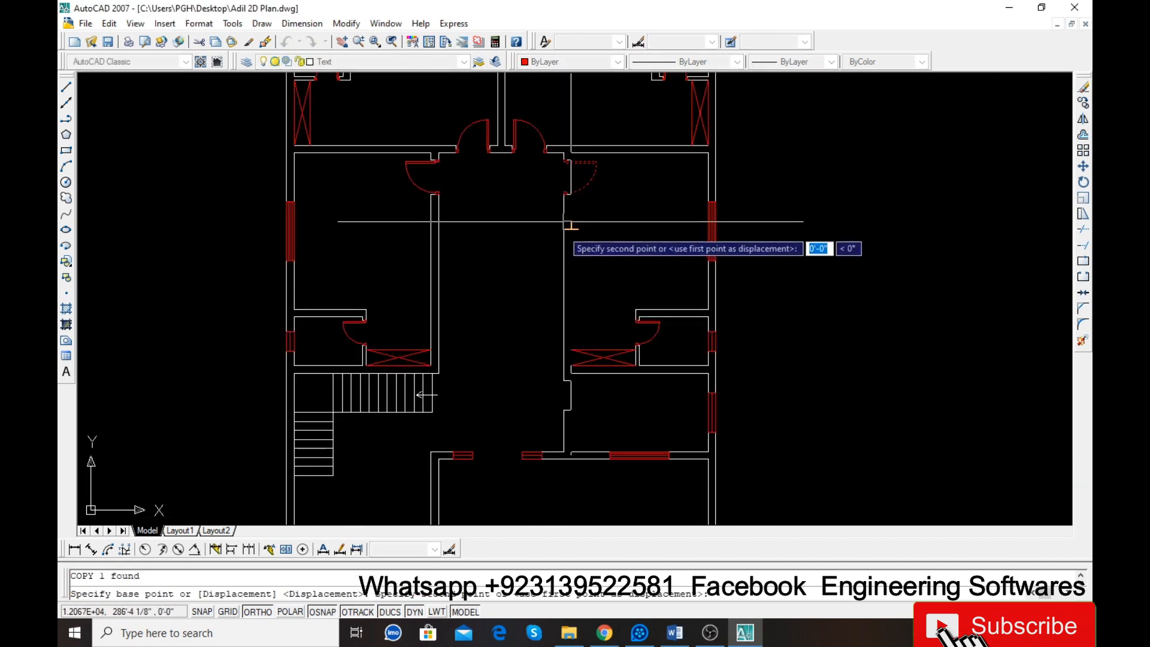
pyautogui.scroll(5, 518, 432)
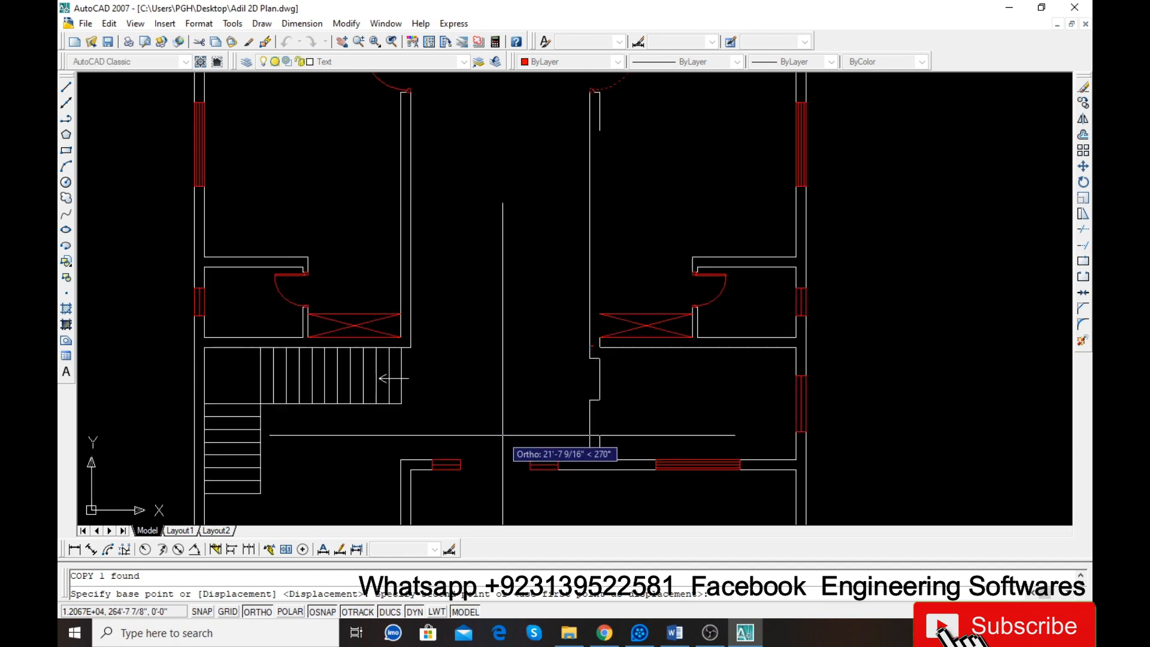
pyautogui.click(521, 435)
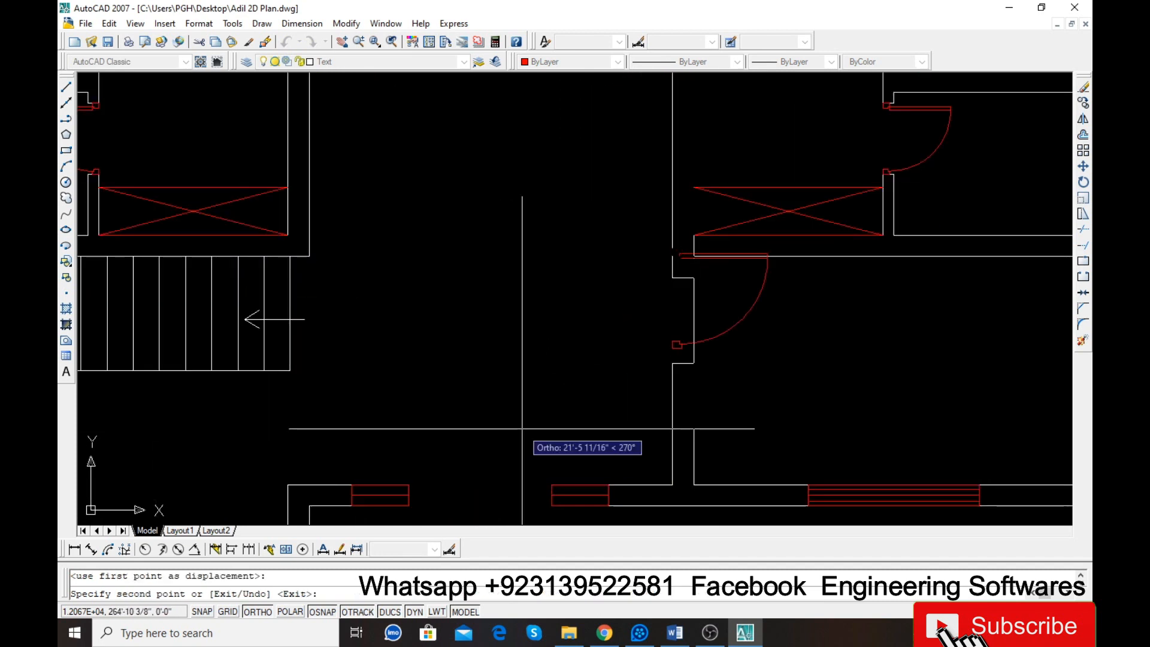
pyautogui.press('Return')
# Try to align the copied door to the opening below the lower-right wardrobe by two jamb points, scaling it to fit.
pyautogui.scroll(3, 709, 353)
pyautogui.write('al')
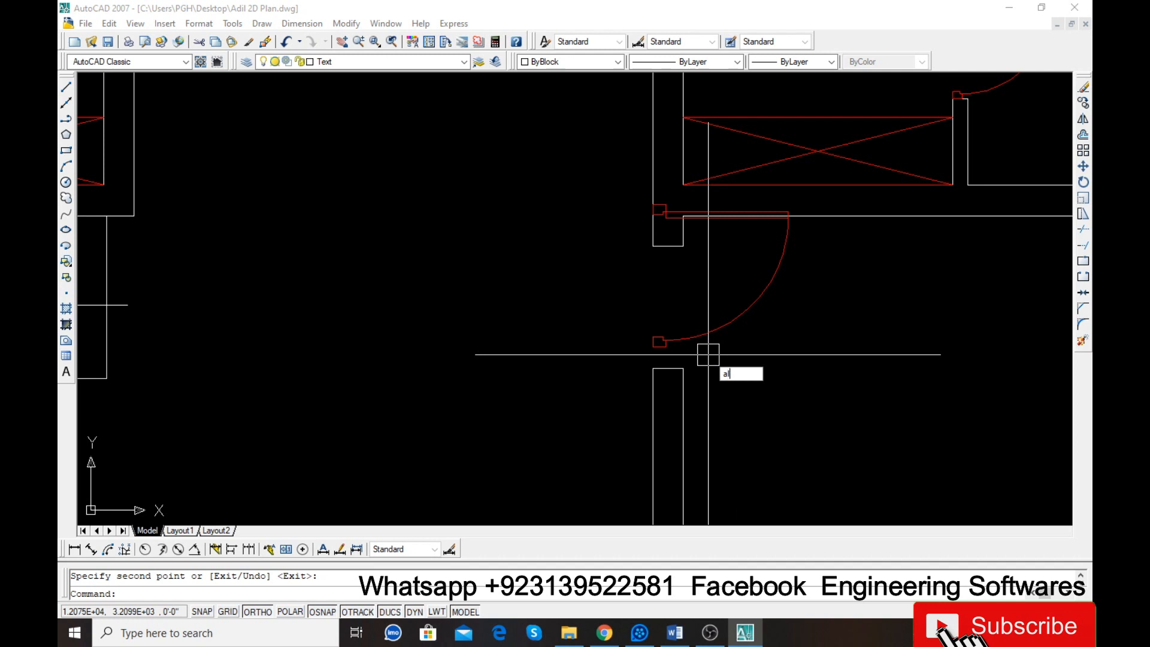
pyautogui.press('Return')
pyautogui.click(708, 333)
pyautogui.press('Return')
pyautogui.scroll(4, 663, 344)
pyautogui.click(664, 329)
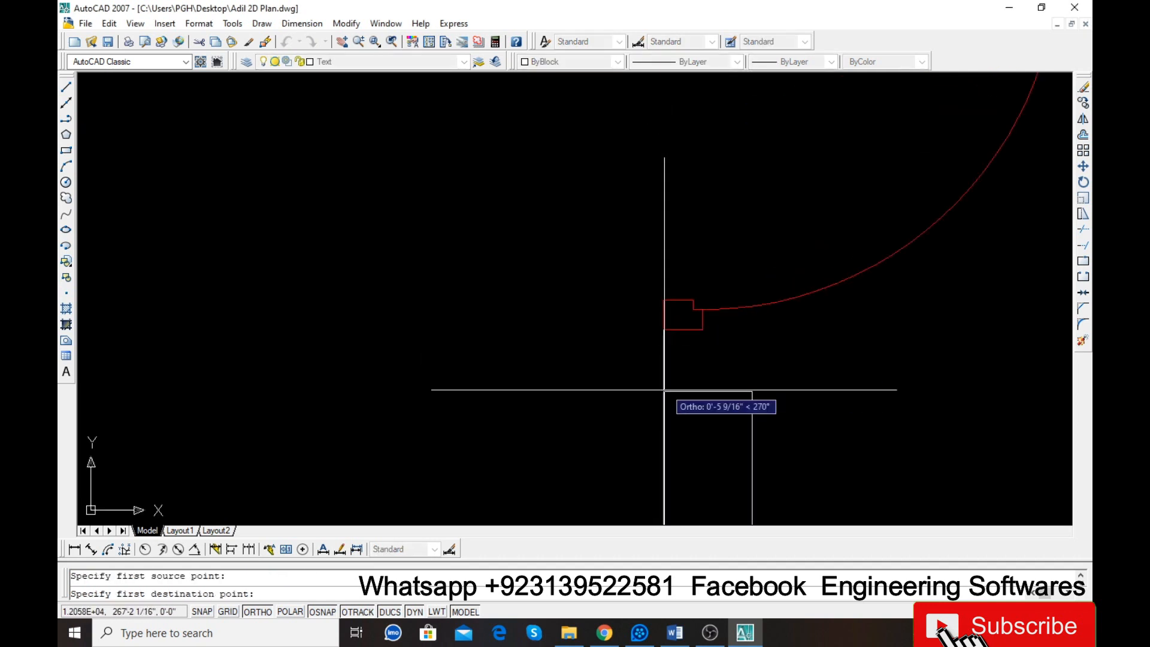
pyautogui.click(663, 391)
pyautogui.scroll(-3, 665, 335)
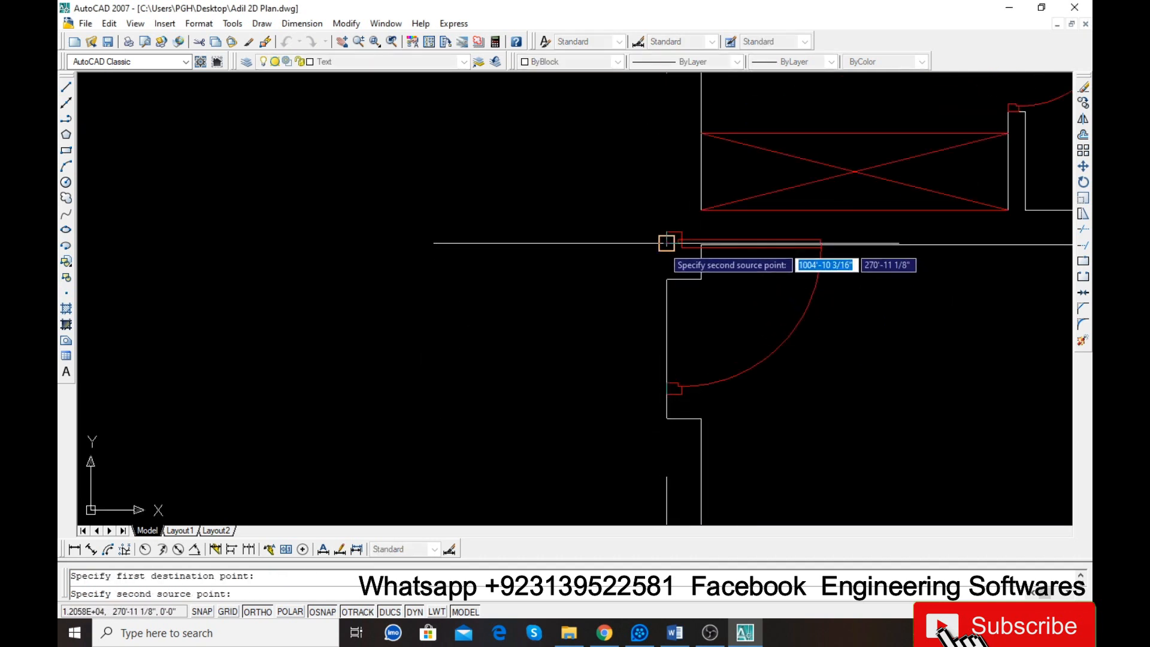
pyautogui.click(663, 244)
pyautogui.click(664, 278)
pyautogui.press('Return')
pyautogui.write('y')
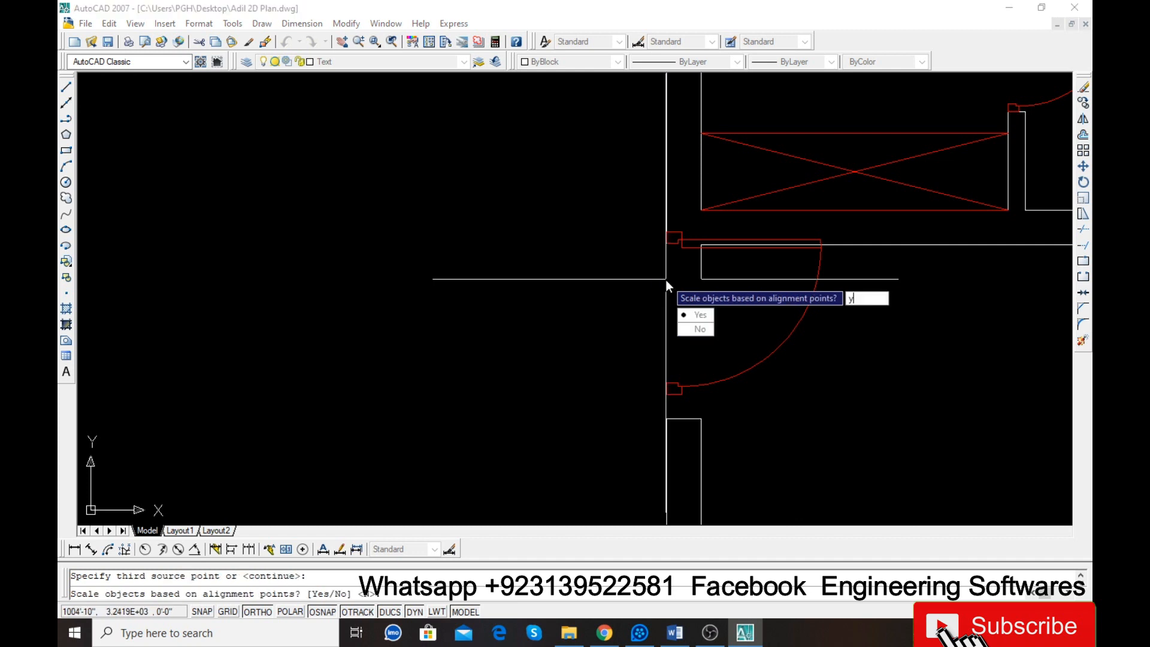
pyautogui.press('Return')
# Move the misfitted door horizontally to the left, clear of the opening below the lower-right wardrobe.
pyautogui.scroll(-5, 602, 294)
pyautogui.scroll(4, 625, 303)
pyautogui.click(624, 304)
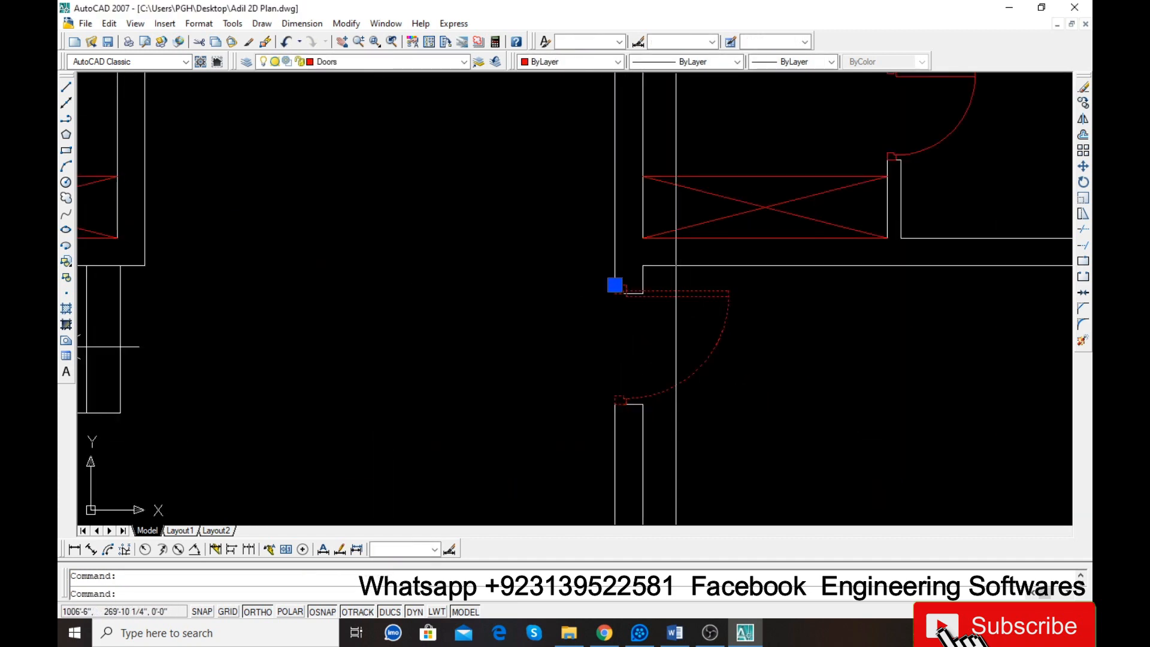
pyautogui.write('m')
pyautogui.press('Return')
pyautogui.click(649, 327)
pyautogui.click(547, 349)
pyautogui.press('Escape')
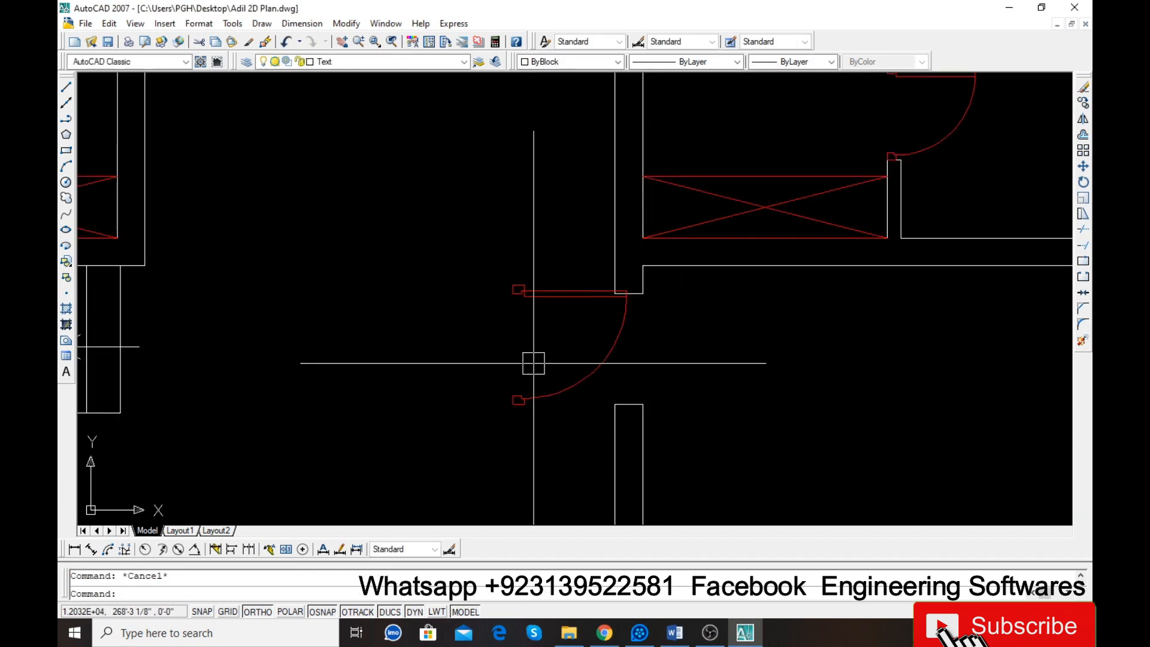
# Align the moved door to the opening below the lower-right wardrobe by matching both outer jamb corners, scaling it to fit.
pyautogui.press('Return')
pyautogui.click(511, 398)
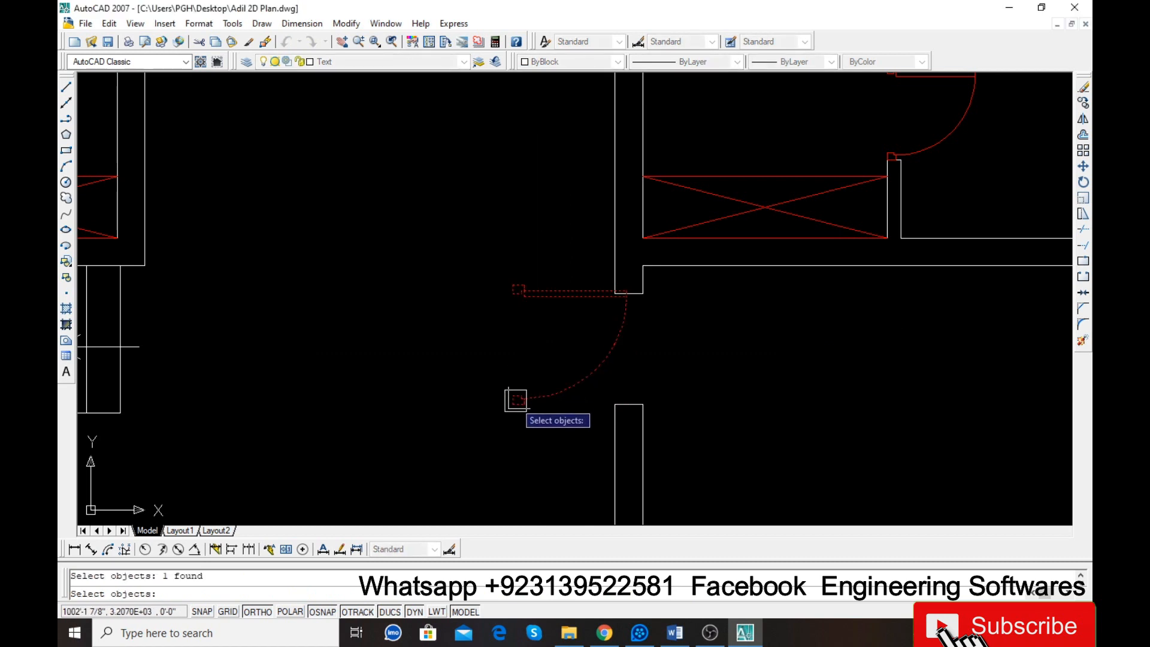
pyautogui.press('Return')
pyautogui.scroll(5, 514, 401)
pyautogui.click(532, 400)
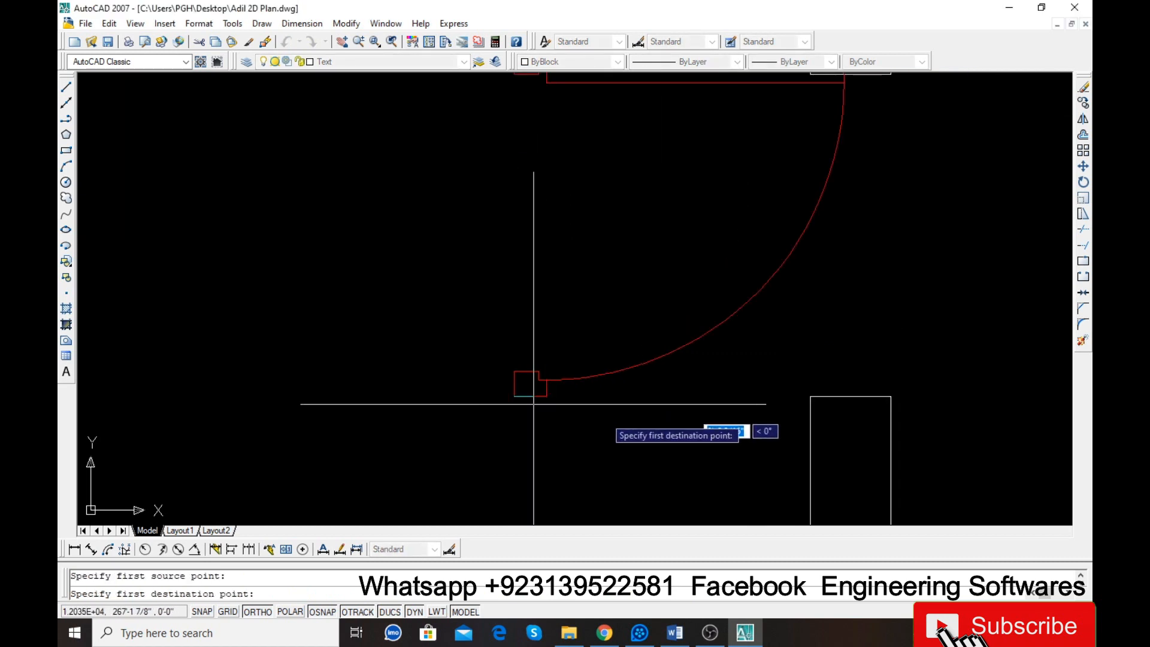
pyautogui.click(810, 397)
pyautogui.scroll(-4, 689, 356)
pyautogui.scroll(5, 688, 300)
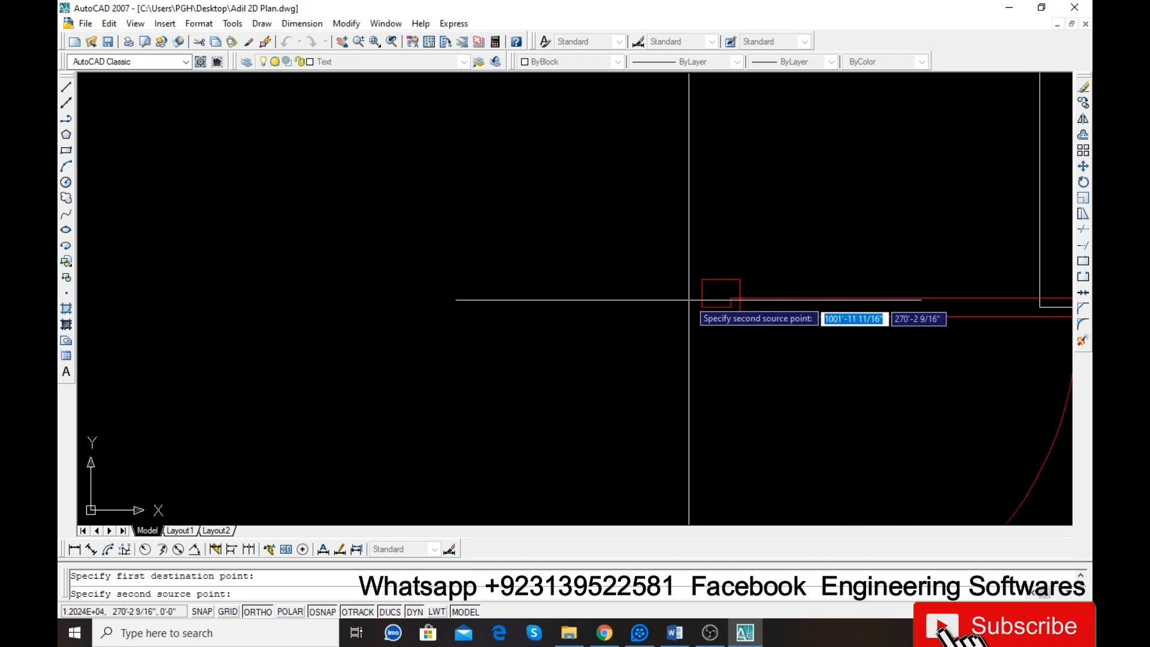
pyautogui.click(701, 279)
pyautogui.scroll(-4, 665, 317)
pyautogui.scroll(3, 833, 317)
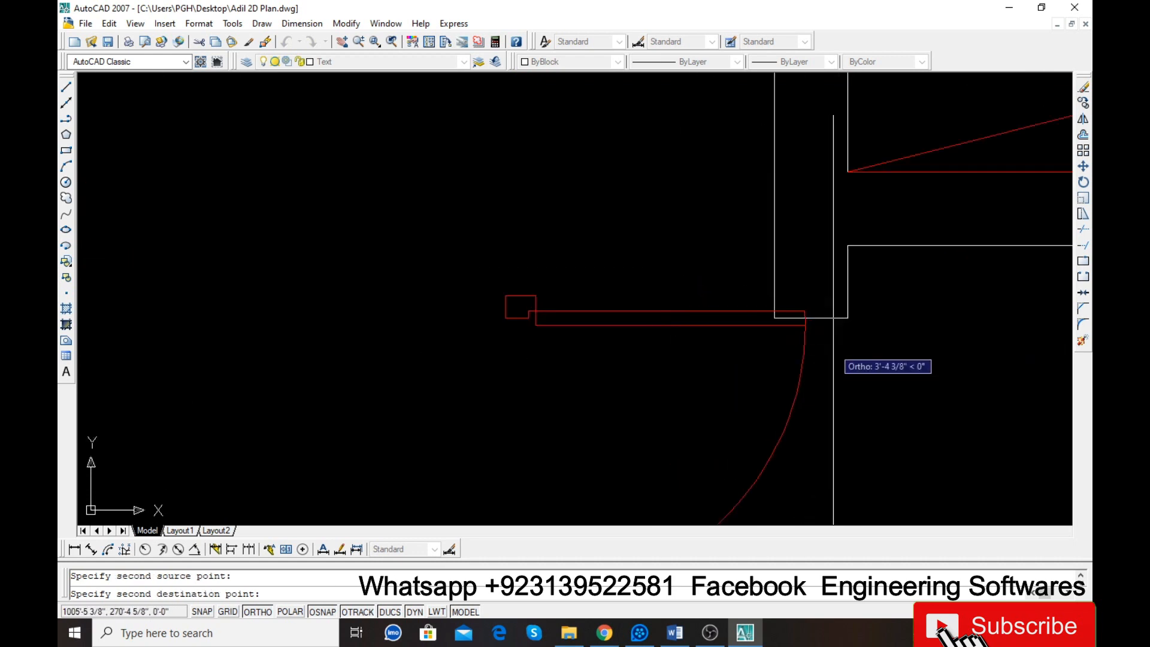
pyautogui.scroll(5, 833, 318)
pyautogui.click(722, 305)
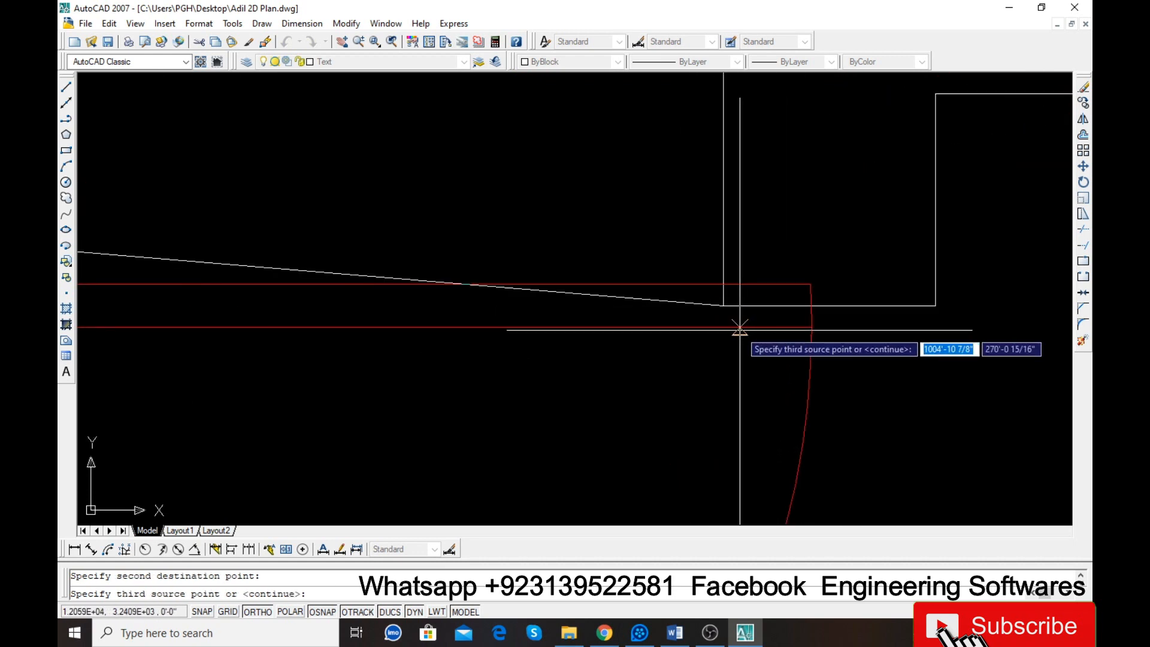
pyautogui.press('Return')
pyautogui.write('y')
pyautogui.press('Return')
# Offset the inner end line of the left entrance window 30 to the right, into the main entrance opening.
pyautogui.scroll(-5, 657, 326)
pyautogui.scroll(4, 780, 323)
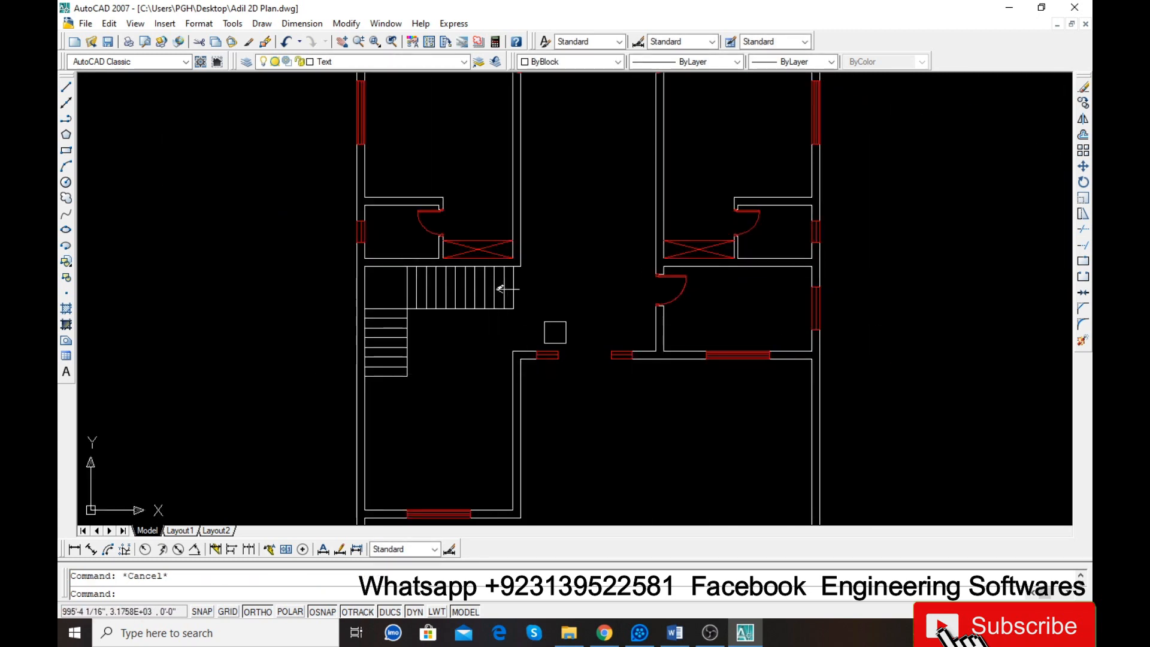
pyautogui.scroll(3, 554, 332)
pyautogui.write('o')
pyautogui.press('Return')
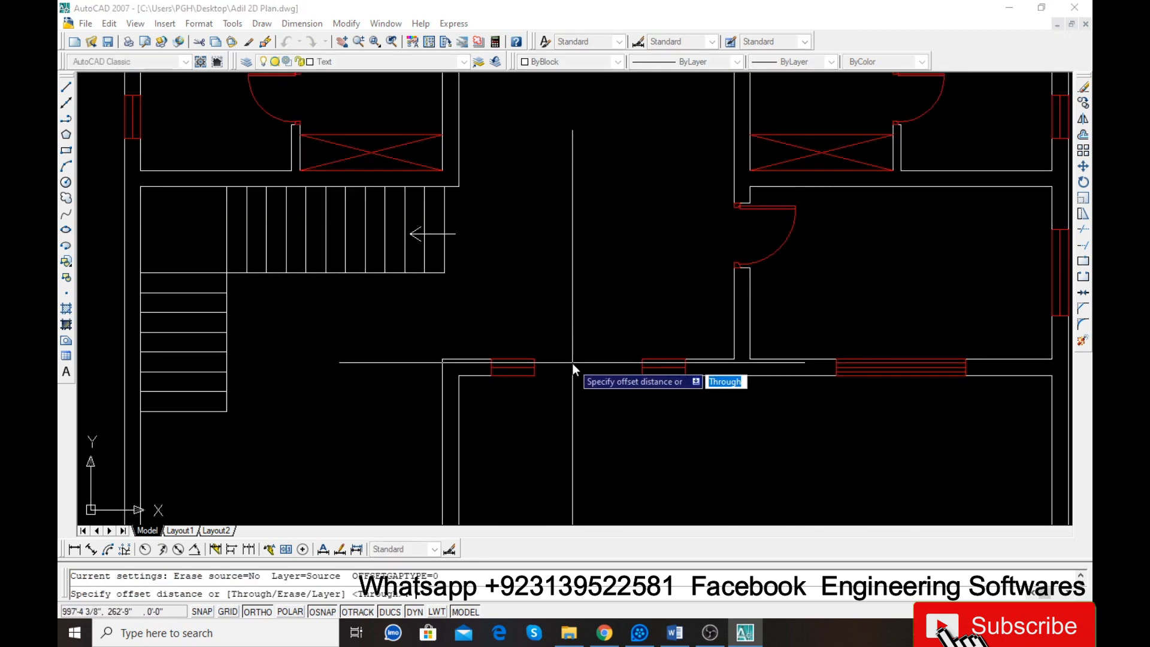
pyautogui.write('30')
pyautogui.press('Return')
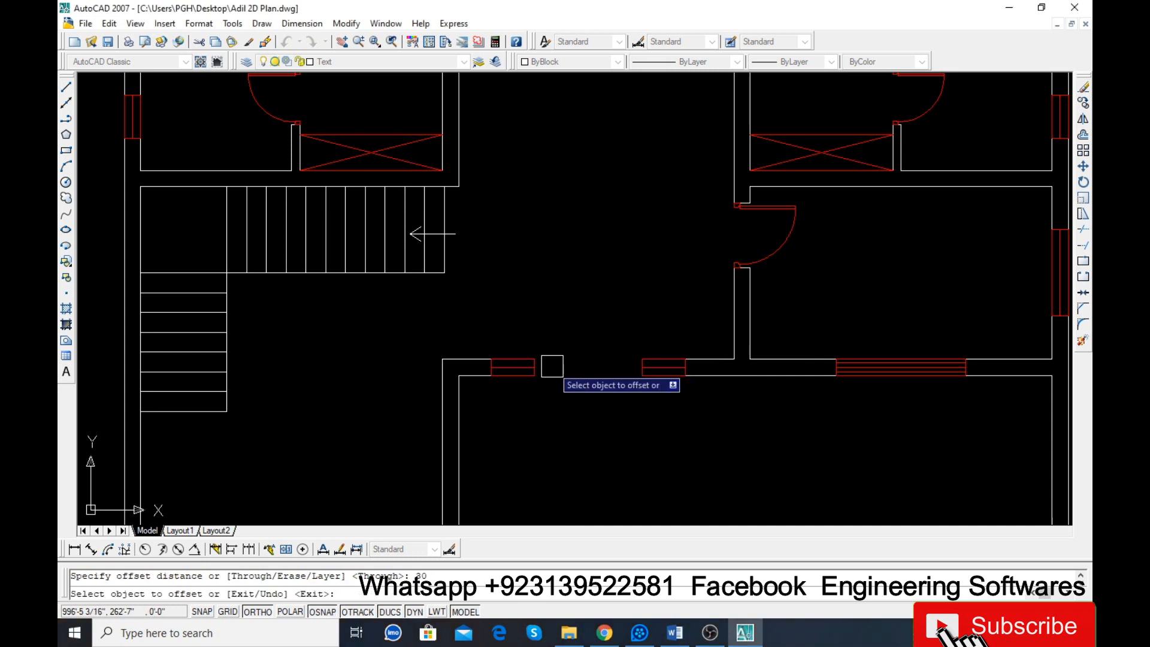
pyautogui.scroll(5, 547, 371)
pyautogui.scroll(3, 512, 380)
pyautogui.click(511, 369)
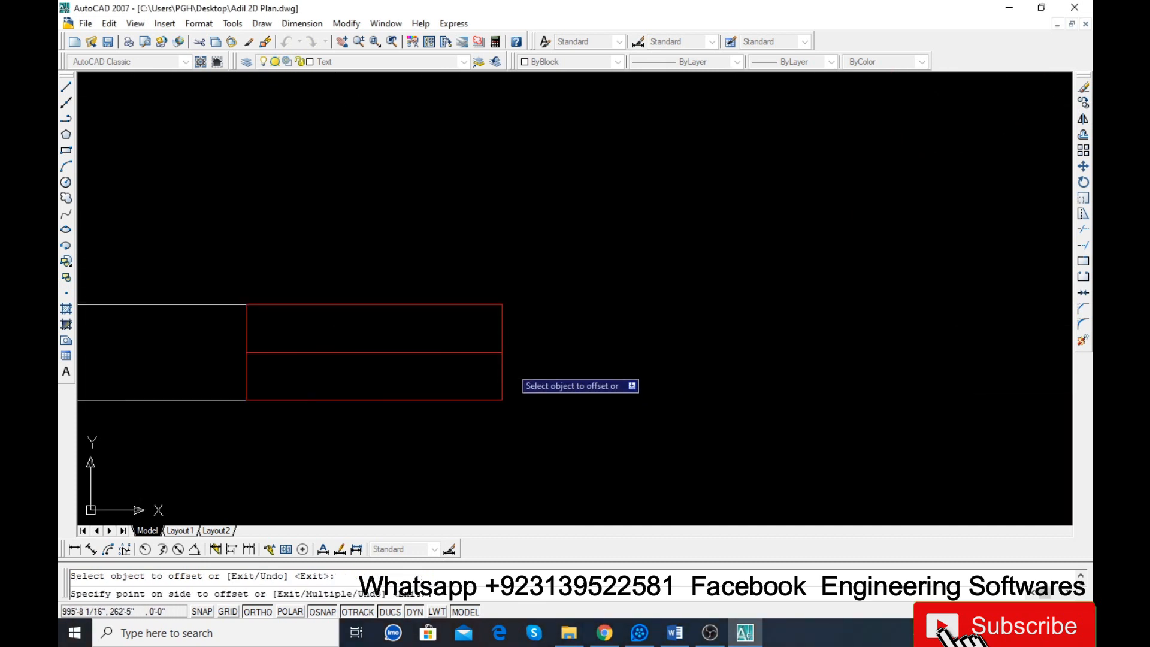
pyautogui.click(569, 383)
pyautogui.press('Escape')
# Copy the upper-left bedroom door beside the central wall straight down to just below the main entrance opening.
pyautogui.scroll(-14, 590, 412)
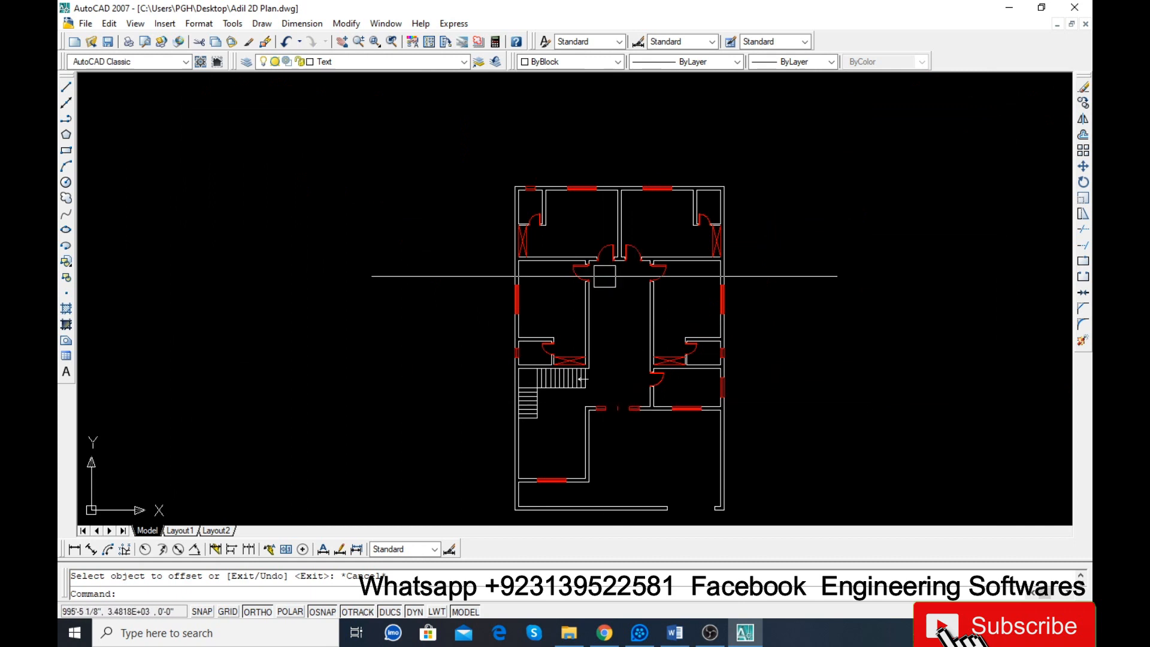
pyautogui.scroll(5, 604, 276)
pyautogui.click(597, 243)
pyautogui.write('c')
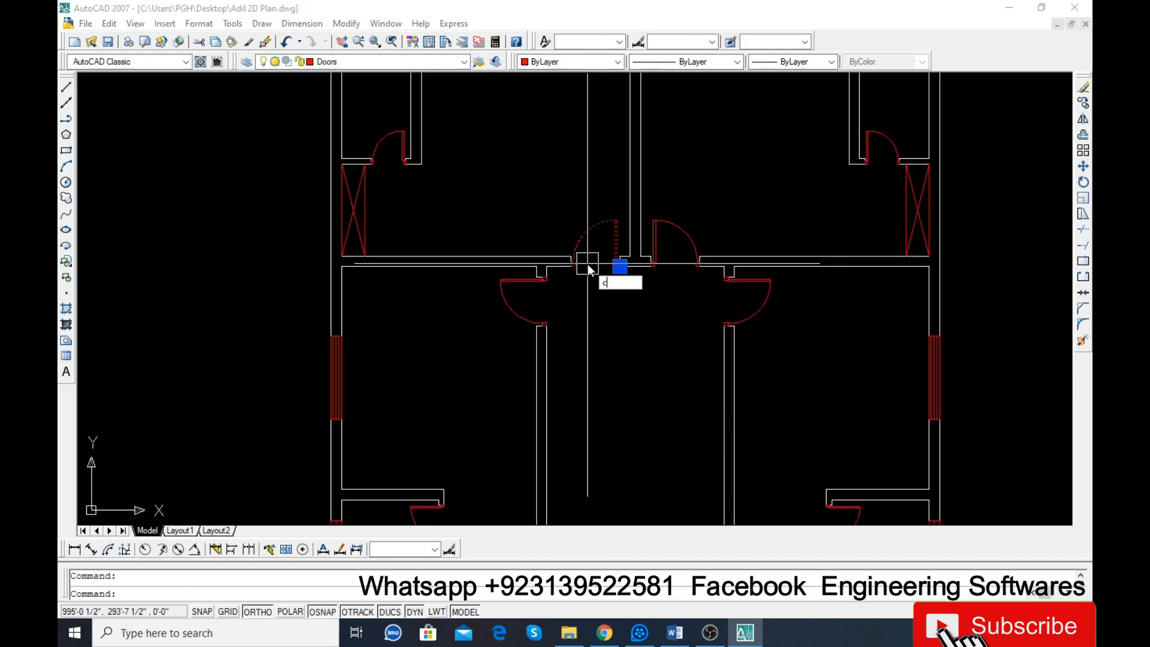
pyautogui.write('o')
pyautogui.press('Return')
pyautogui.click(587, 264)
pyautogui.scroll(-6, 604, 349)
pyautogui.scroll(6, 611, 451)
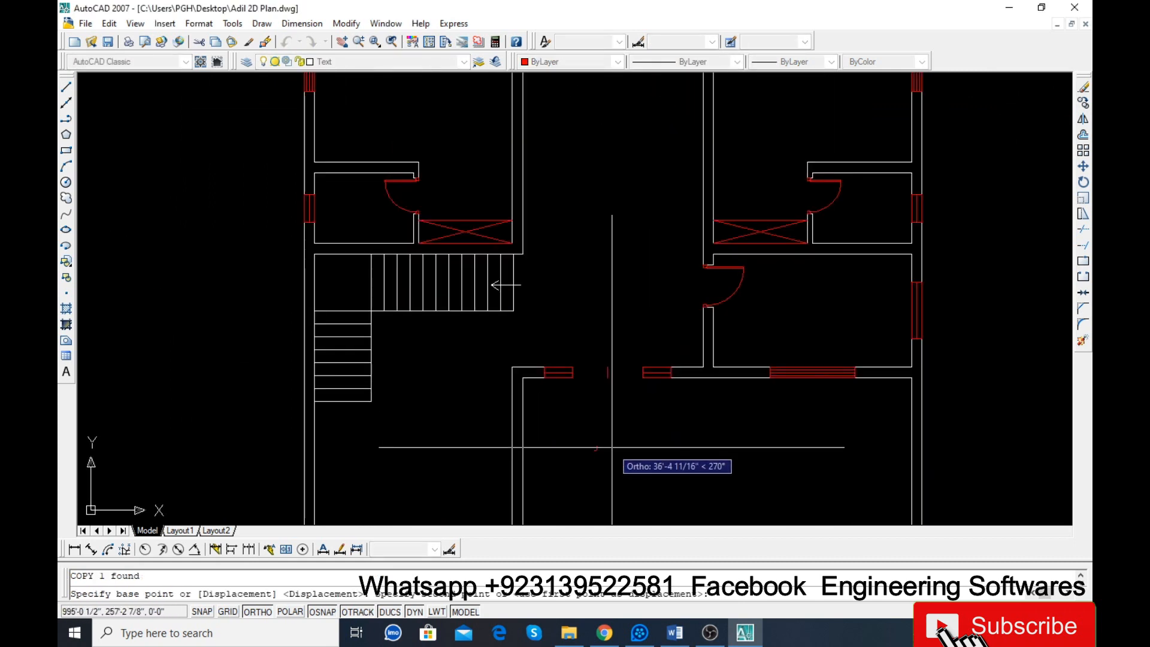
pyautogui.scroll(3, 611, 446)
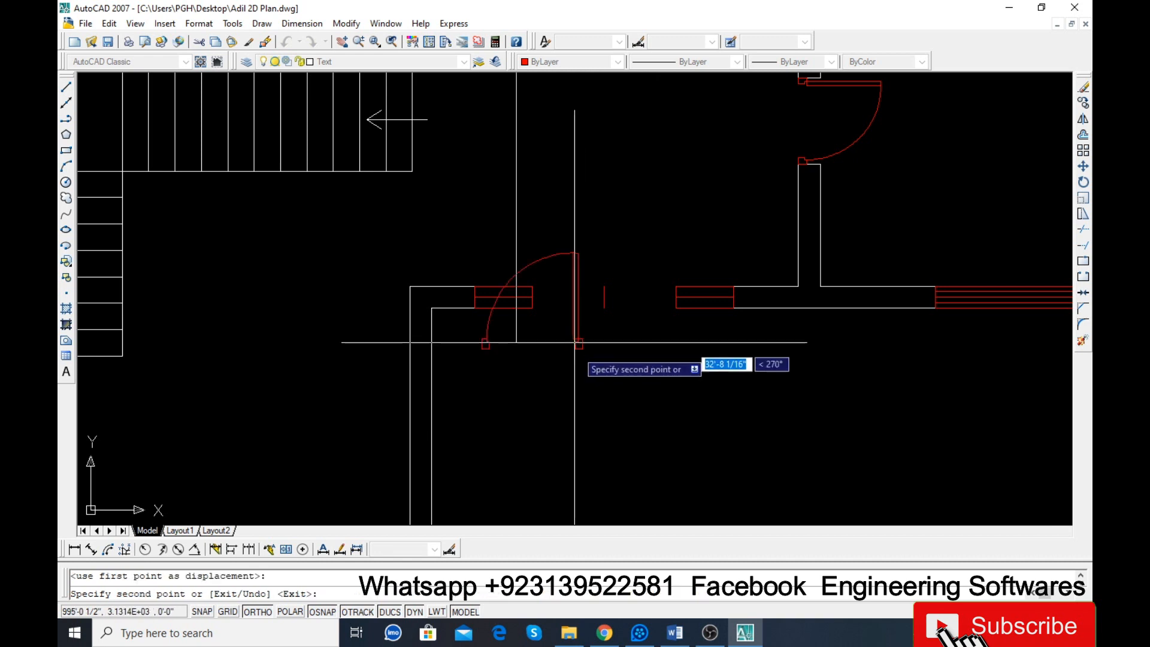
pyautogui.press('Escape')
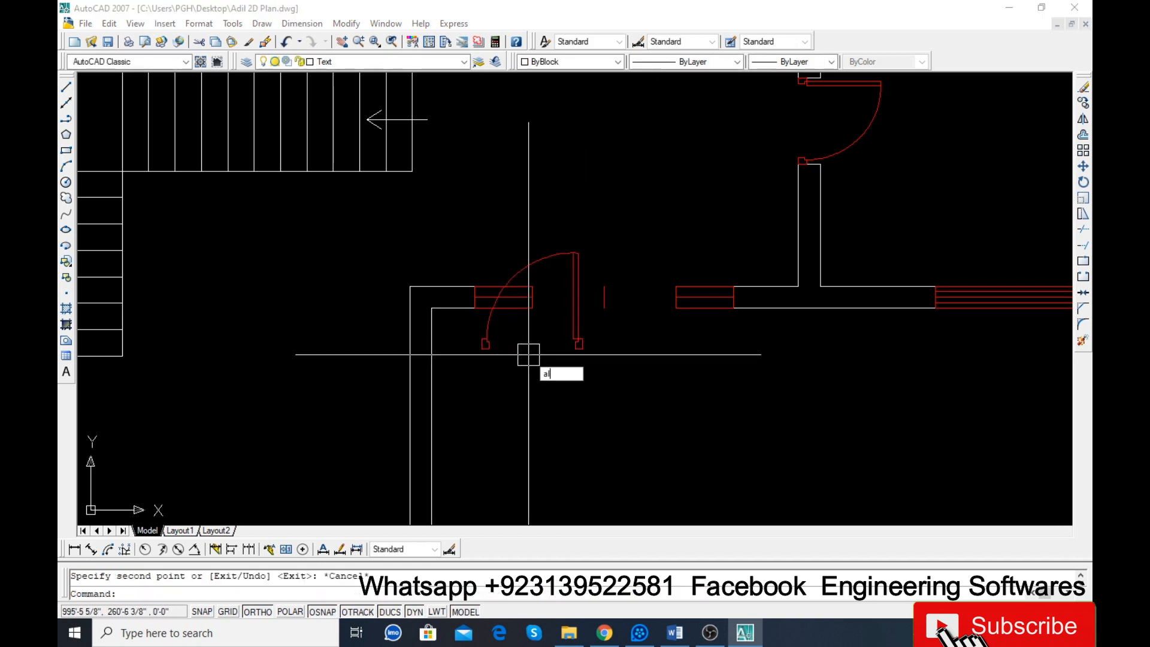
# Align the copied door to the right half of the entrance opening, between the offset line and right window, scaling it to fit.
pyautogui.press('Return')
pyautogui.click(573, 338)
pyautogui.press('Return')
pyautogui.scroll(3, 542, 361)
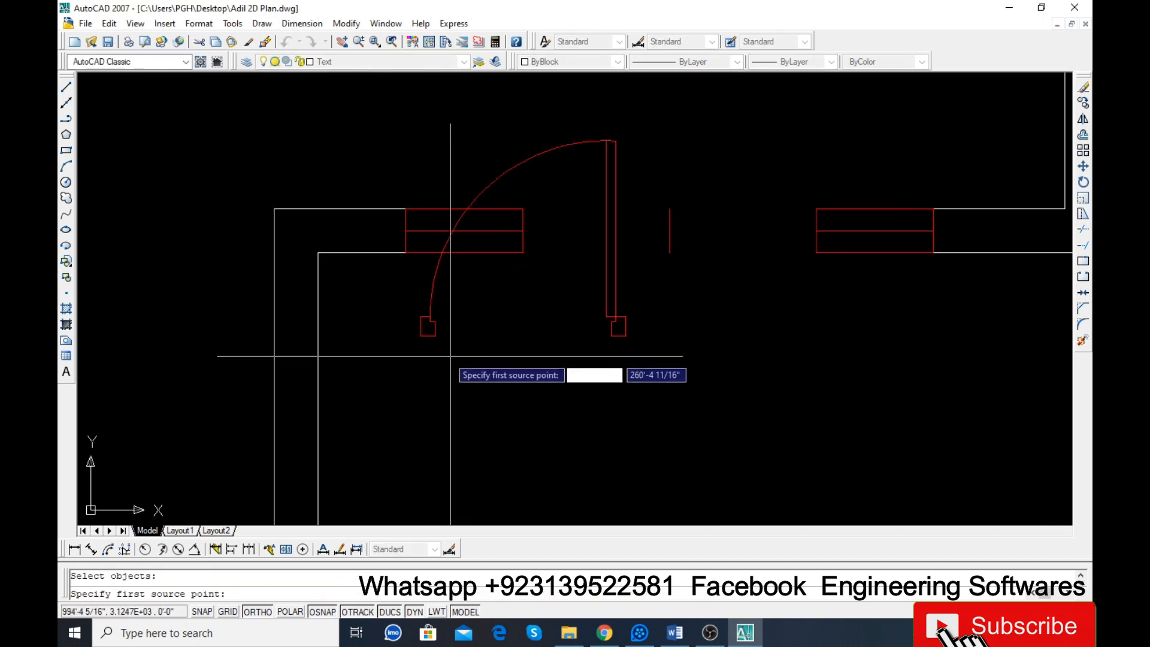
pyautogui.click(420, 335)
pyautogui.click(669, 253)
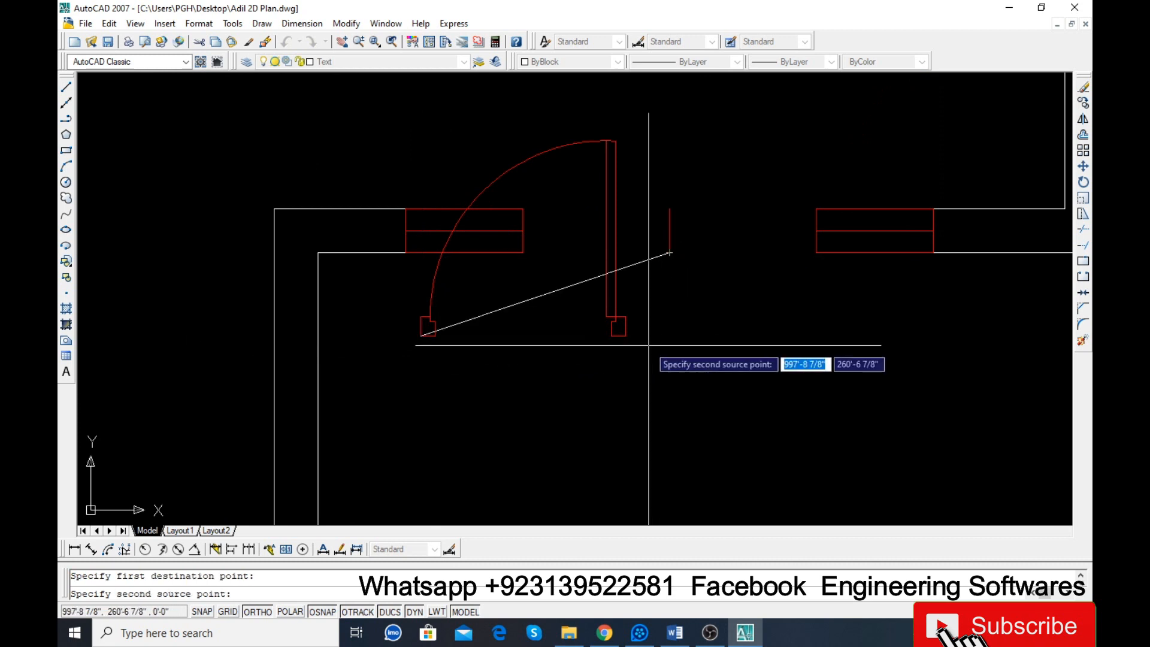
pyautogui.click(815, 253)
pyautogui.press('Return')
pyautogui.write('y')
pyautogui.press('Return')
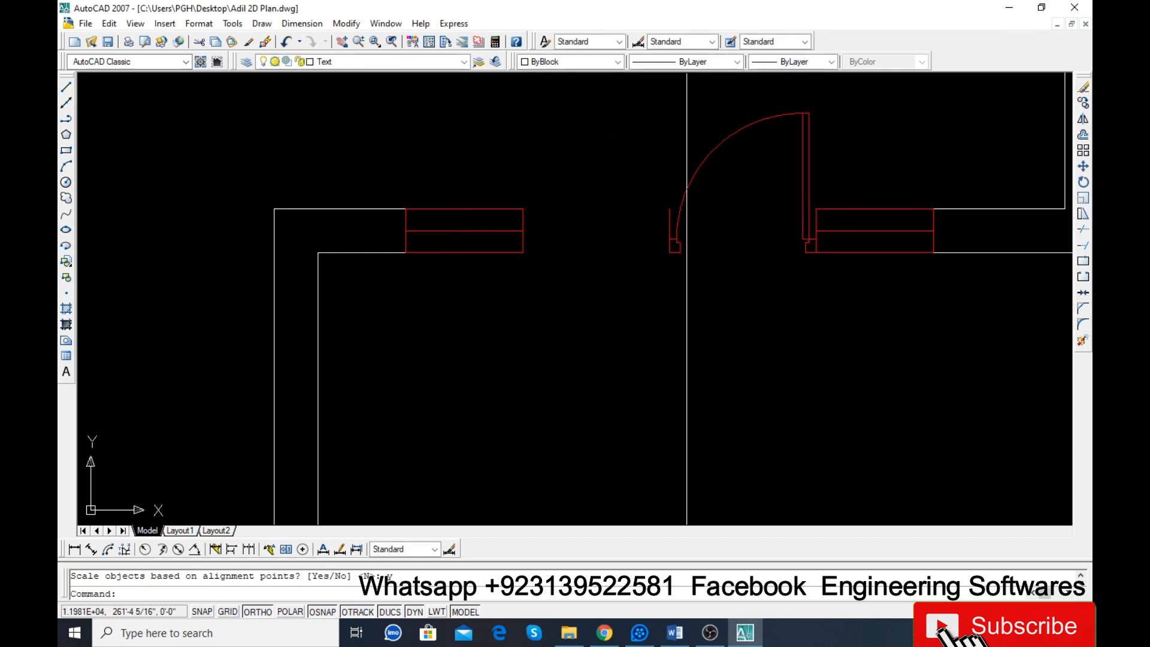
pyautogui.click(689, 210)
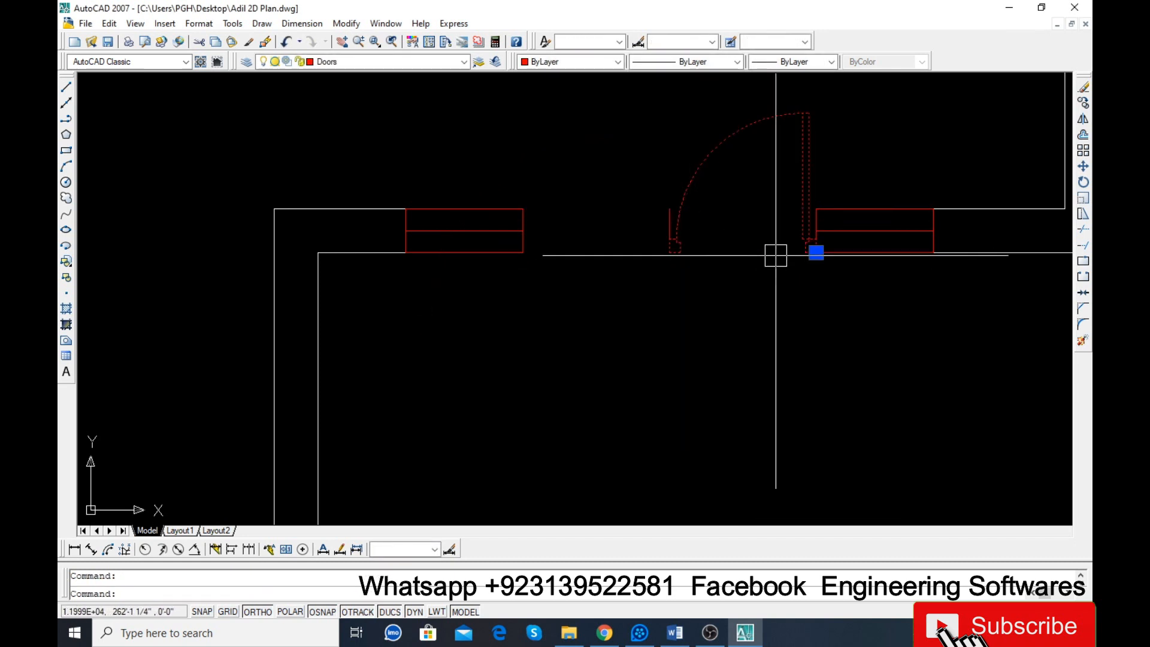
pyautogui.write('m')
pyautogui.press('Return')
pyautogui.scroll(4, 846, 251)
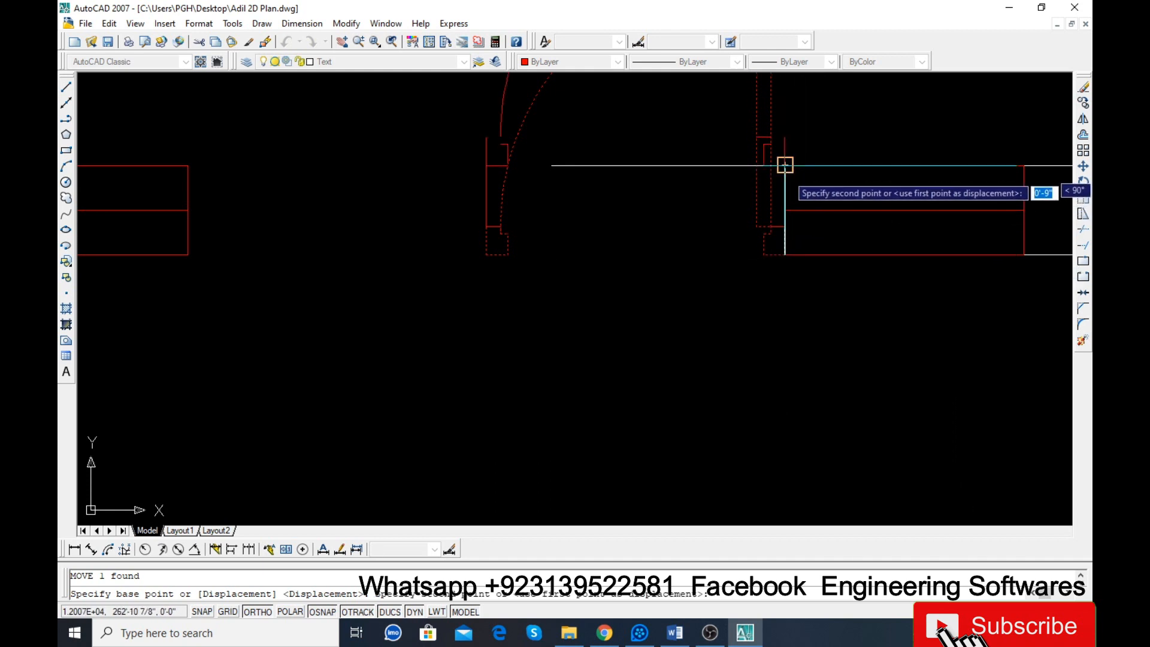
pyautogui.scroll(-2, 785, 165)
pyautogui.press('Escape')
# Mirror the entrance door about the vertical offset line at the middle of the opening, keeping the original to form a double door.
pyautogui.scroll(2, 578, 335)
pyautogui.write('m')
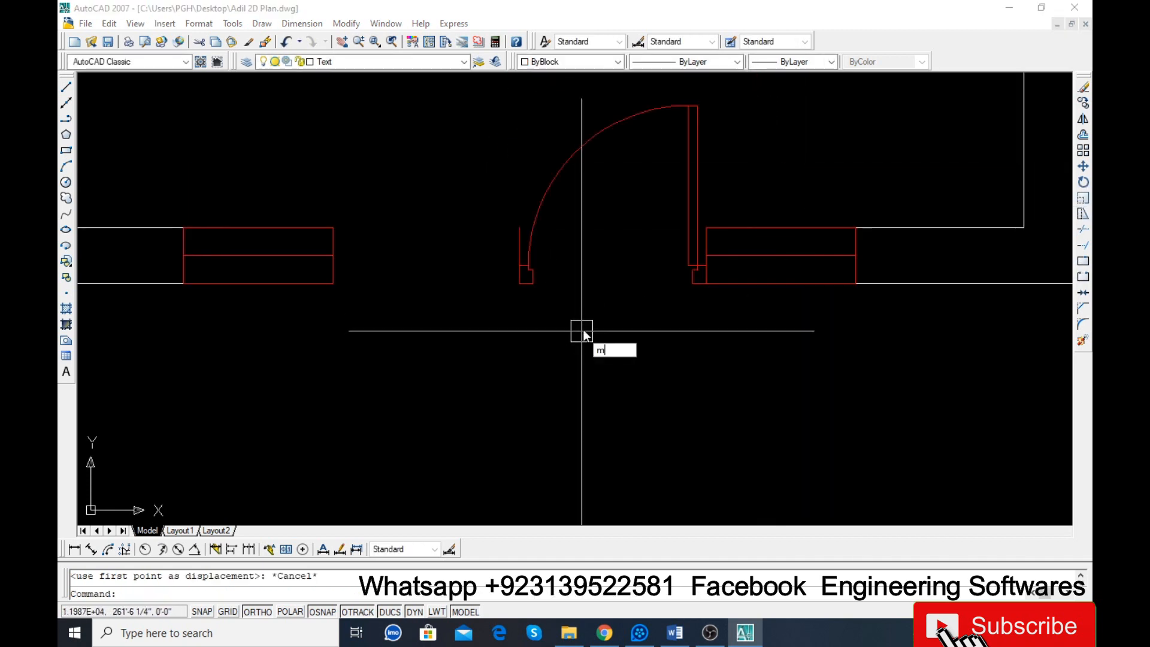
pyautogui.write('i')
pyautogui.press('Return')
pyautogui.click(538, 198)
pyautogui.press('Return')
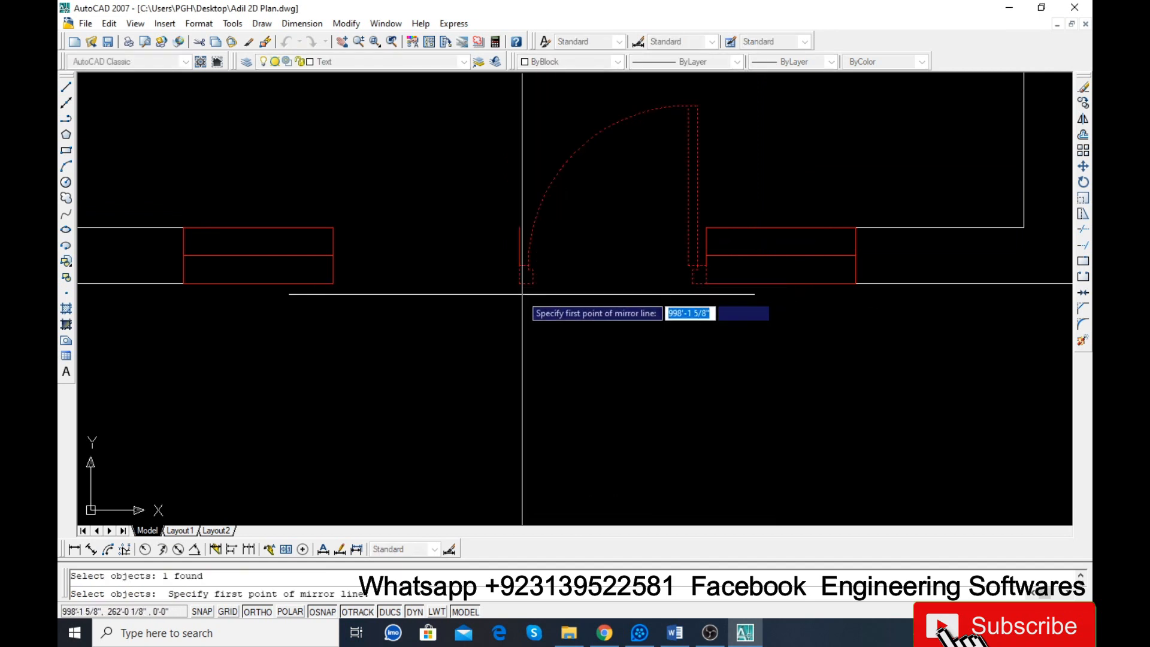
pyautogui.click(522, 293)
pyautogui.click(519, 371)
pyautogui.press('Return')
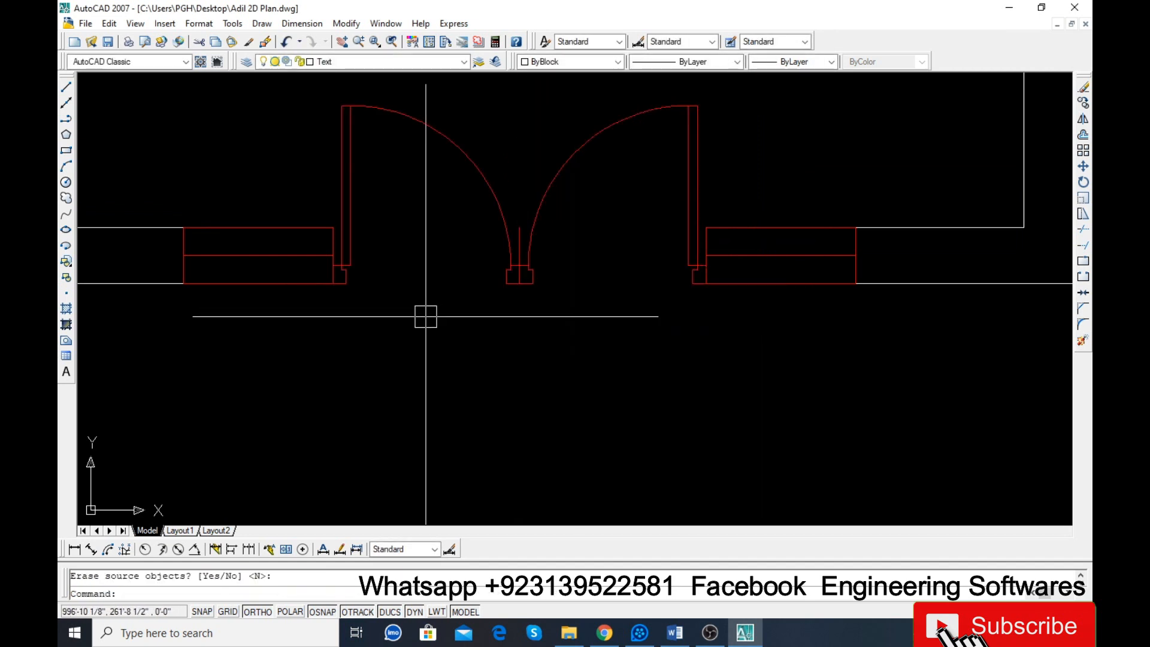
# Move both leaves of the double entrance door 4.5 up into the wall thickness and erase the vertical offset line between them.
pyautogui.click(580, 226)
pyautogui.click(519, 187)
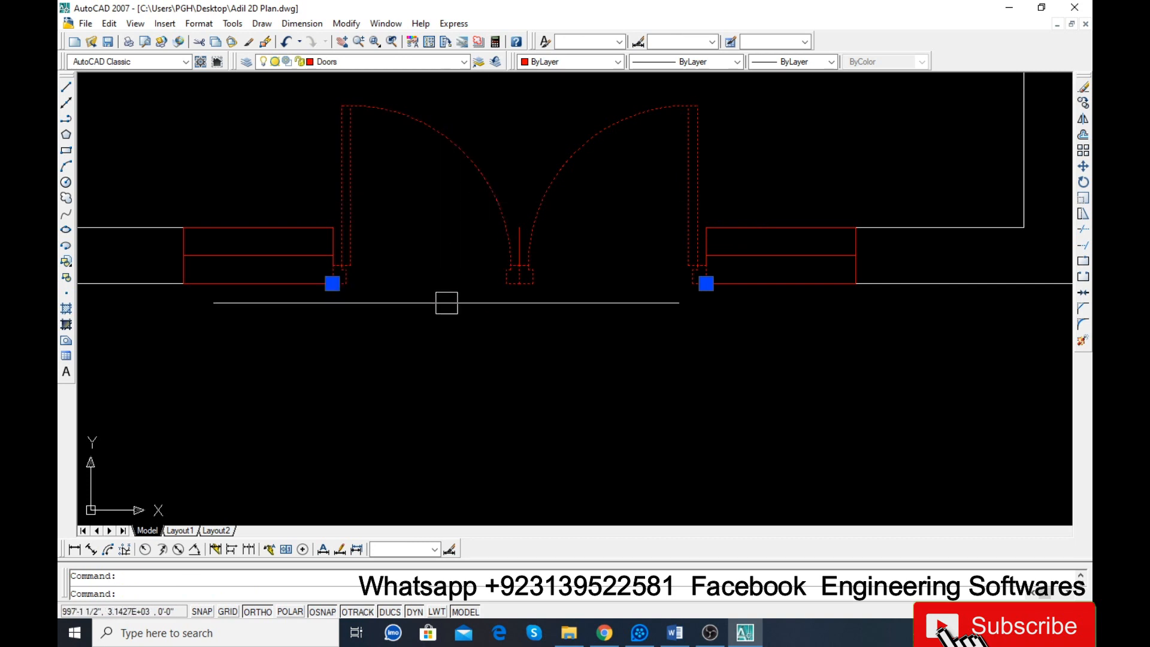
pyautogui.write('m')
pyautogui.press('Return')
pyautogui.click(446, 364)
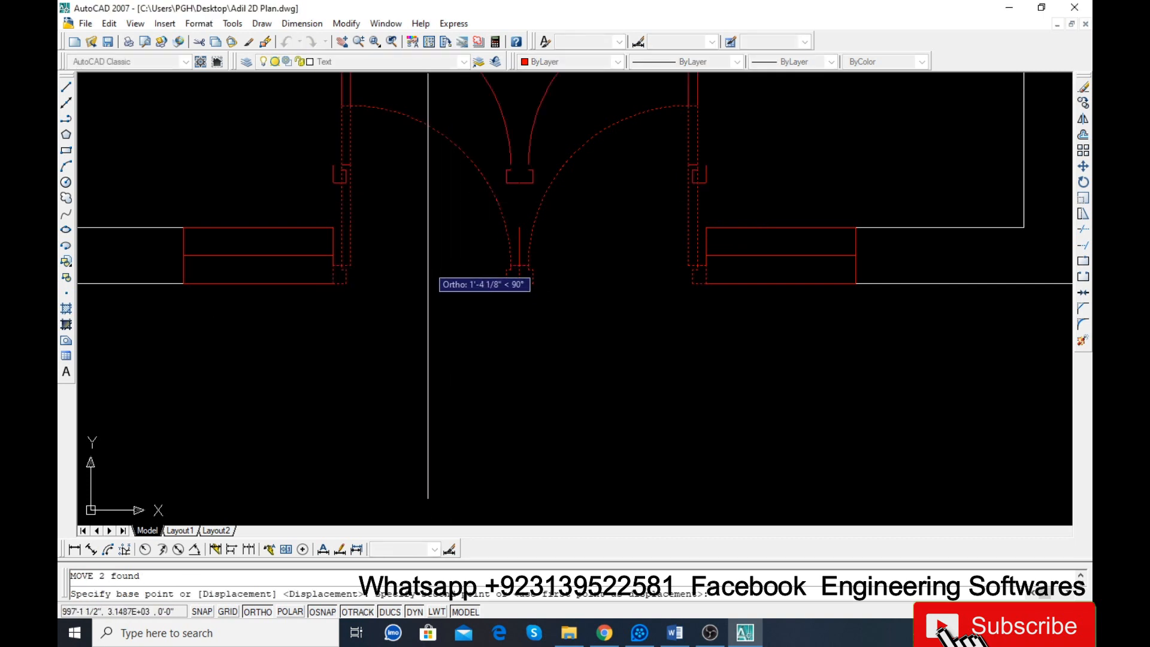
pyautogui.write('4')
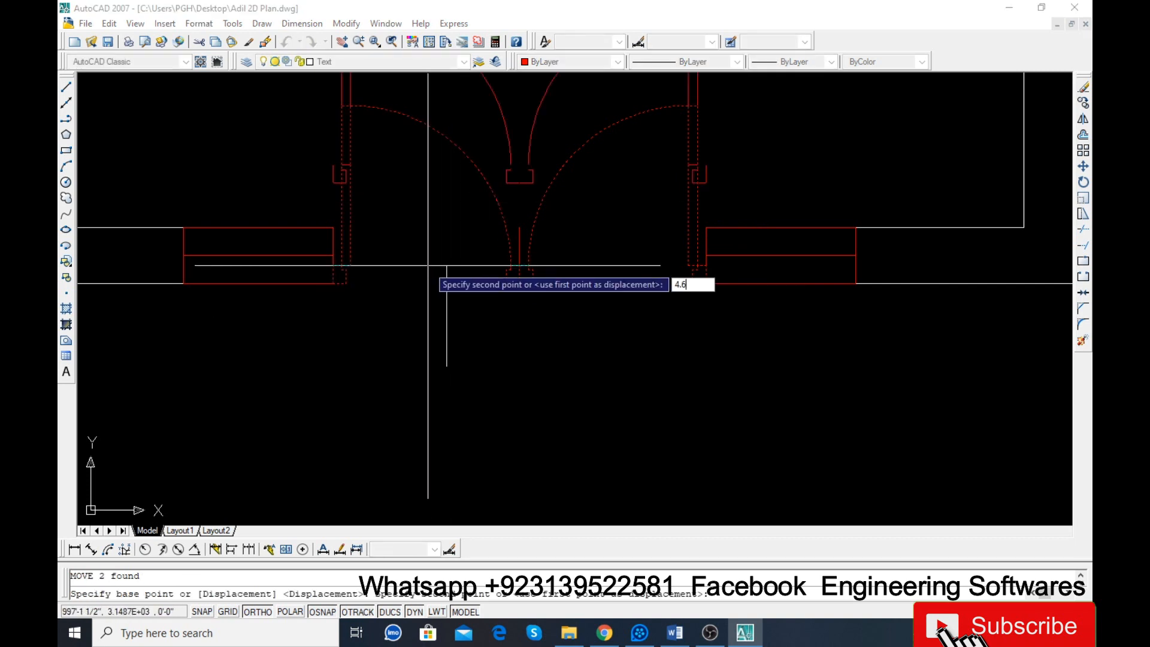
pyautogui.write('.5')
pyautogui.press('Return')
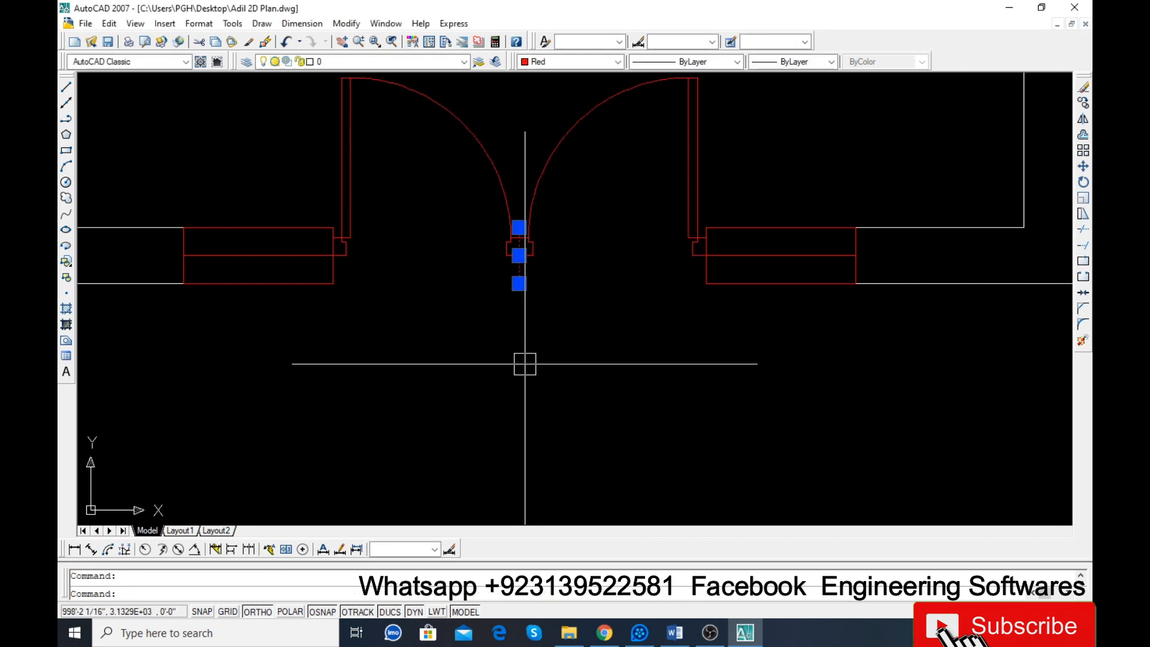
pyautogui.press('Delete')
pyautogui.scroll(5, 528, 250)
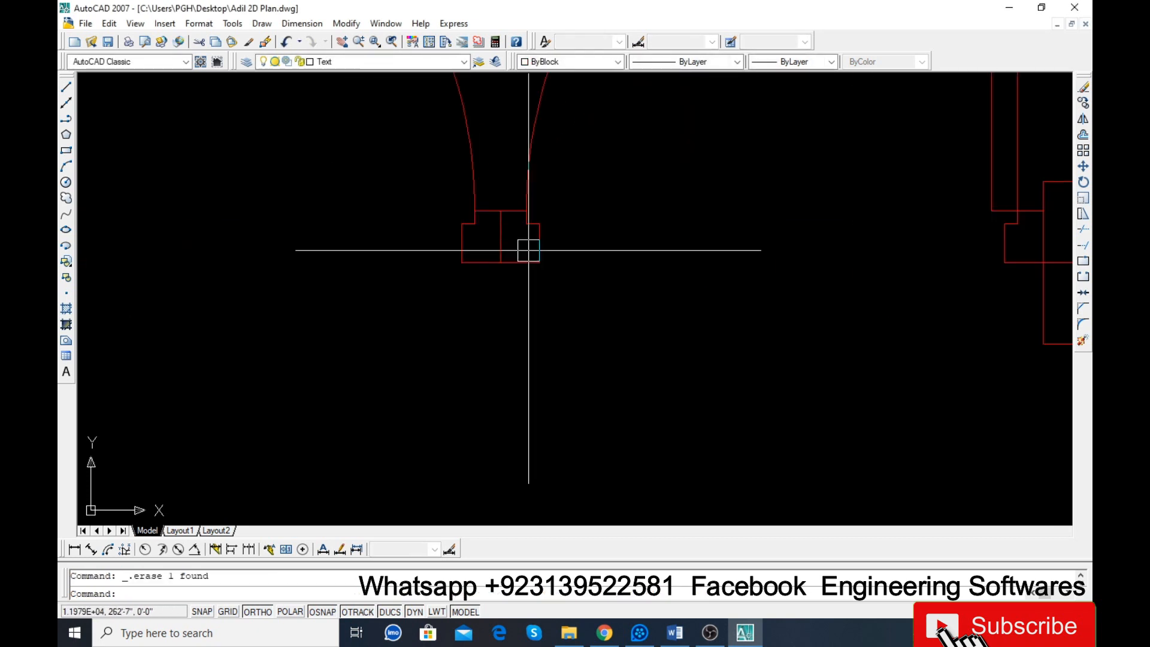
pyautogui.write('r')
pyautogui.press('Return')
pyautogui.press('Return')
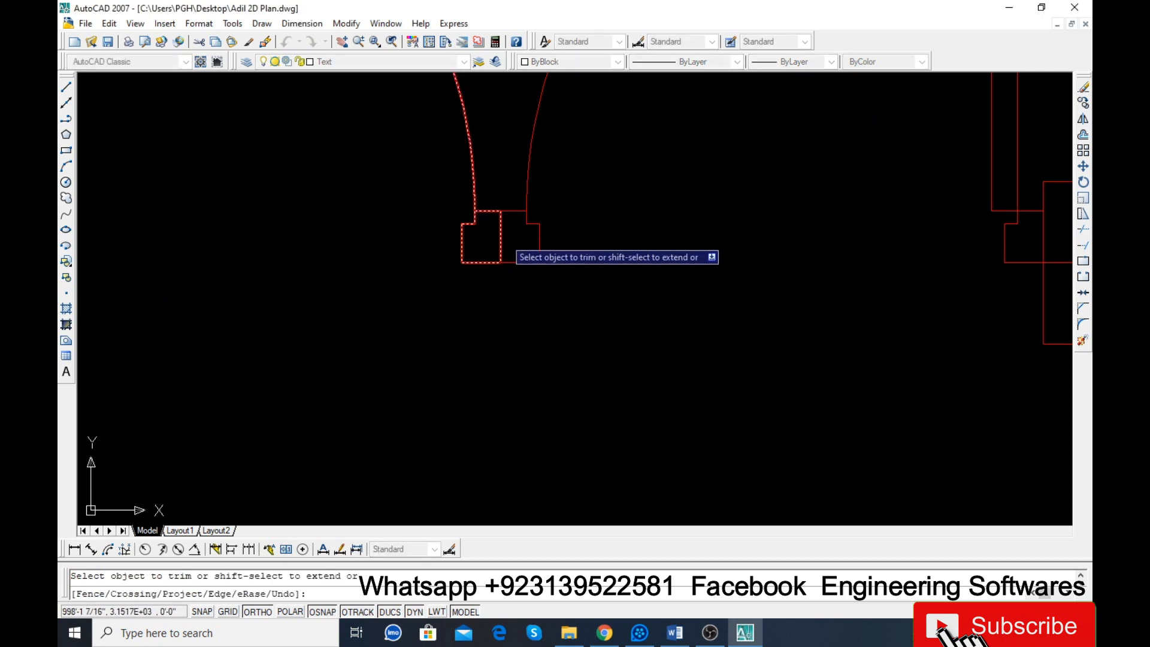
pyautogui.press('Escape')
# Move the two doors in the wall along the right side of the central hall 4.5 to the right.
pyautogui.scroll(-6, 569, 361)
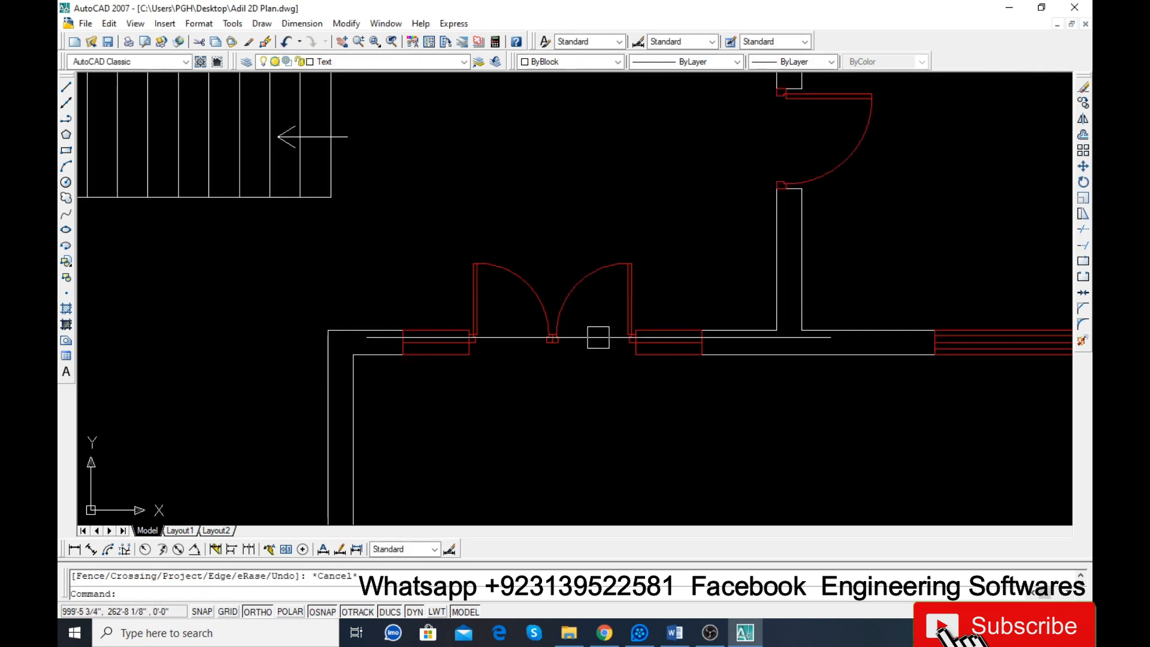
pyautogui.scroll(-2, 662, 406)
pyautogui.scroll(3, 778, 225)
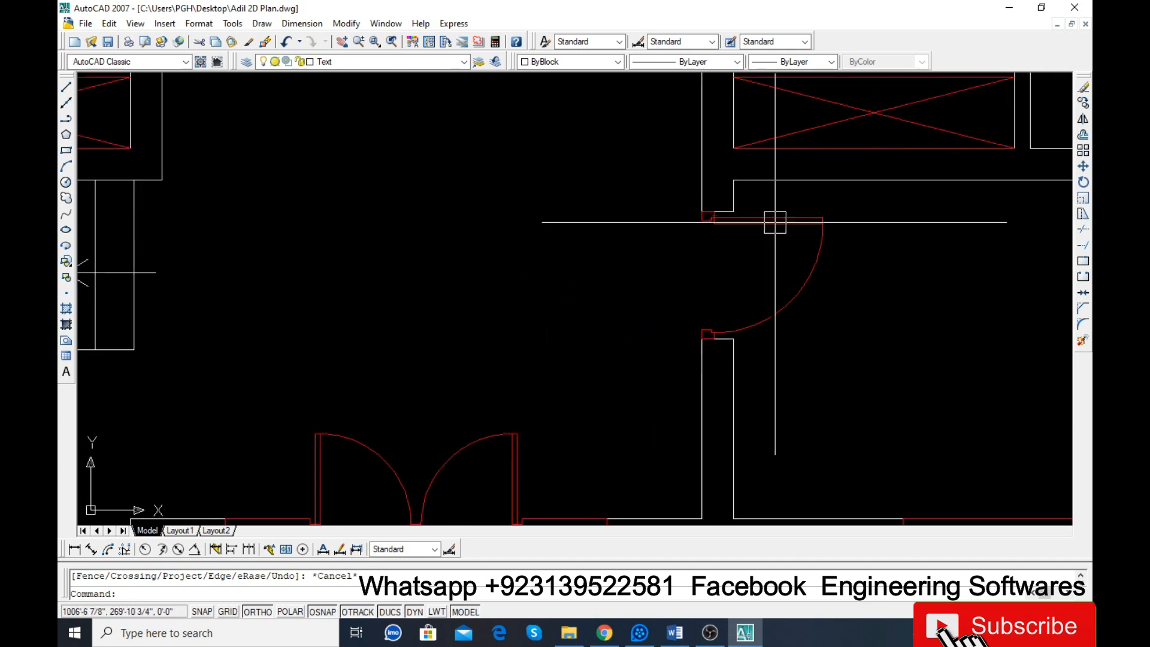
pyautogui.scroll(-3, 687, 288)
pyautogui.scroll(5, 701, 252)
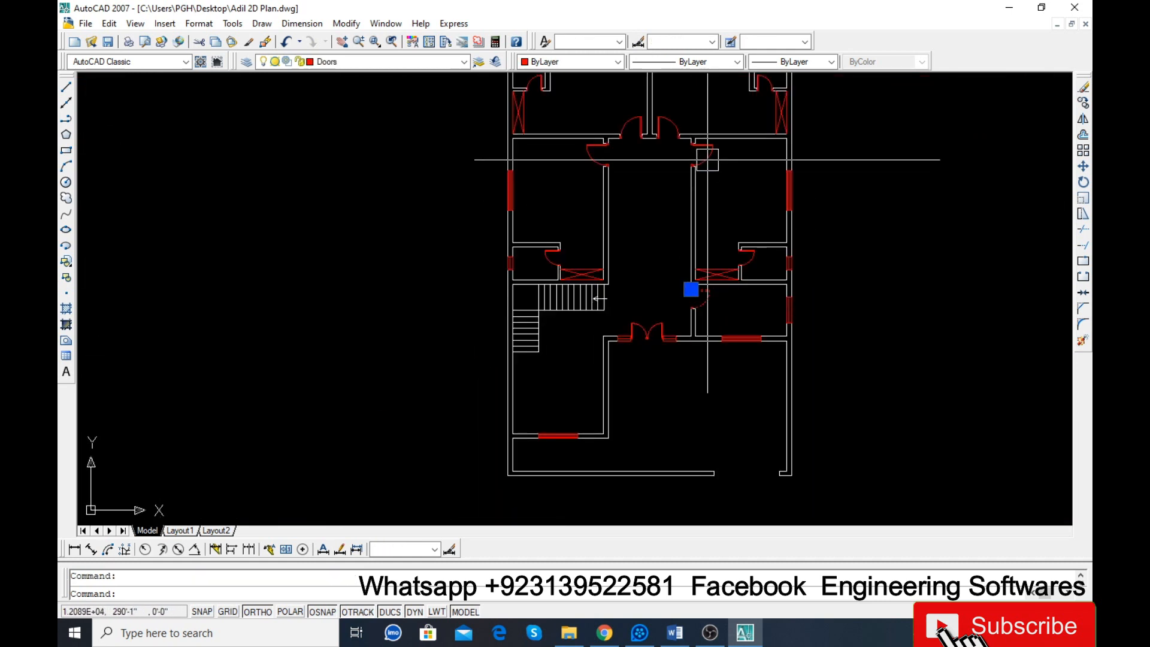
pyautogui.write('m')
pyautogui.press('space')
pyautogui.click(708, 214)
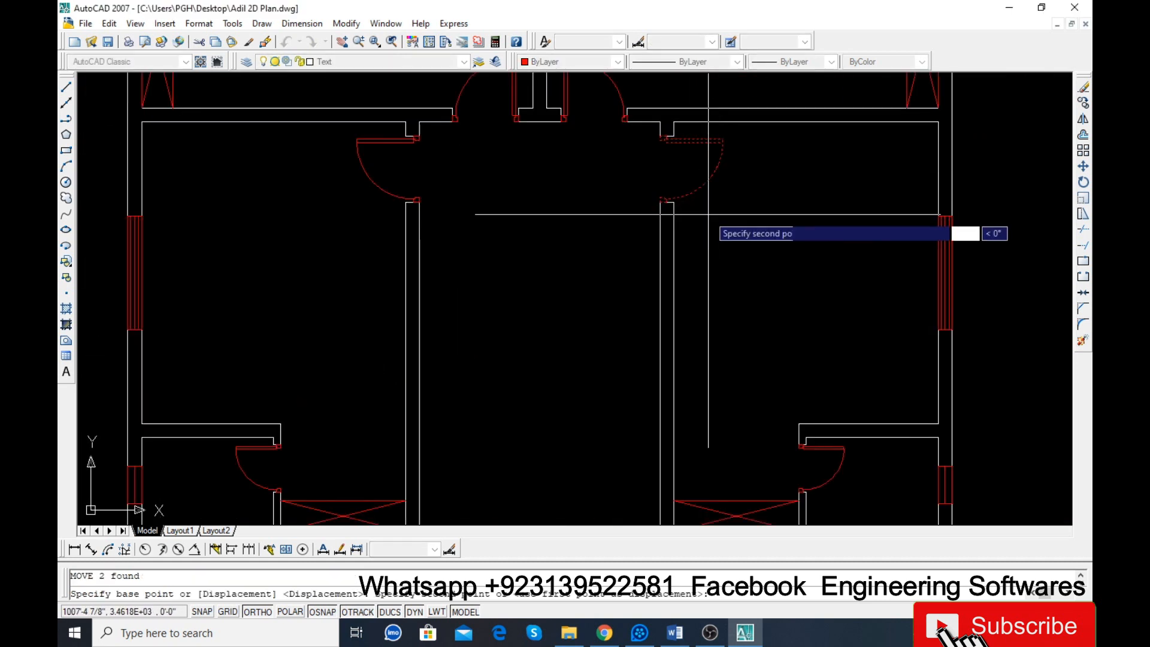
pyautogui.write('4.')
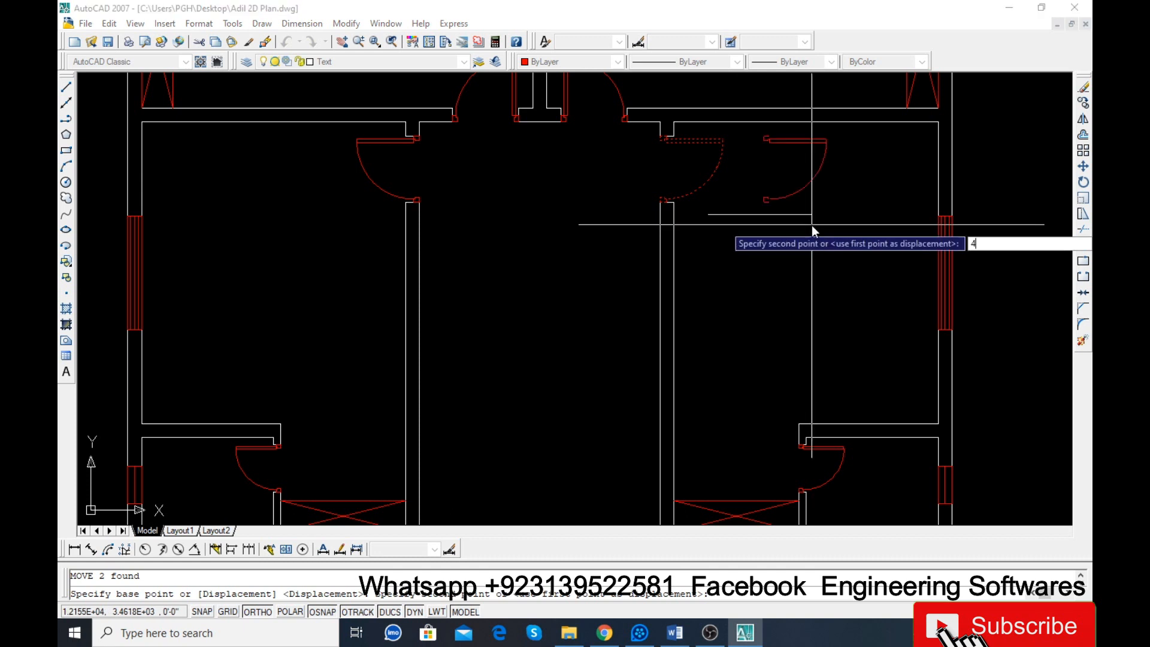
pyautogui.write('5')
pyautogui.press('Return')
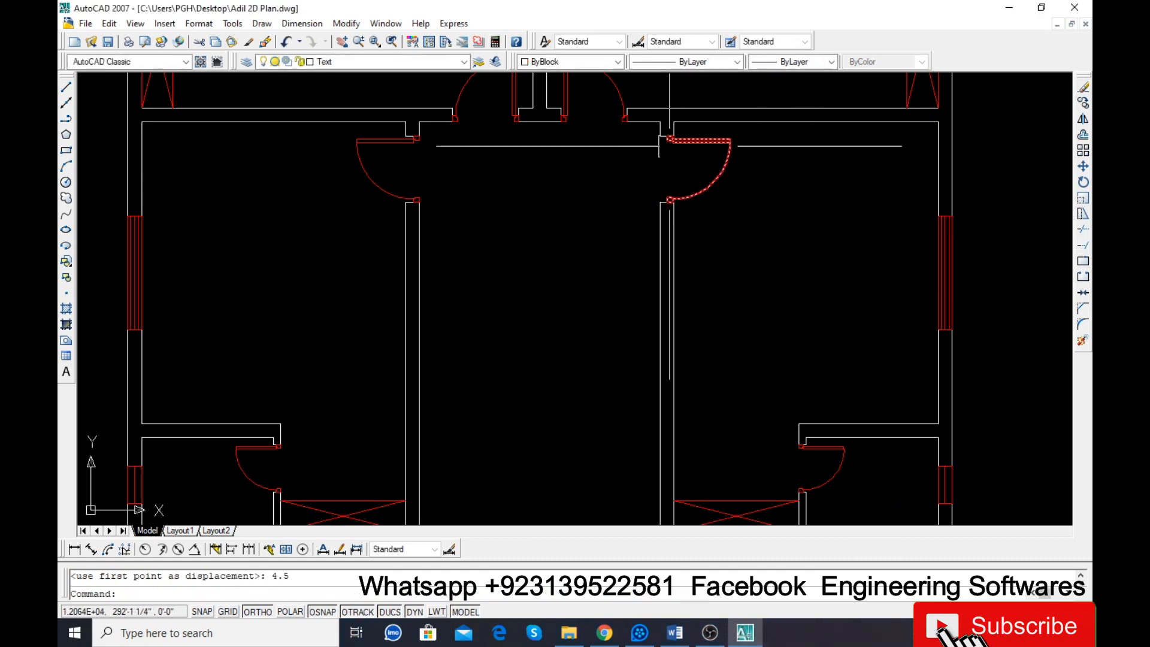
# Move the two bedroom doors on either side of the upper central wall 4.5 up.
pyautogui.scroll(5, 664, 145)
pyautogui.scroll(5, 656, 390)
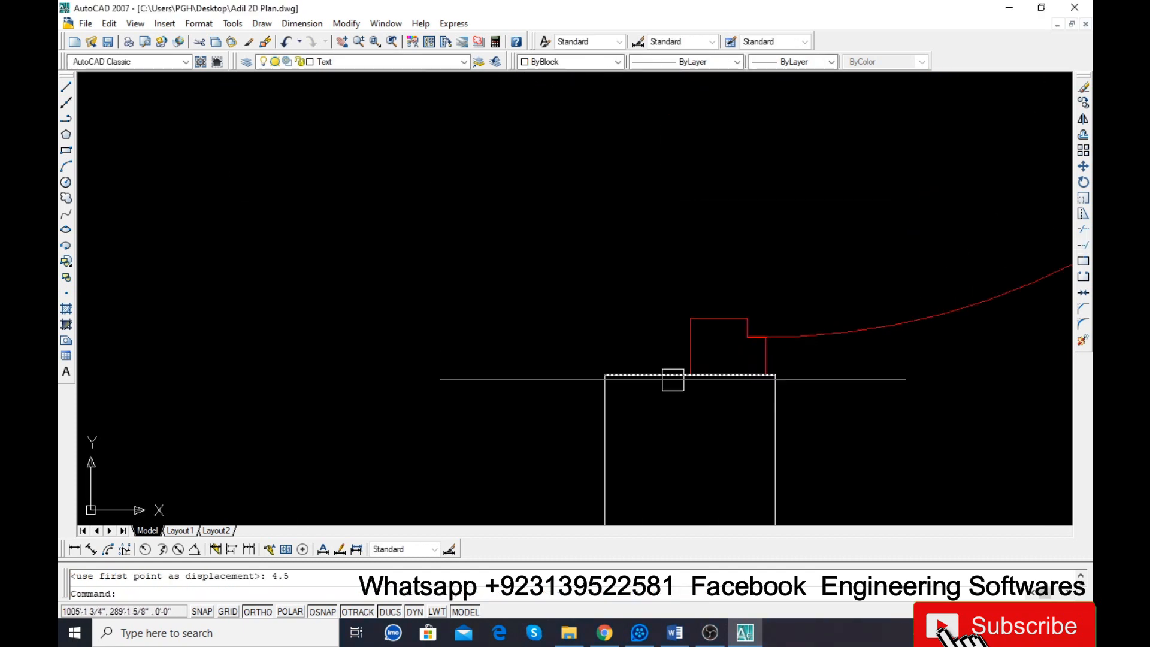
pyautogui.scroll(-6, 683, 402)
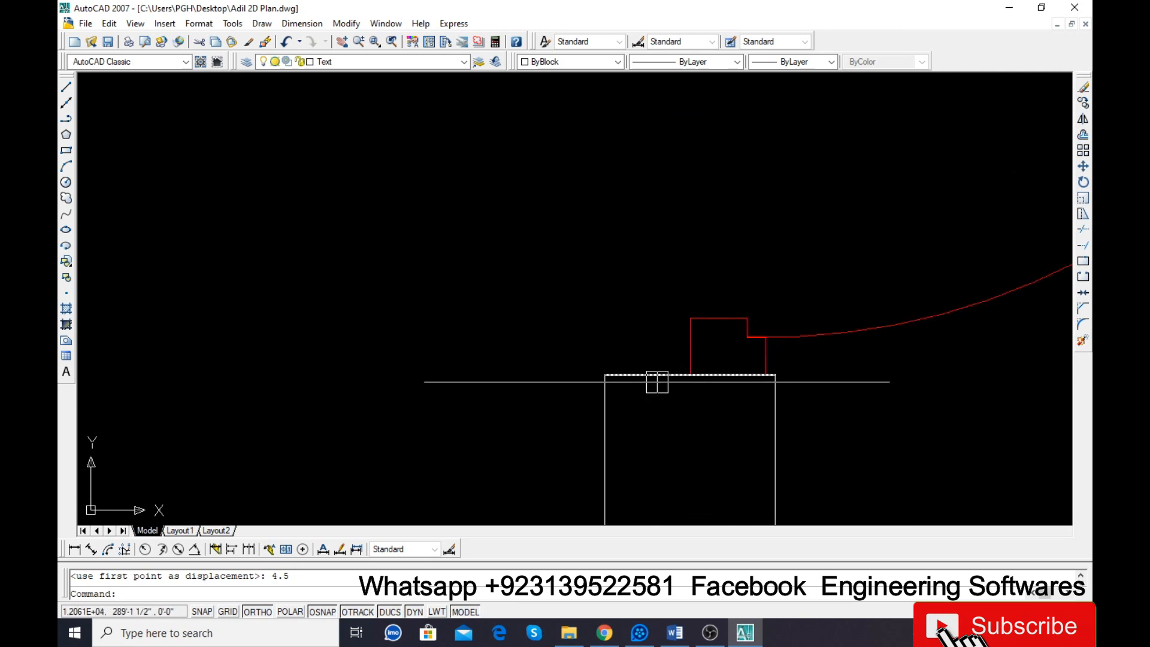
pyautogui.scroll(4, 579, 272)
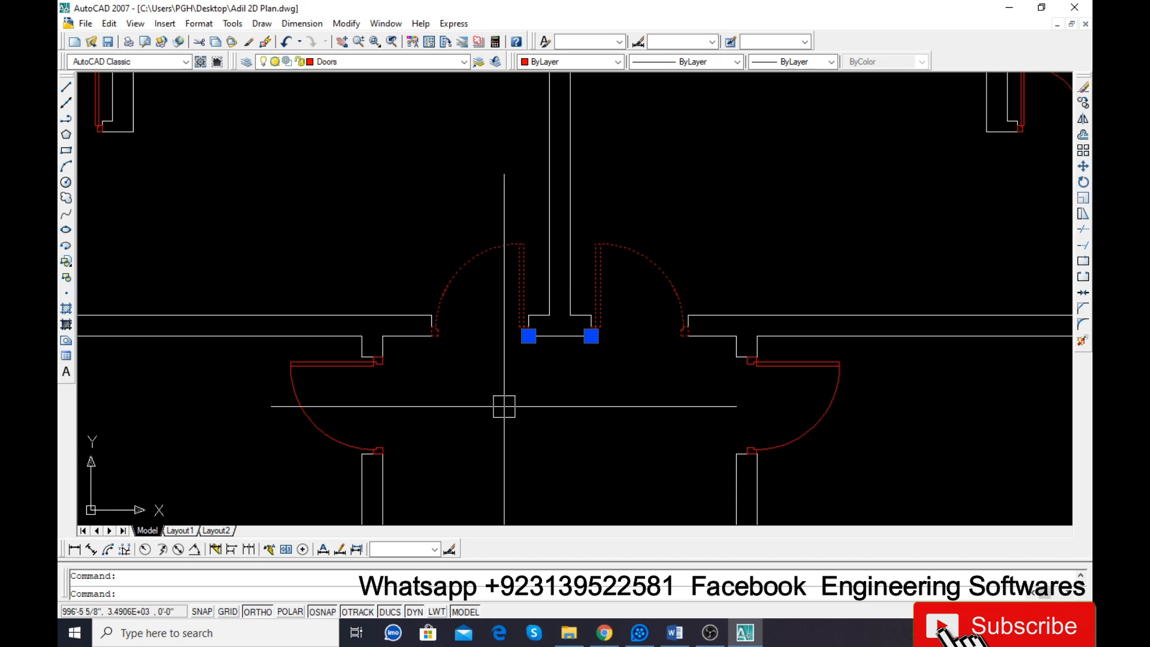
pyautogui.write('m')
pyautogui.press('Return')
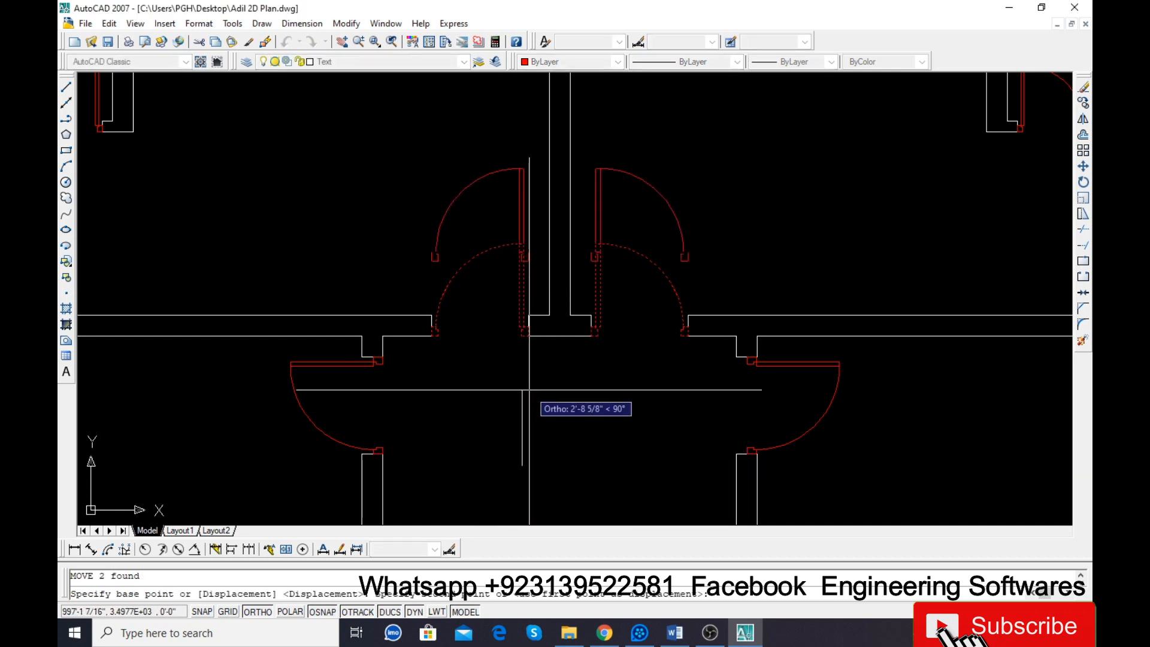
pyautogui.write('4.5')
pyautogui.press('Return')
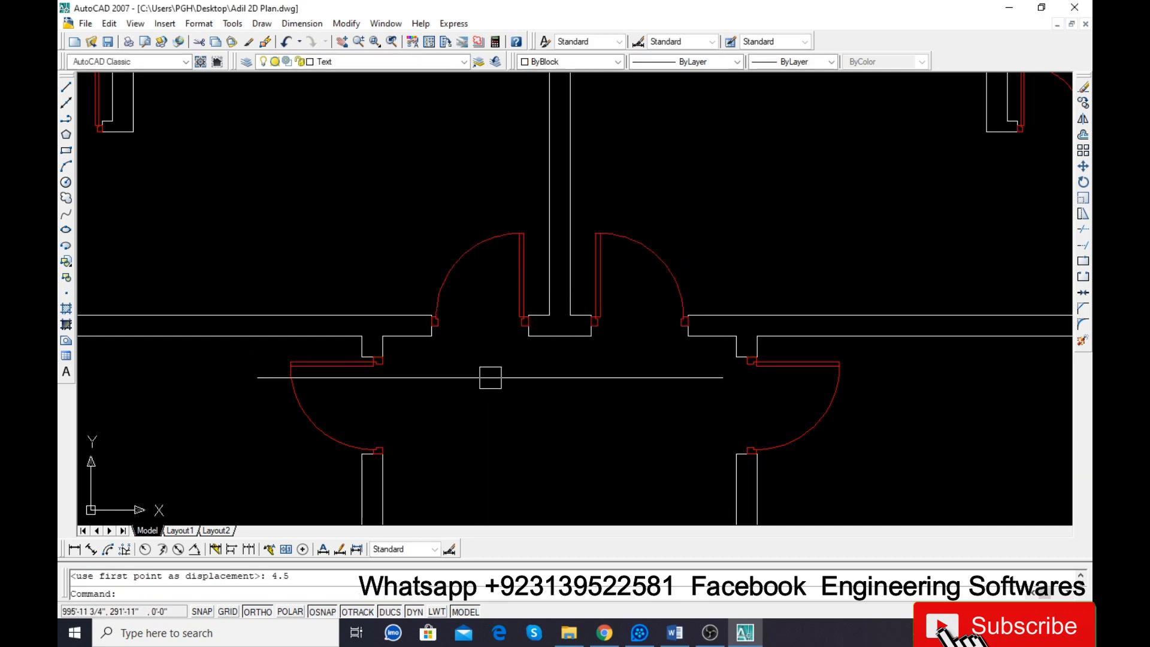
pyautogui.scroll(-3, 488, 374)
pyautogui.scroll(2, 398, 390)
pyautogui.click(378, 391)
pyautogui.scroll(-3, 379, 391)
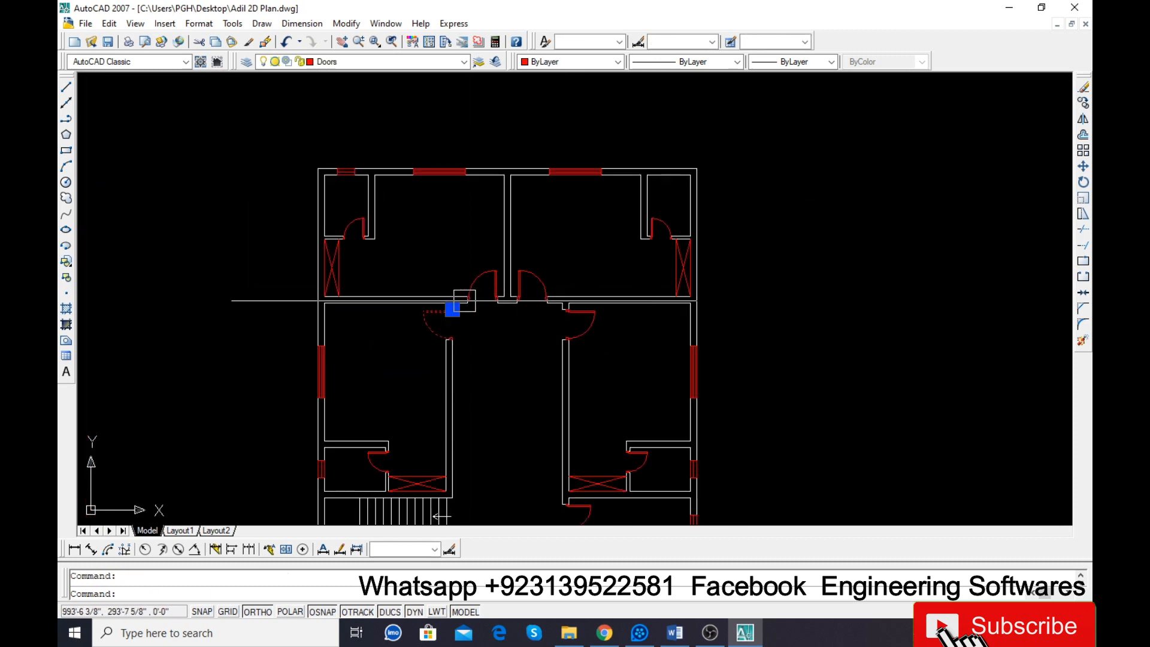
pyautogui.scroll(4, 419, 335)
pyautogui.write('m')
pyautogui.press('Return')
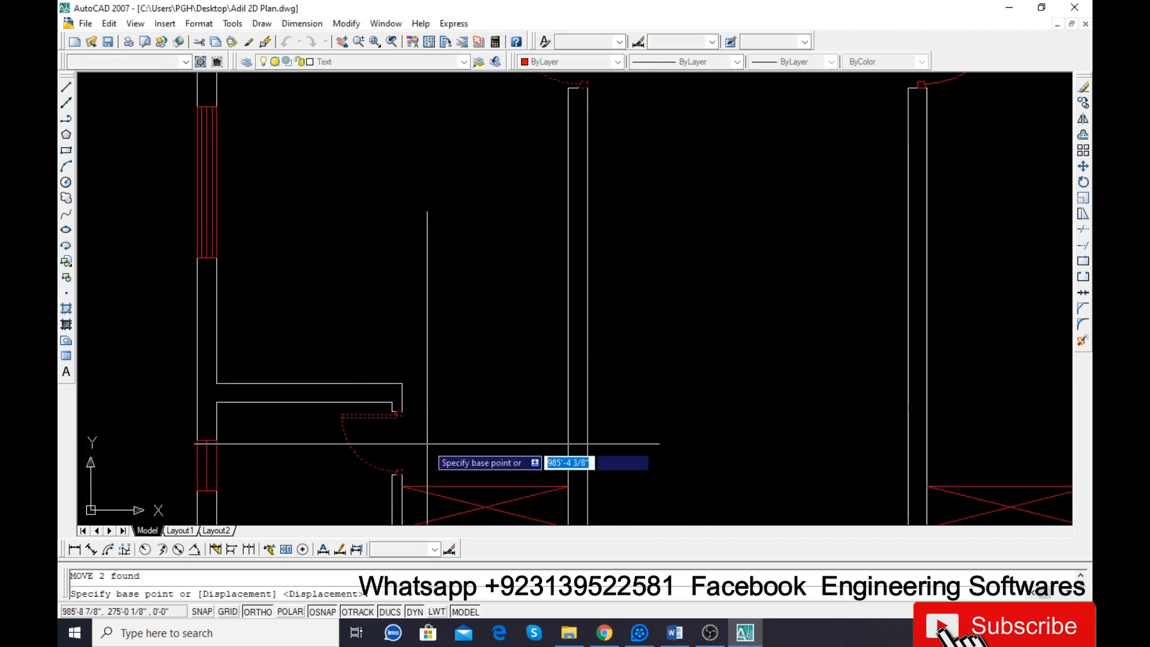
pyautogui.click(395, 416)
pyautogui.write('4')
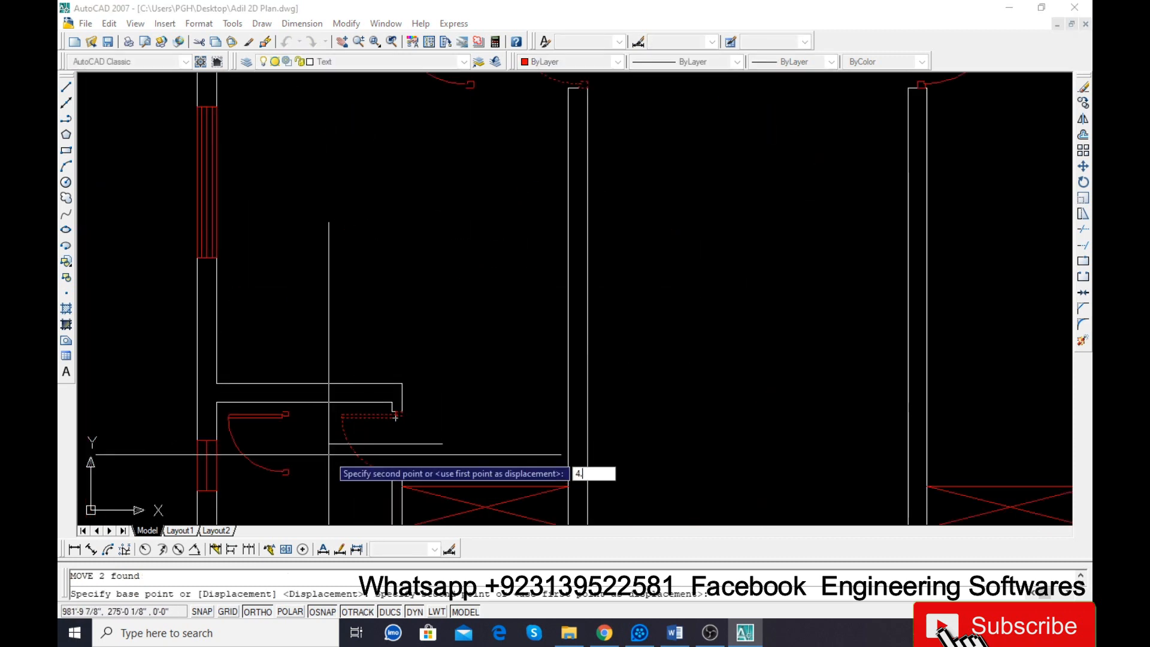
pyautogui.press('Escape')
# Move the lower-right bathroom door right until its lower jamb corner meets the bathroom-side corner of the wall end.
pyautogui.scroll(-5, 302, 427)
pyautogui.scroll(5, 511, 430)
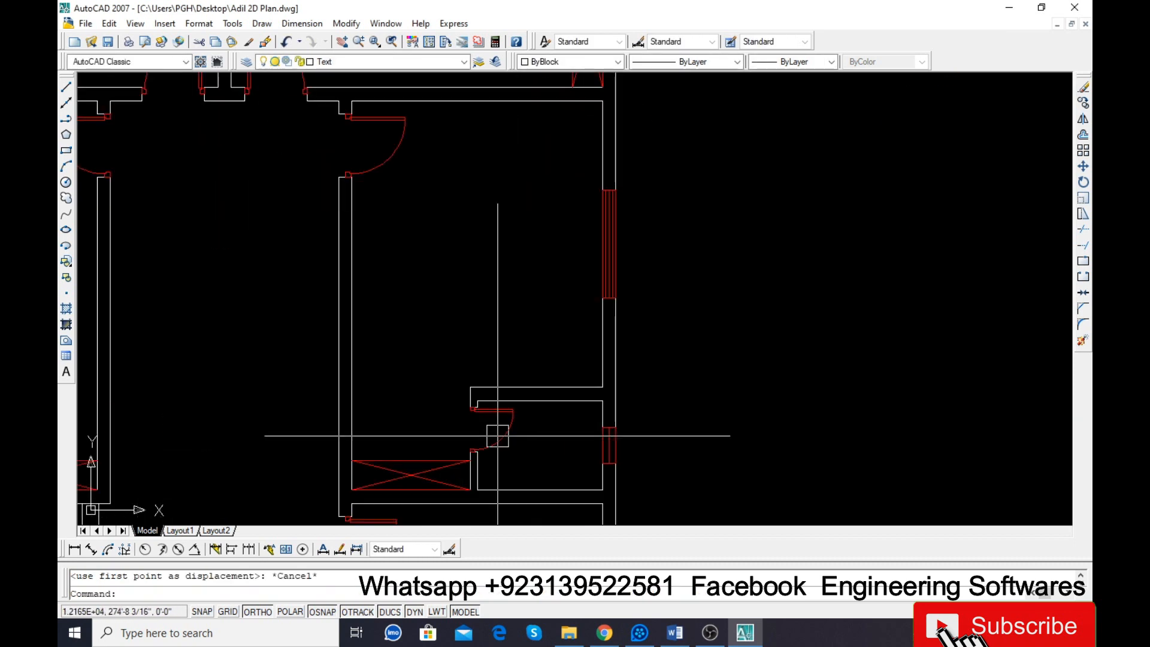
pyautogui.scroll(8, 486, 462)
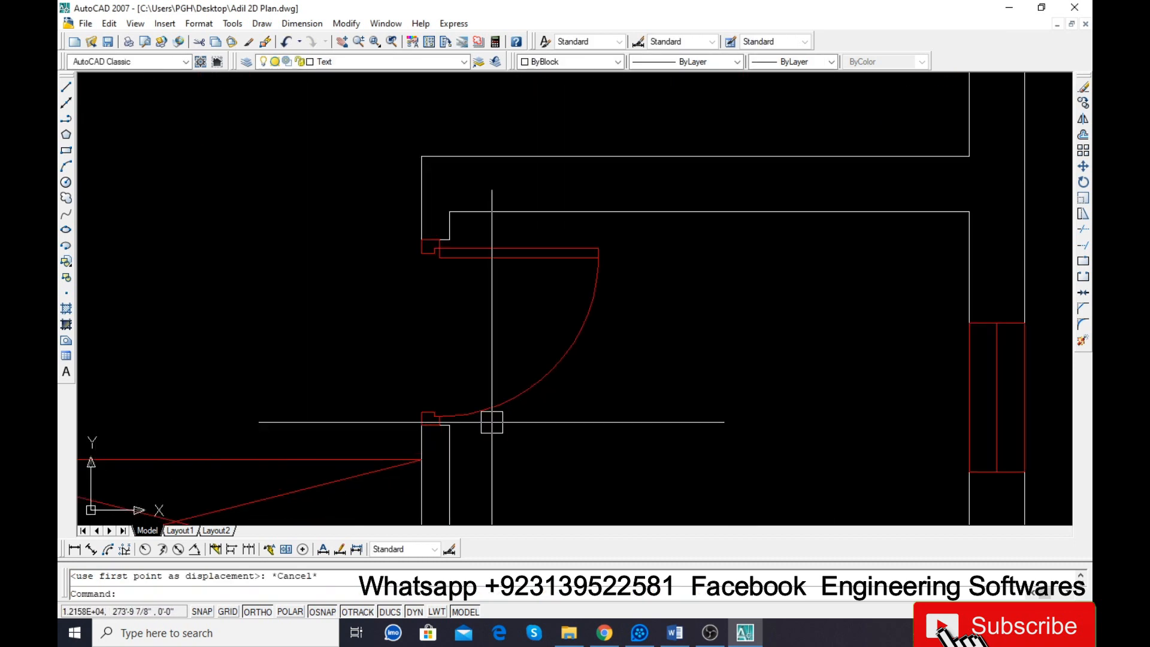
pyautogui.click(496, 416)
pyautogui.write('m')
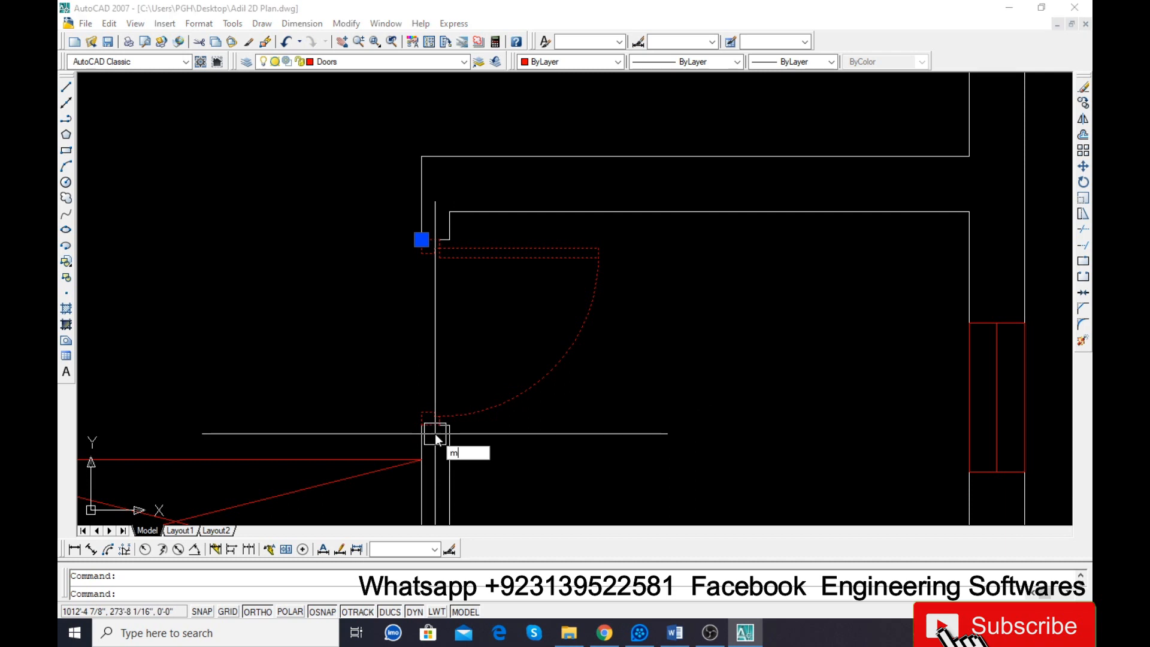
pyautogui.press('Return')
pyautogui.scroll(3, 436, 443)
pyautogui.click(449, 403)
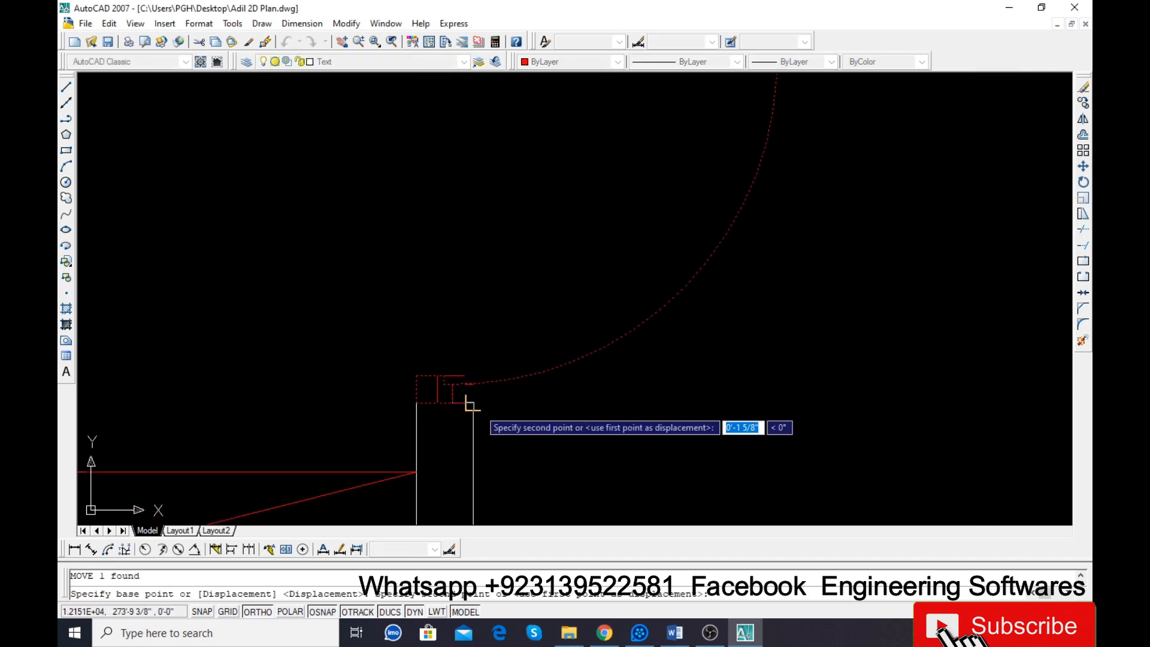
pyautogui.click(470, 403)
# Move the lower-left bathroom door left, taking its outer lower jamb corner to the midpoint of the wall end.
pyautogui.scroll(-5, 575, 443)
pyautogui.scroll(6, 262, 443)
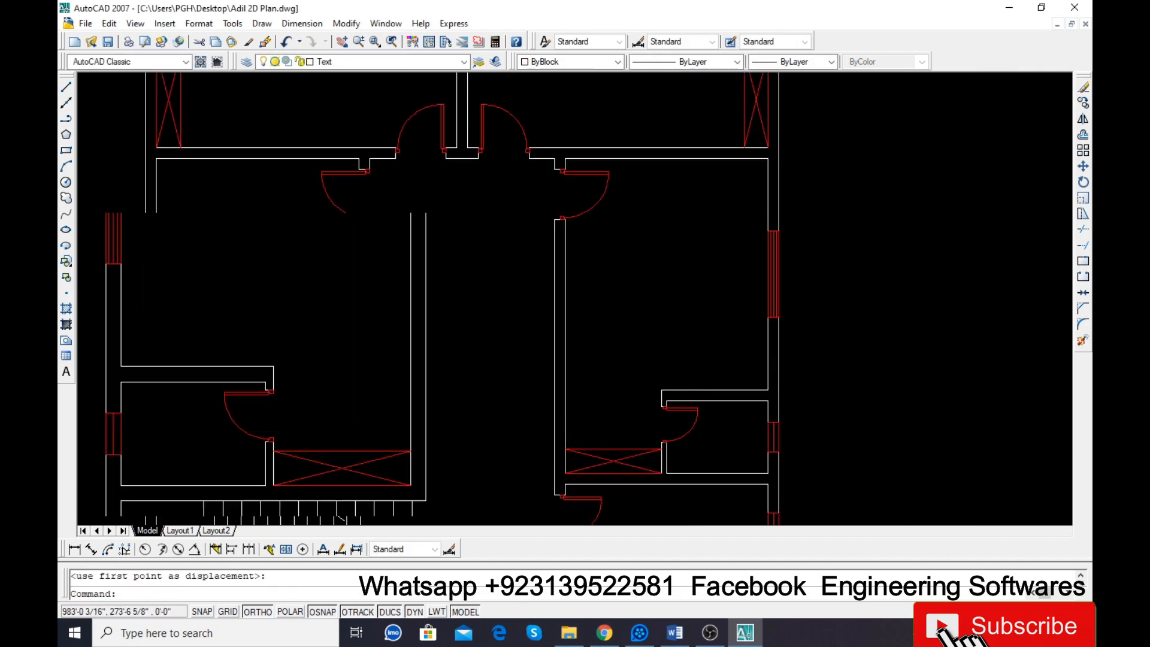
pyautogui.press('Return')
pyautogui.click(307, 446)
pyautogui.press('Return')
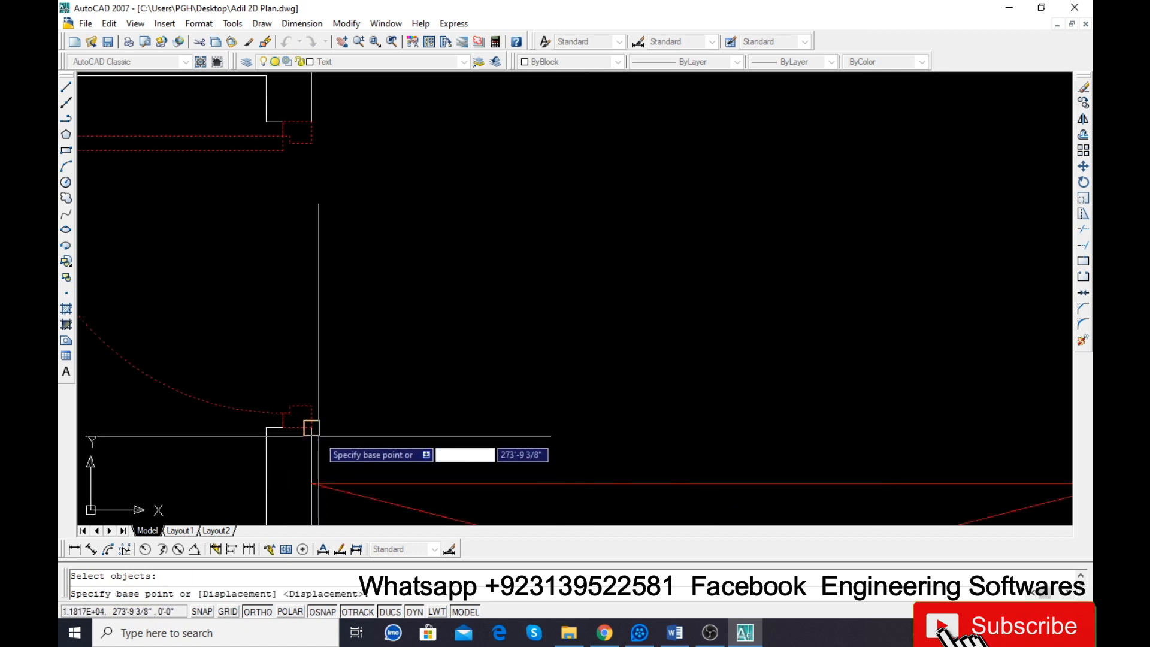
pyautogui.click(311, 427)
pyautogui.click(289, 427)
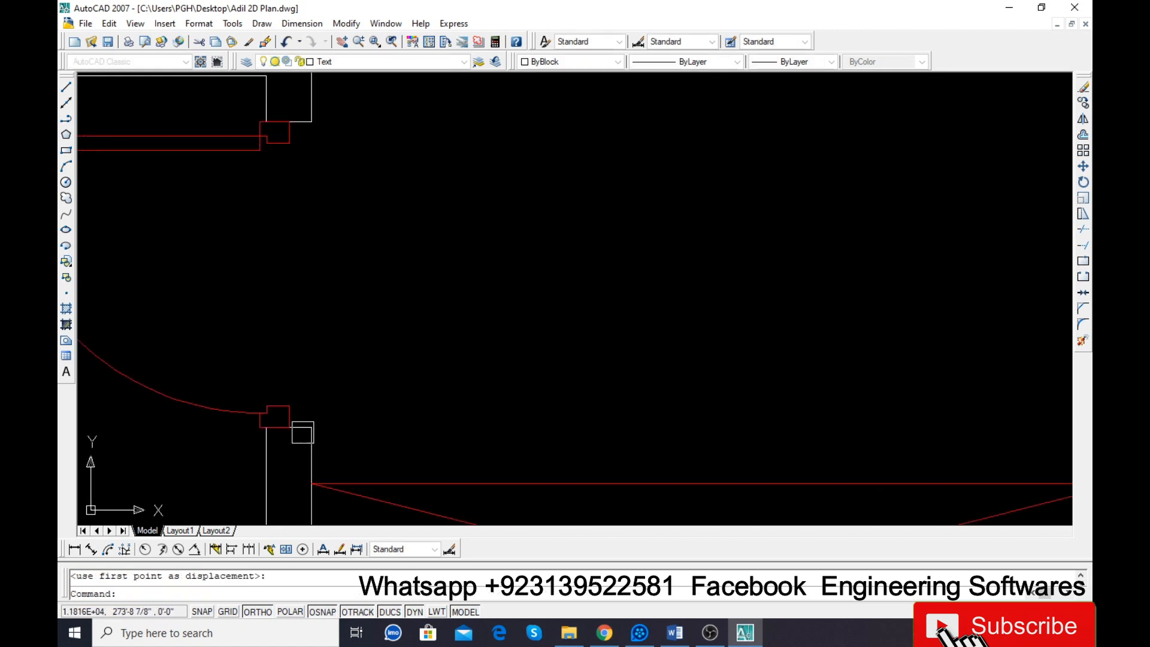
# Move the lower-left bathroom door horizontally so its lower jamb corner meets the bathroom-side corner of the wall end.
pyautogui.press('Return')
pyautogui.click(252, 432)
pyautogui.press('Return')
pyautogui.scroll(3, 253, 433)
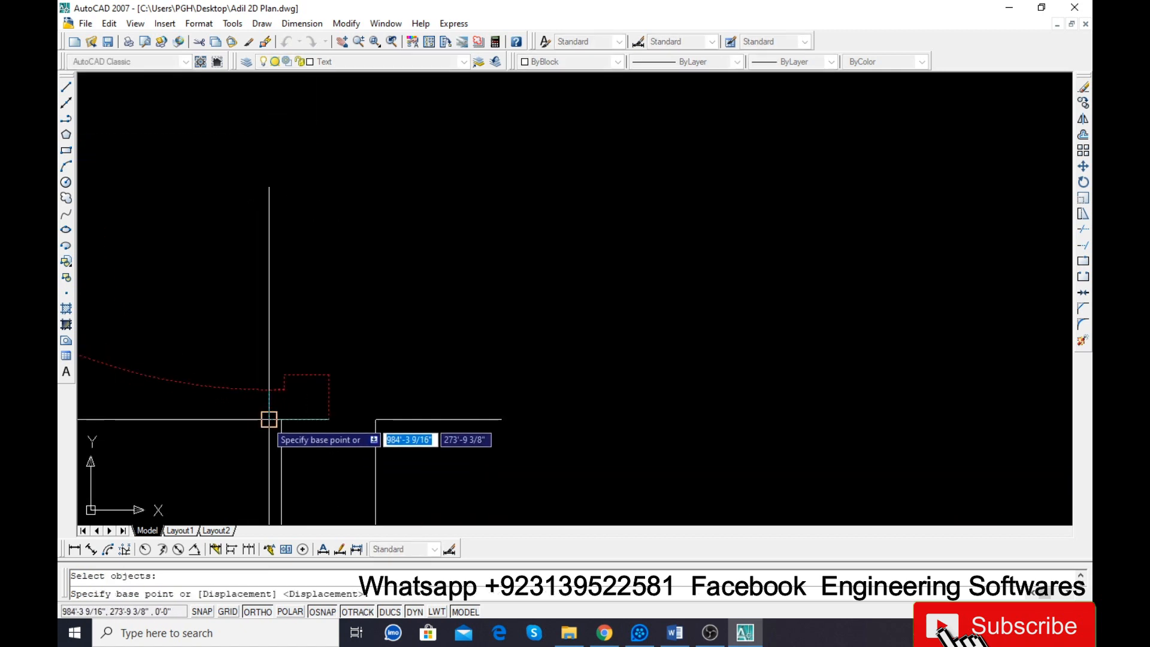
pyautogui.click(269, 419)
pyautogui.click(282, 419)
# Move the upper-left bathroom door up until its jamb corner meets the bathroom-side corner of the wall opening.
pyautogui.scroll(-8, 313, 432)
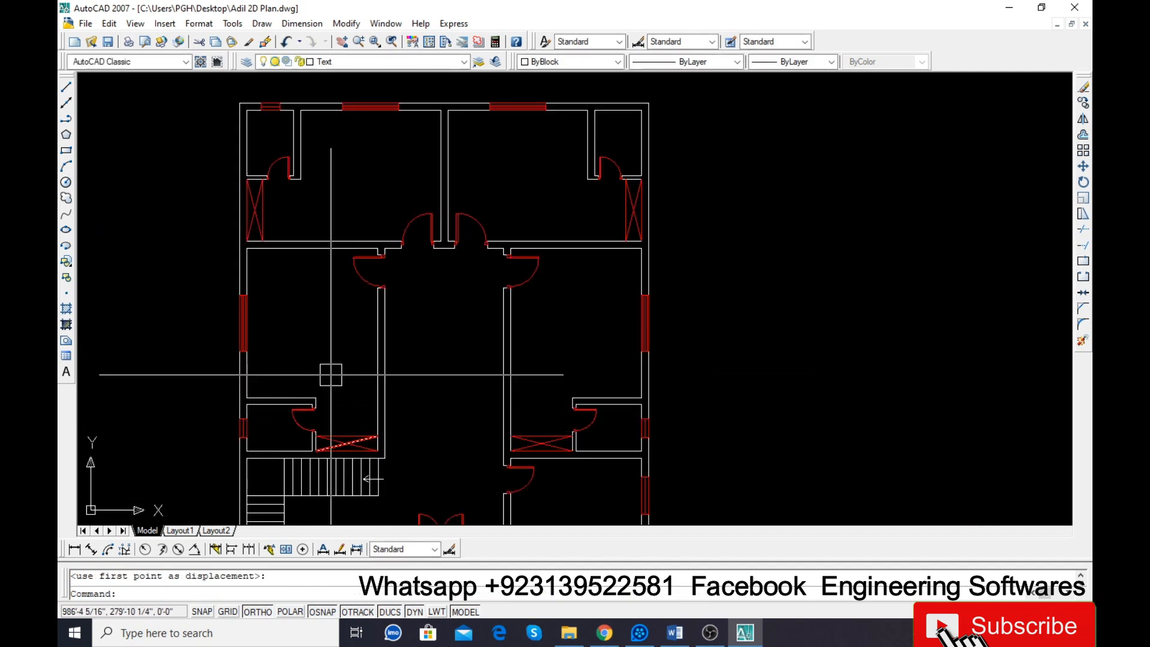
pyautogui.scroll(6, 290, 169)
pyautogui.press('Return')
pyautogui.click(284, 233)
pyautogui.press('Return')
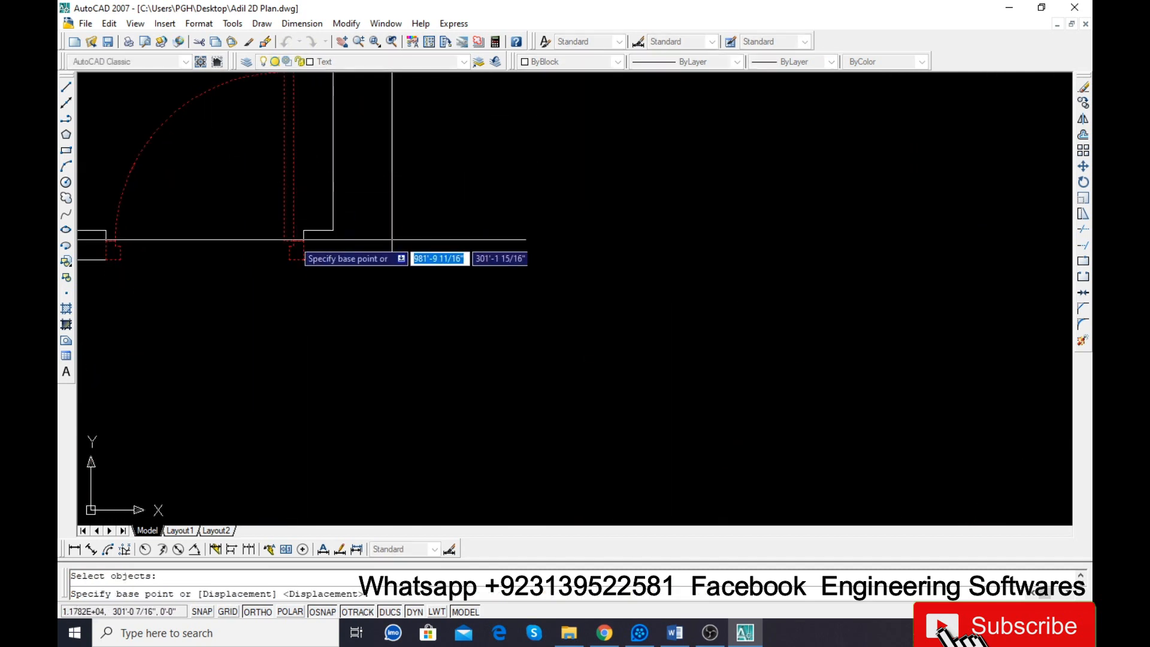
pyautogui.scroll(3, 296, 243)
pyautogui.click(317, 204)
# Move the upper-right bathroom door up until its jamb corner meets the bathroom-side corner of the wall opening.
pyautogui.scroll(-6, 290, 275)
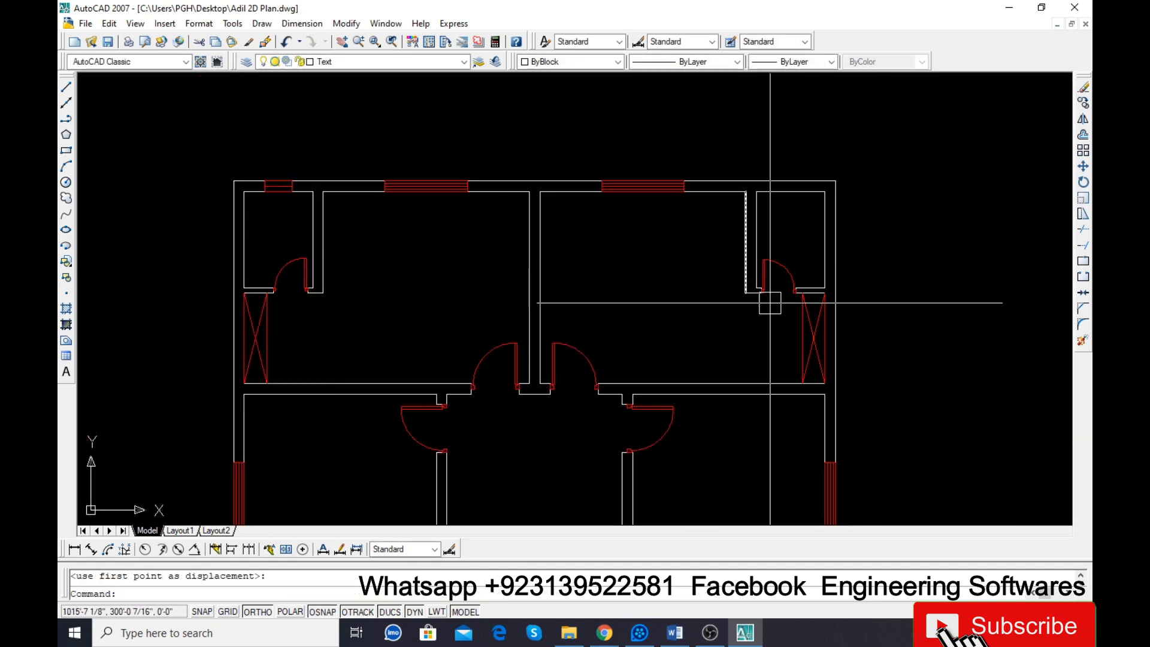
pyautogui.scroll(4, 769, 302)
pyautogui.press('Return')
pyautogui.click(730, 258)
pyautogui.scroll(4, 733, 269)
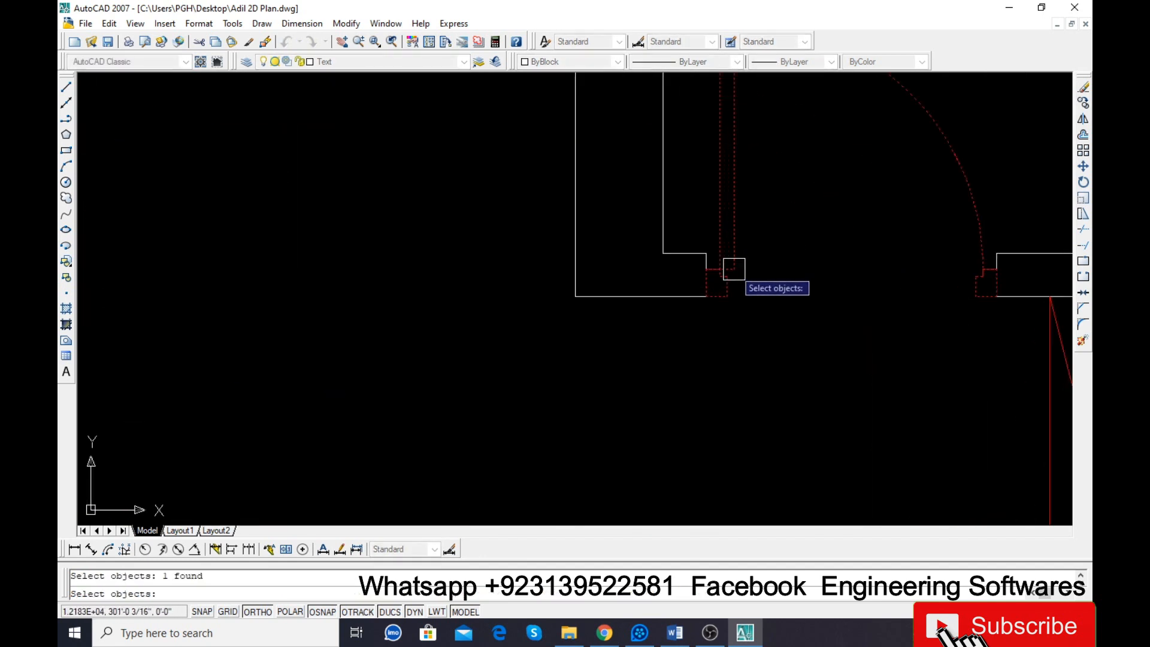
pyautogui.press('Return')
pyautogui.click(707, 269)
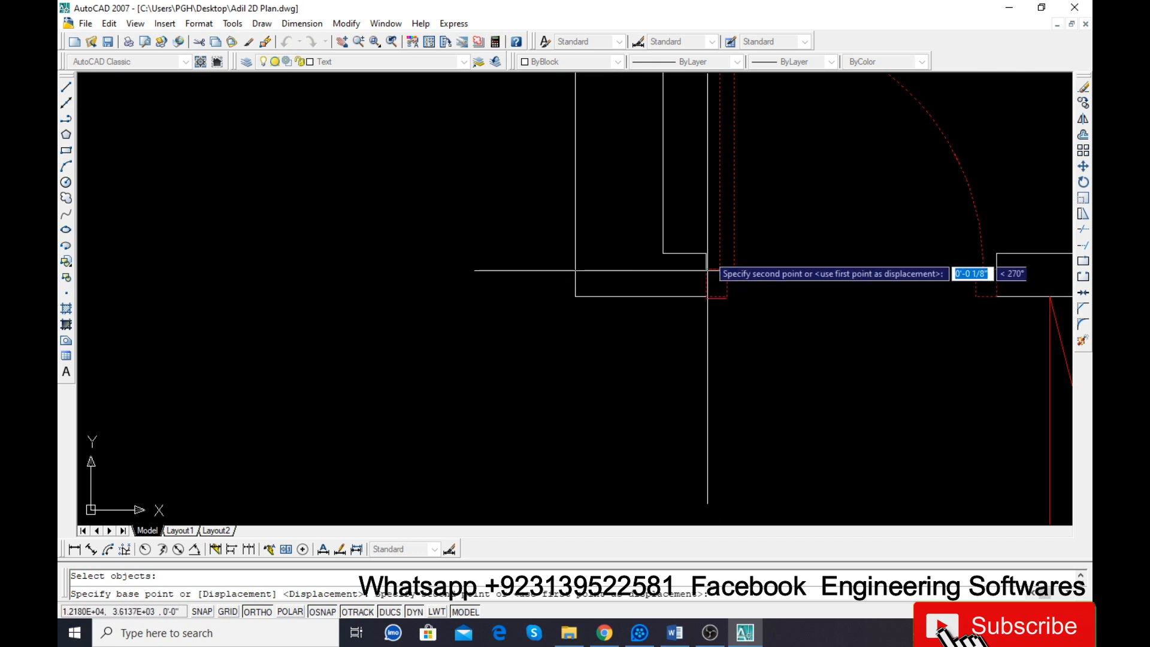
pyautogui.click(708, 253)
pyautogui.scroll(-6, 708, 253)
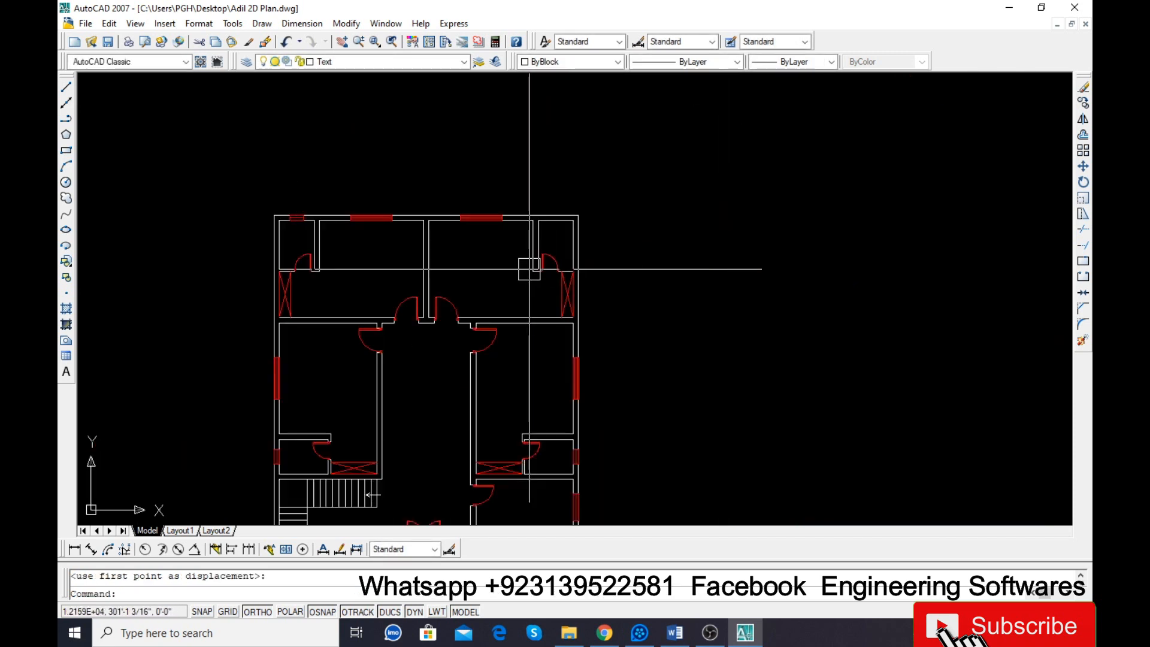
pyautogui.scroll(4, 422, 354)
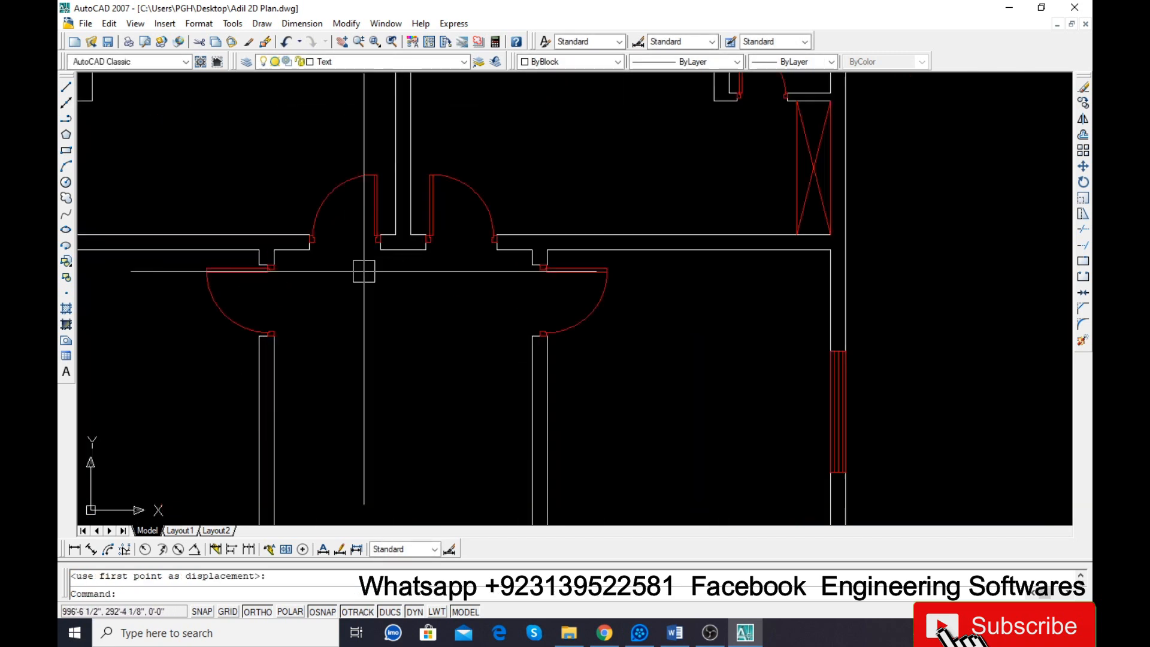
# Move the door on the left side of the corridor, below the upper-left room, 4.5 units to the left.
pyautogui.scroll(3, 253, 311)
pyautogui.press('Return')
pyautogui.click(214, 320)
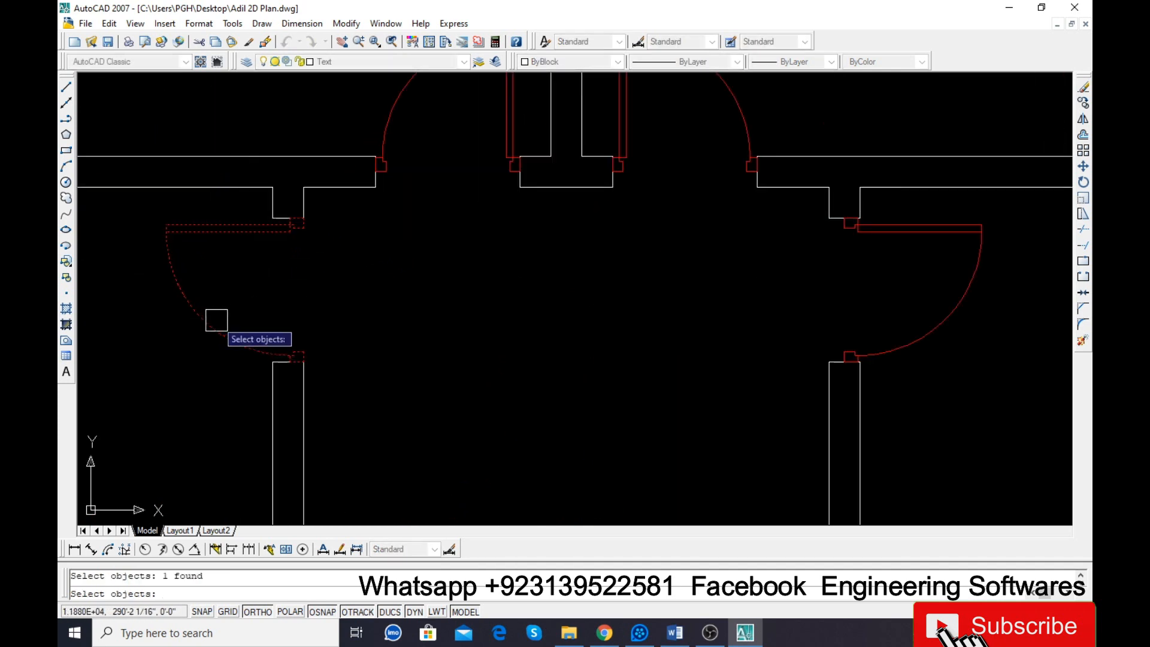
pyautogui.press('Return')
pyautogui.click(449, 329)
pyautogui.write('4')
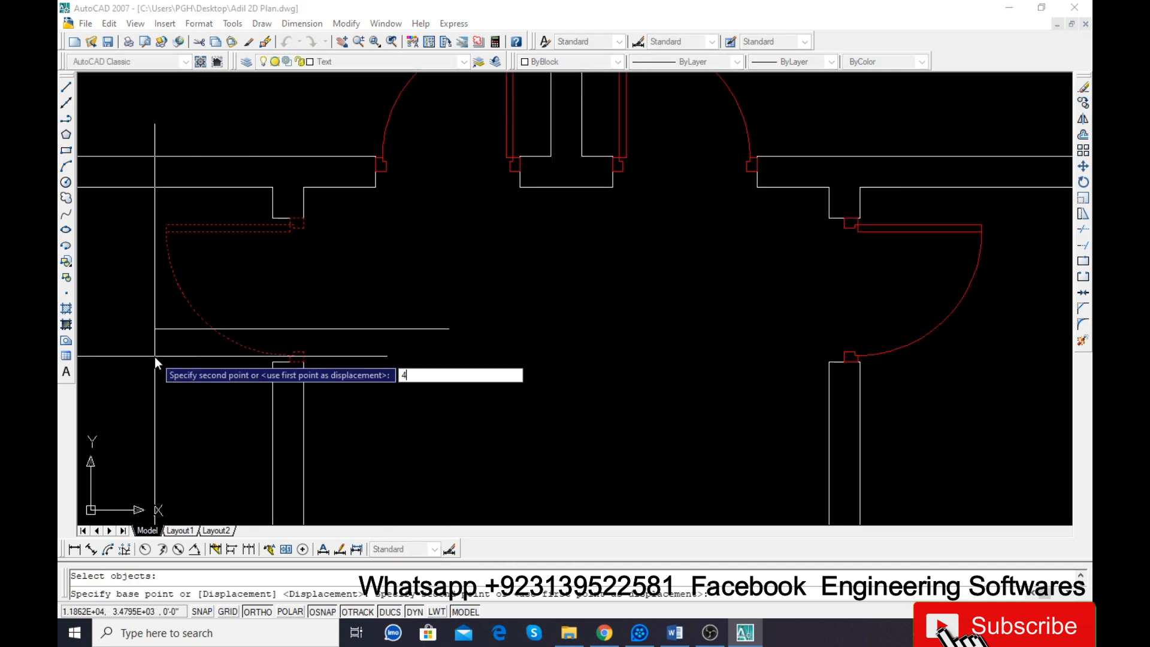
pyautogui.write('.5')
pyautogui.press('Return')
pyautogui.scroll(-6, 527, 240)
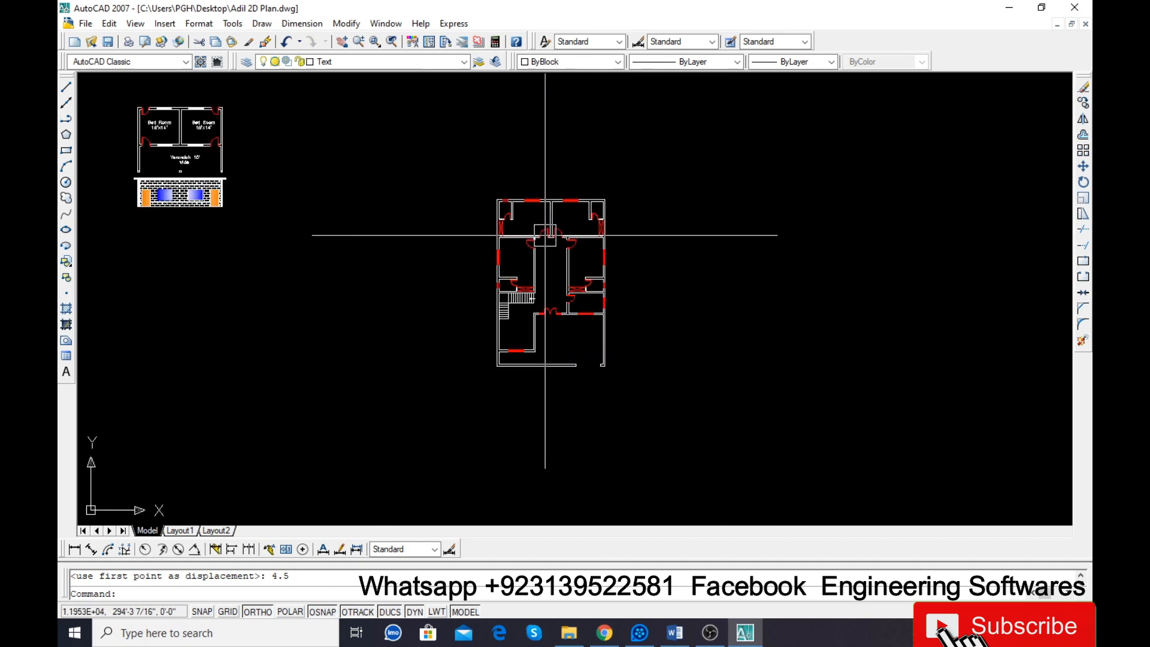
# Offset the left wall end of the gate opening in the front boundary wall by 5' into the opening.
pyautogui.scroll(-2, 403, 300)
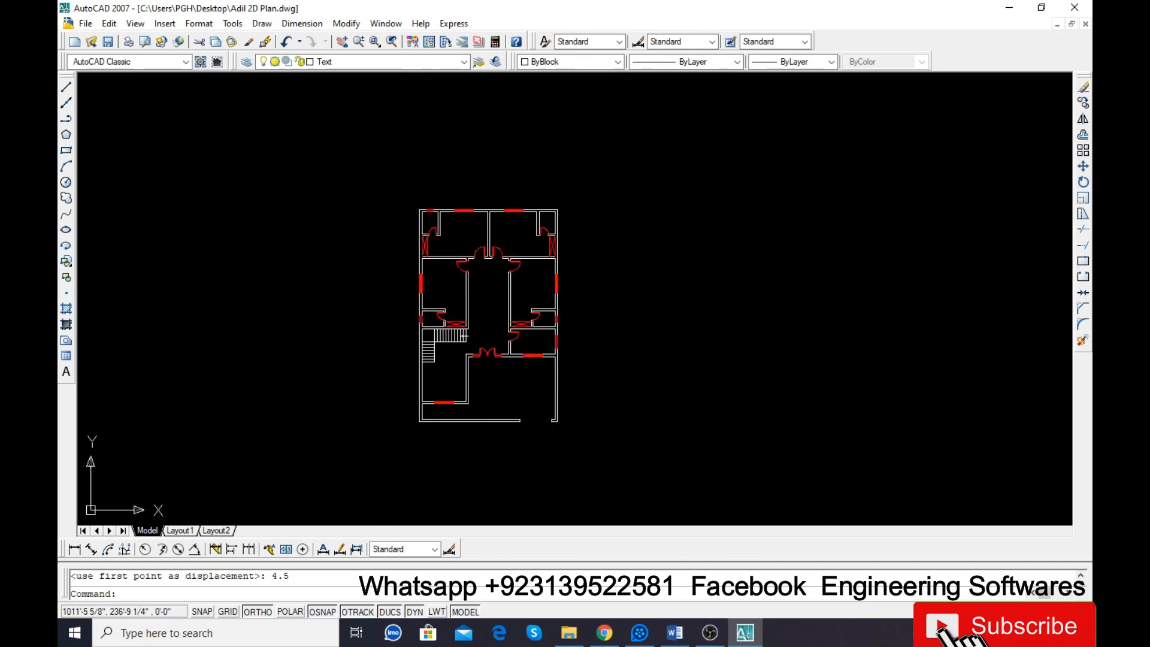
pyautogui.scroll(6, 512, 450)
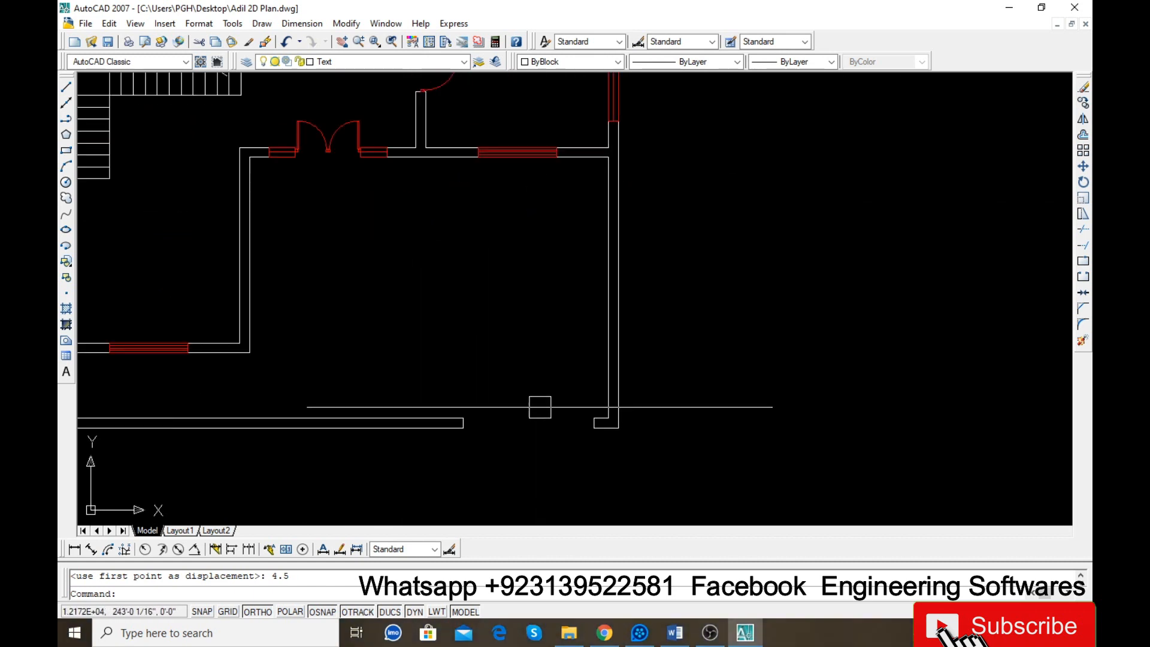
pyautogui.write('o')
pyautogui.press('Return')
pyautogui.write("5'")
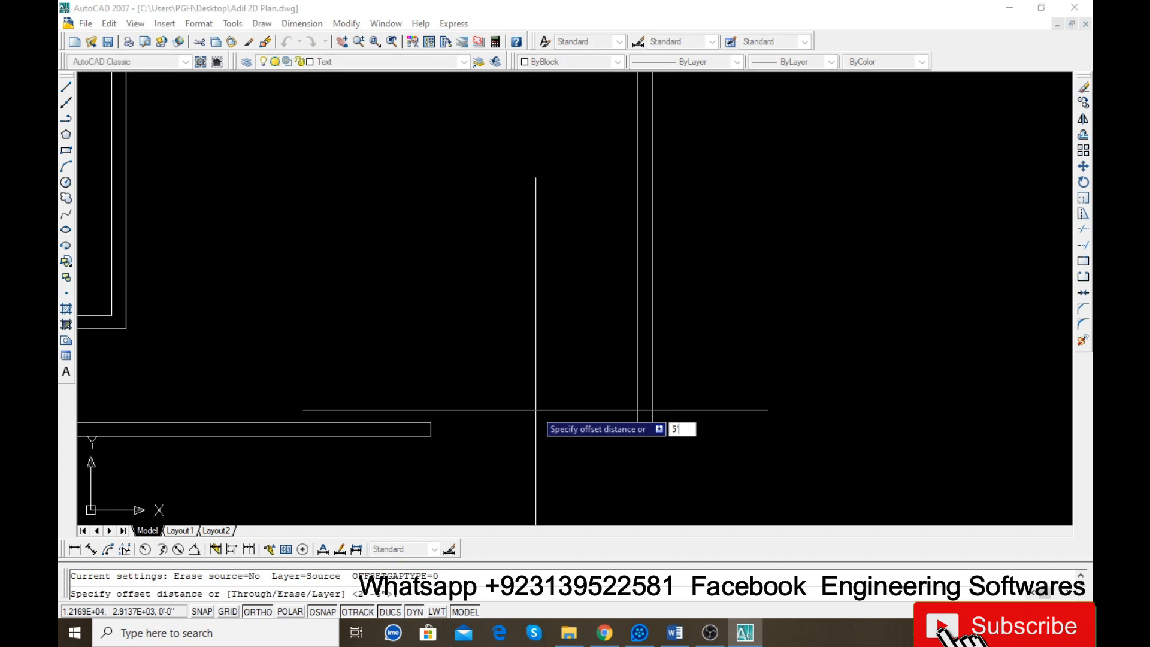
pyautogui.press('Return')
pyautogui.click(430, 430)
pyautogui.click(472, 432)
pyautogui.press('Escape')
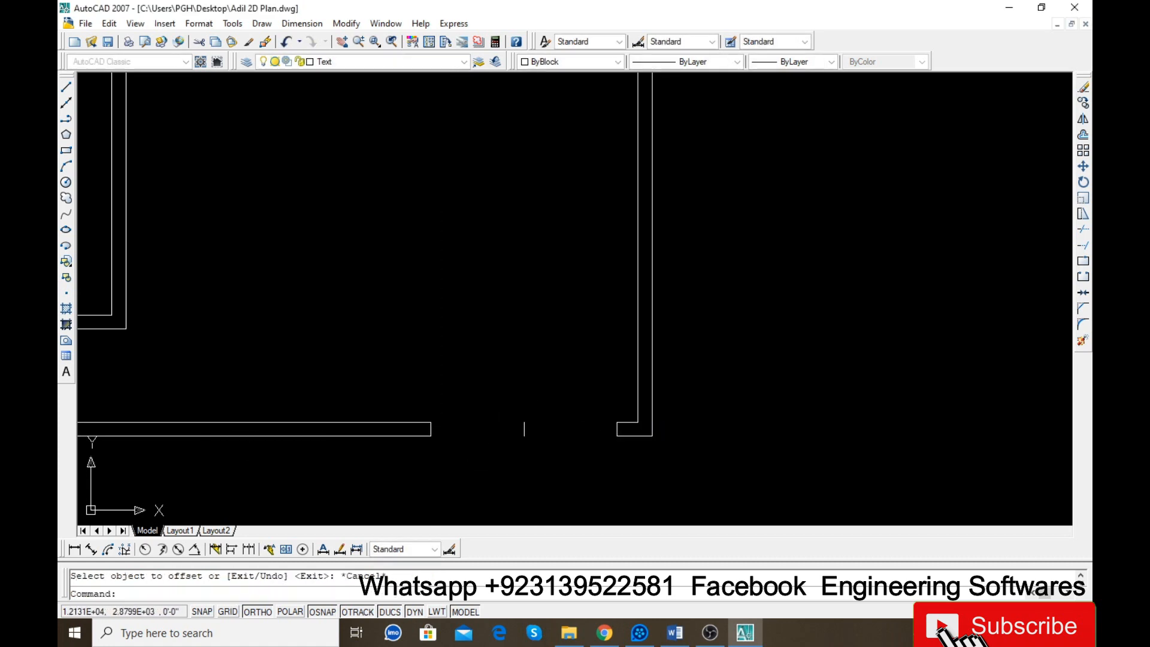
# Copy the double entrance door from the meeting point of its leaves to the upper end of the gate opening's centre line.
pyautogui.scroll(-4, 483, 459)
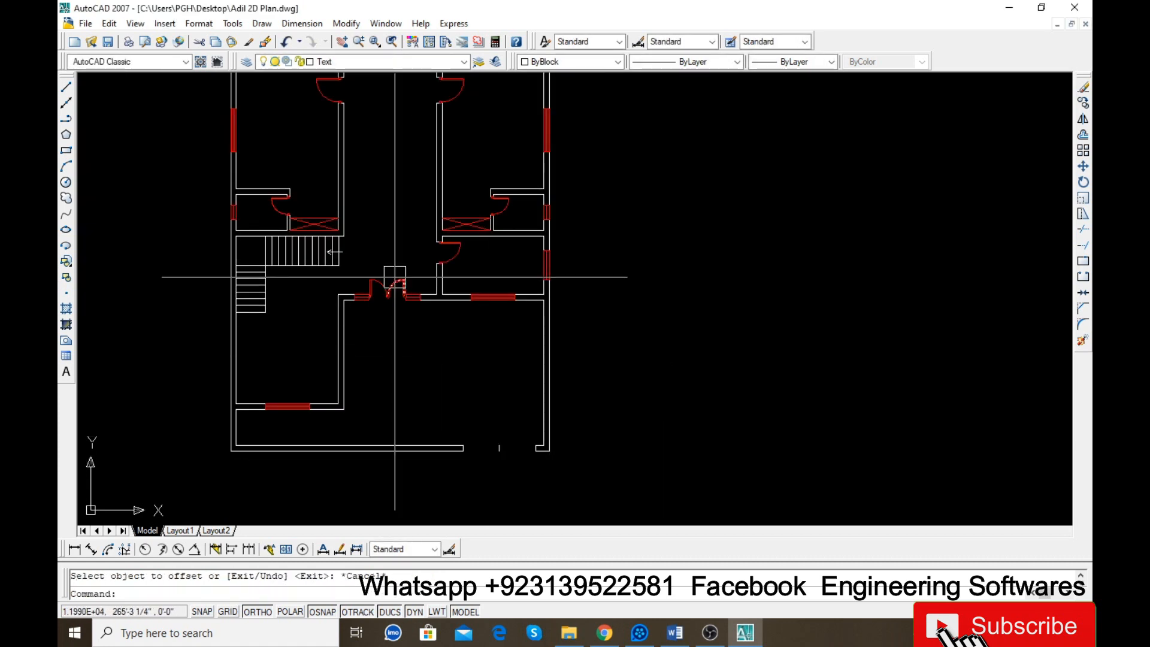
pyautogui.scroll(3, 394, 277)
pyautogui.click(395, 290)
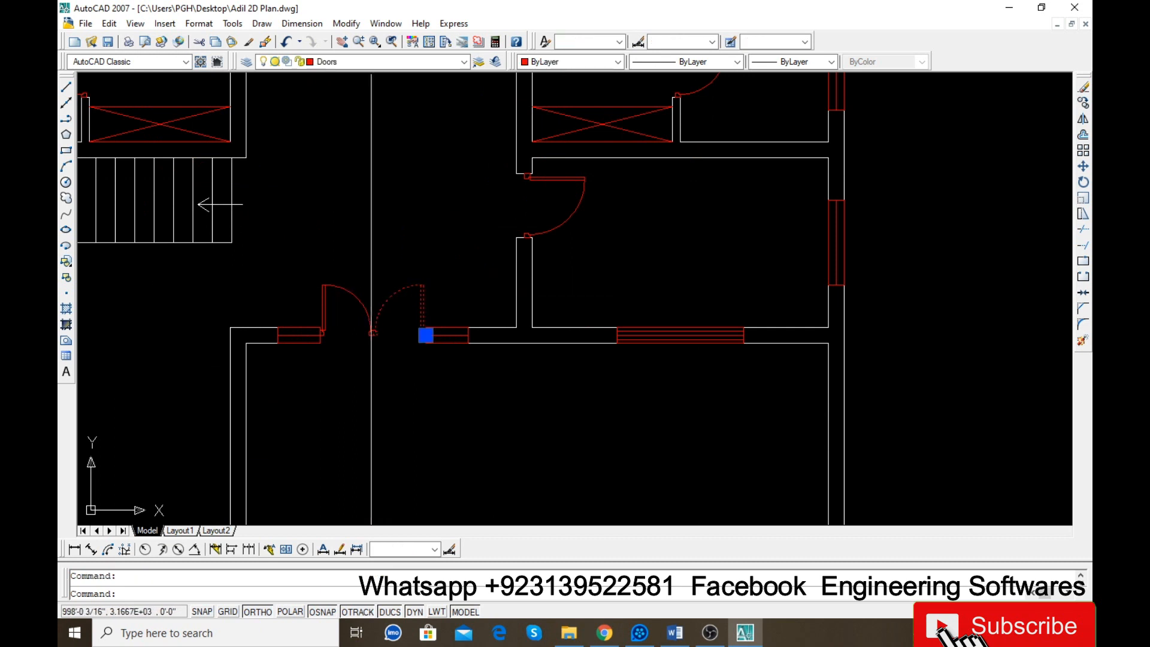
pyautogui.write('co')
pyautogui.press('Return')
pyautogui.click(368, 327)
pyautogui.scroll(-3, 362, 329)
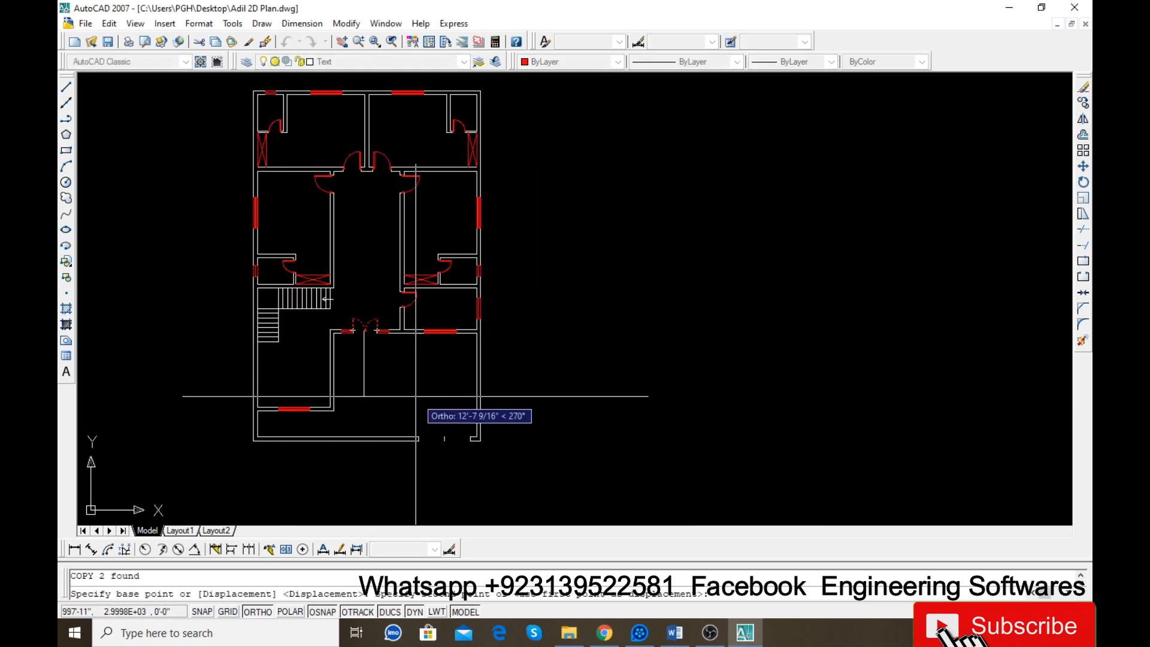
pyautogui.press('F8')
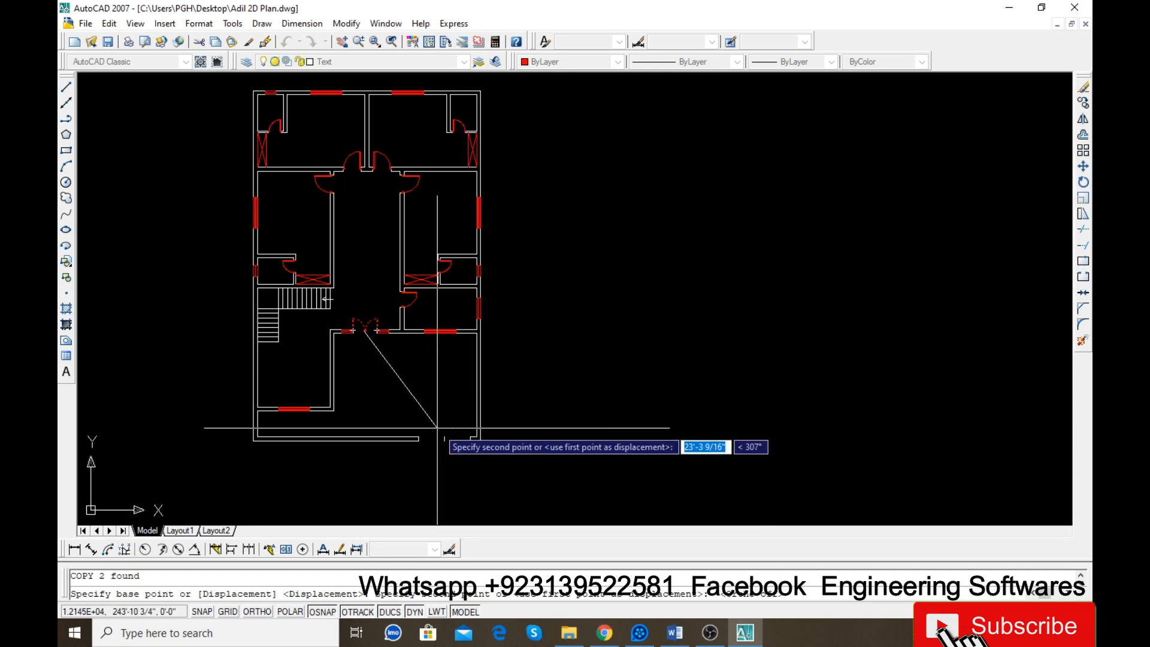
pyautogui.scroll(6, 441, 434)
pyautogui.press('Escape')
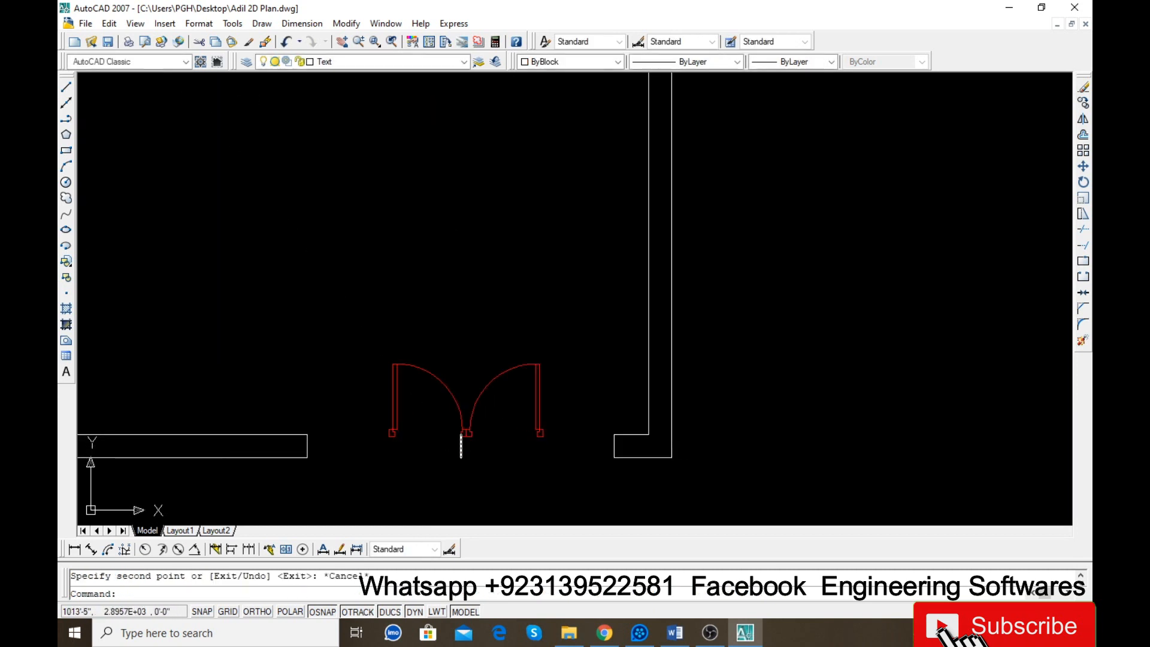
# Align the copied double door with scaling, taking its two outer lower jamb corners to the midpoints of the gate opening's wall ends.
pyautogui.write('a')
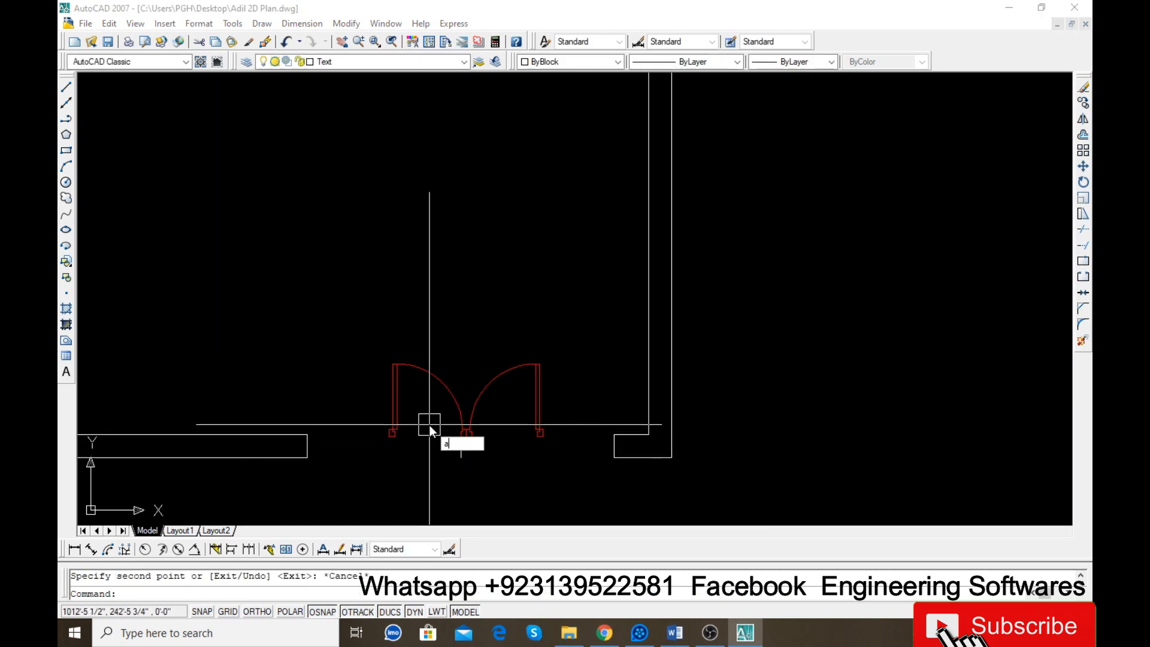
pyautogui.write('l')
pyautogui.press('Return')
pyautogui.click(461, 423)
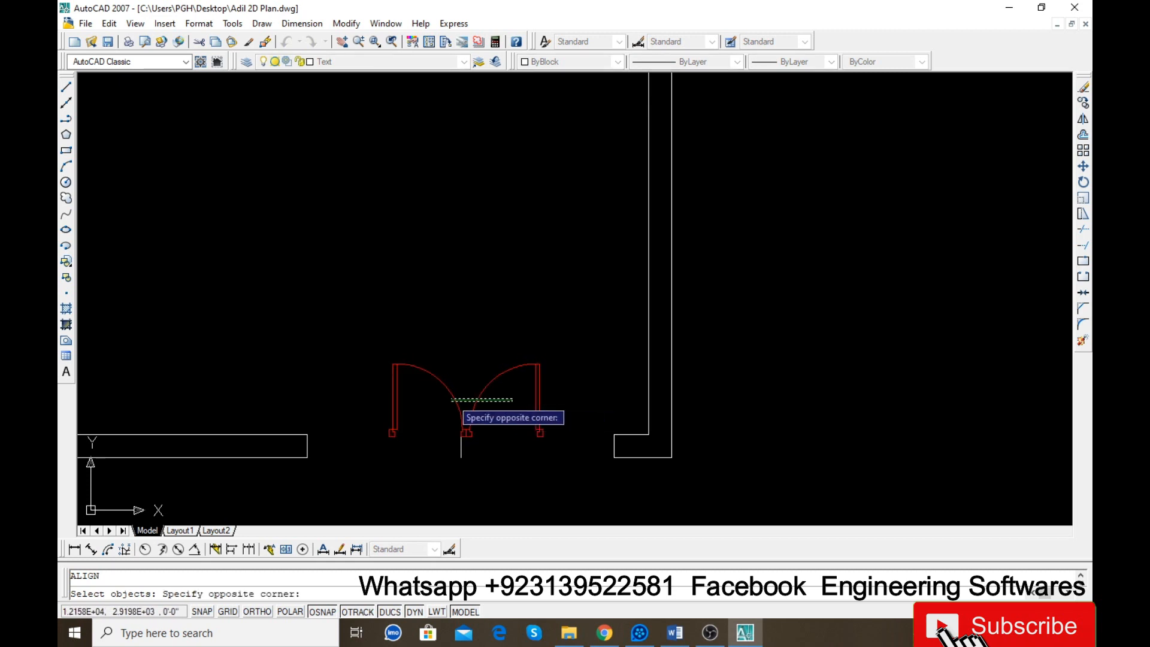
pyautogui.press('Return')
pyautogui.scroll(5, 386, 449)
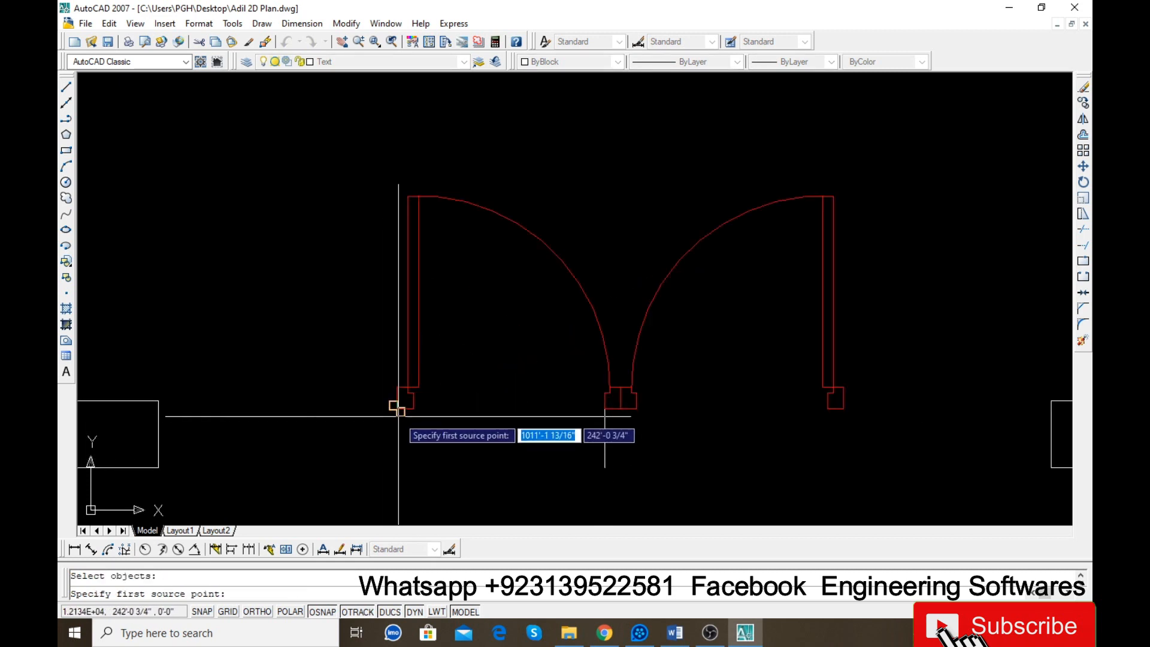
pyautogui.click(389, 436)
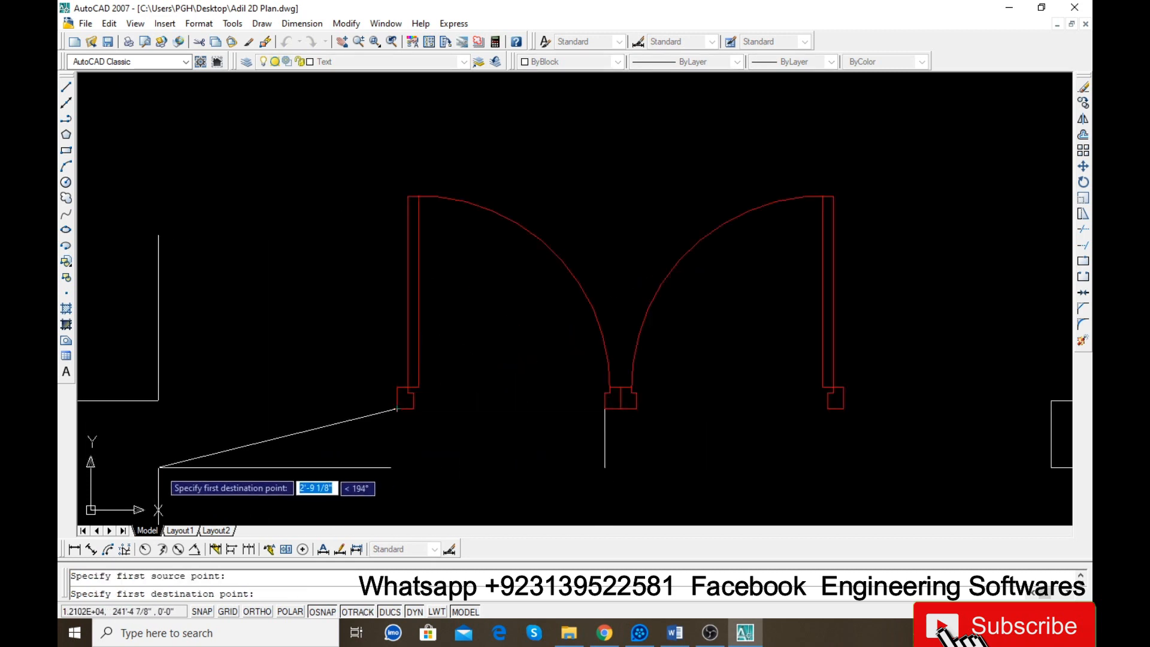
pyautogui.scroll(-3, 158, 433)
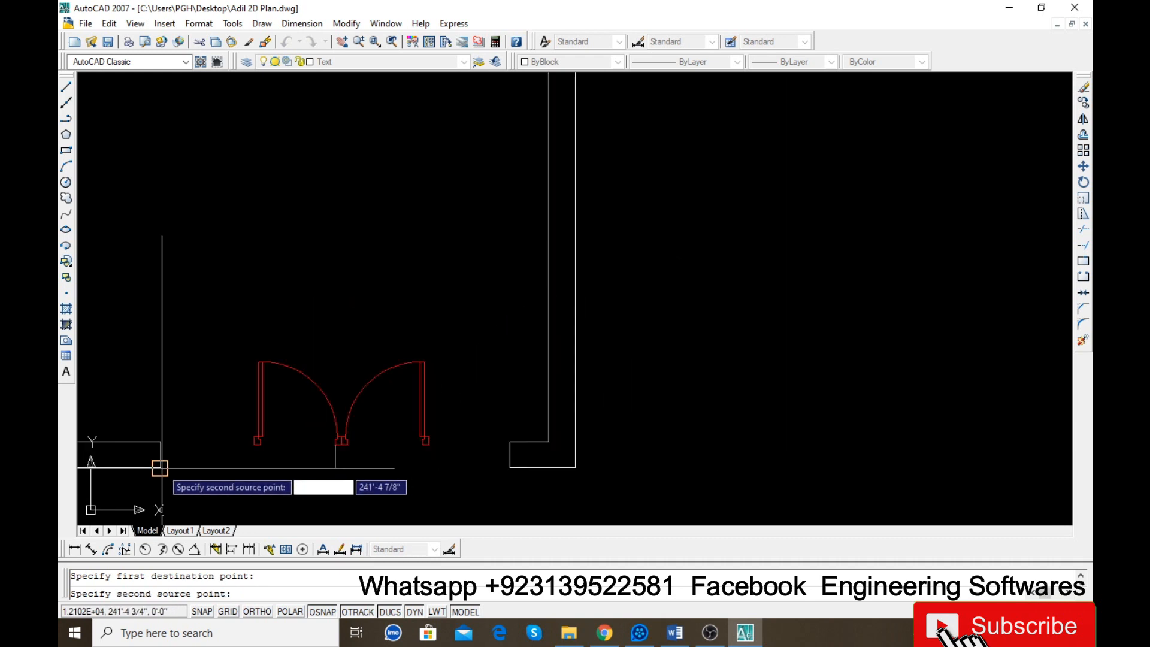
pyautogui.scroll(4, 371, 461)
pyautogui.click(510, 412)
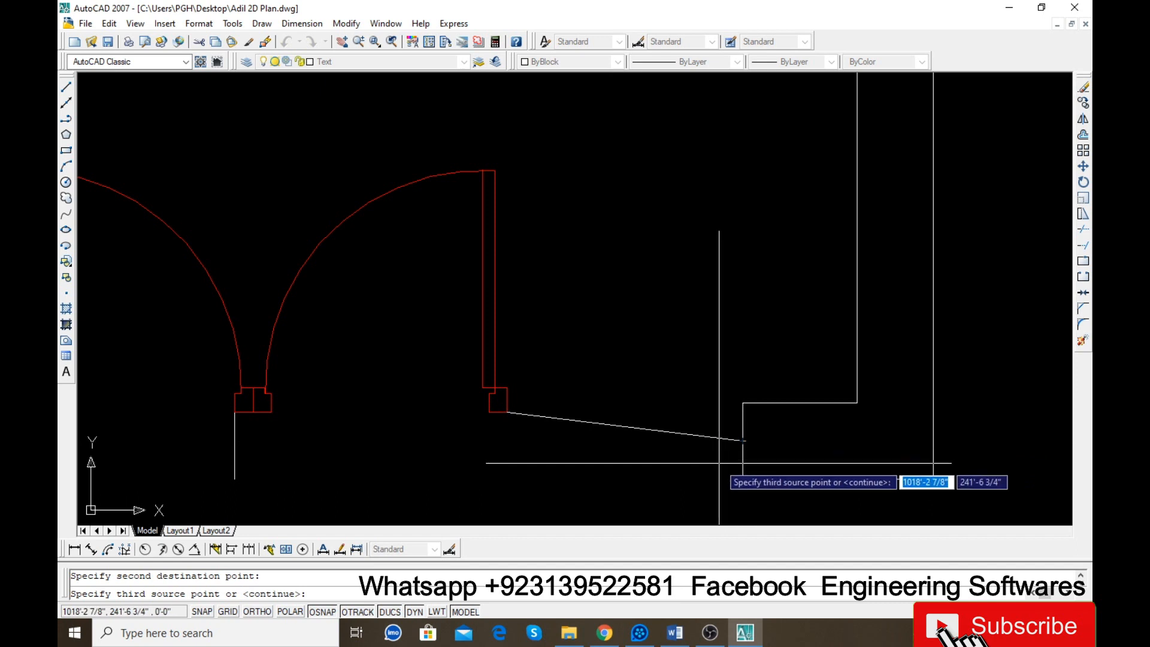
pyautogui.press('Return')
pyautogui.write('y')
pyautogui.press('Return')
pyautogui.scroll(-2, 711, 470)
pyautogui.scroll(-2, 520, 395)
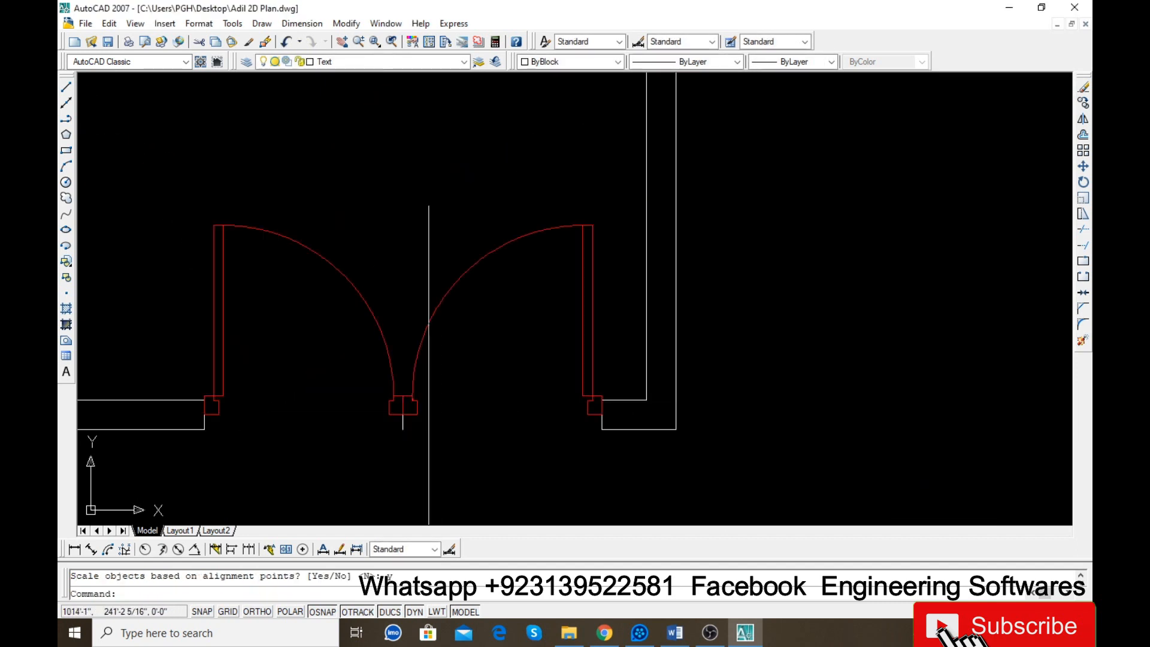
# Erase the short centre line in the gate opening and save the drawing.
pyautogui.click(401, 419)
pyautogui.press('Delete')
pyautogui.scroll(-6, 527, 457)
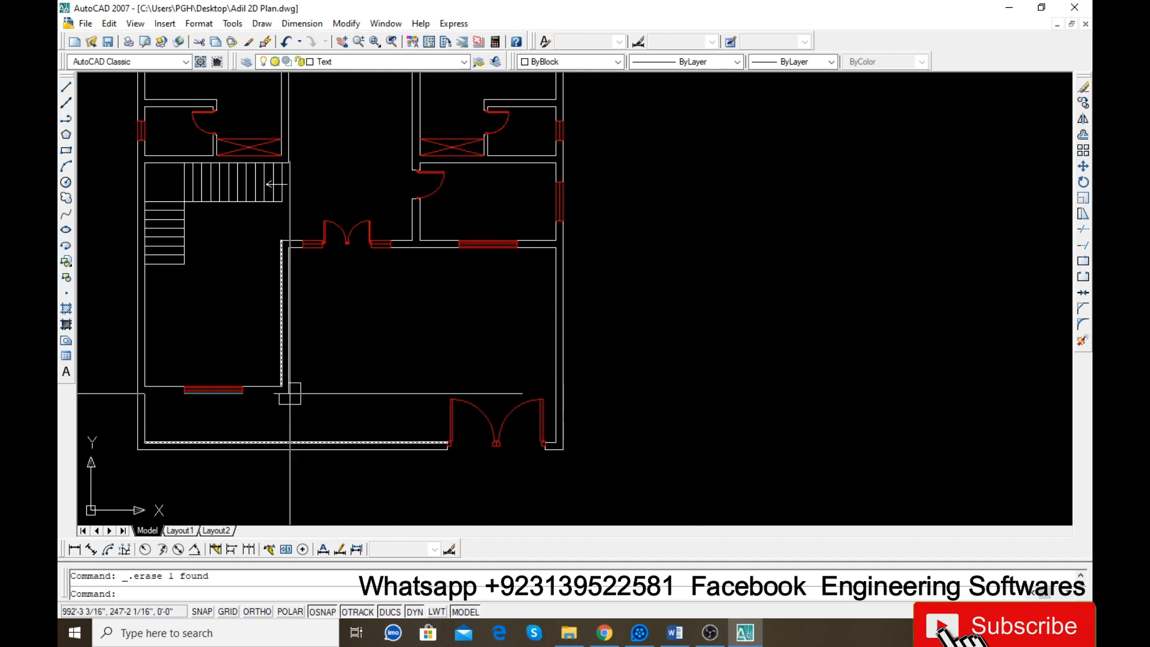
pyautogui.scroll(-2, 385, 326)
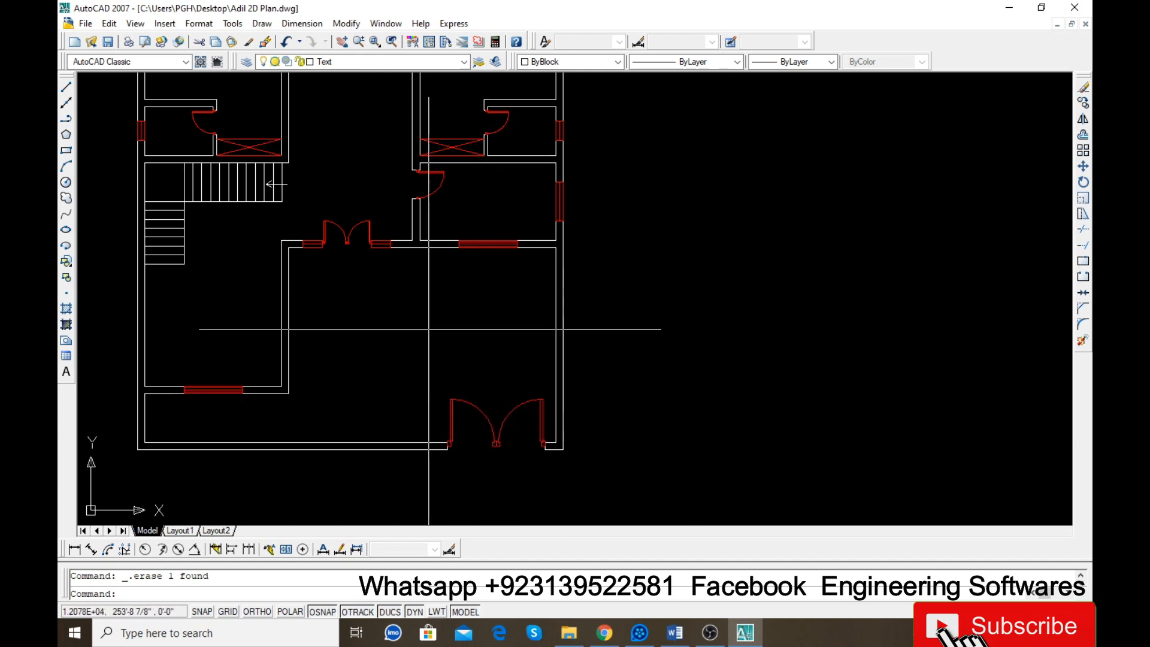
pyautogui.scroll(-3, 379, 351)
pyautogui.scroll(3, 366, 317)
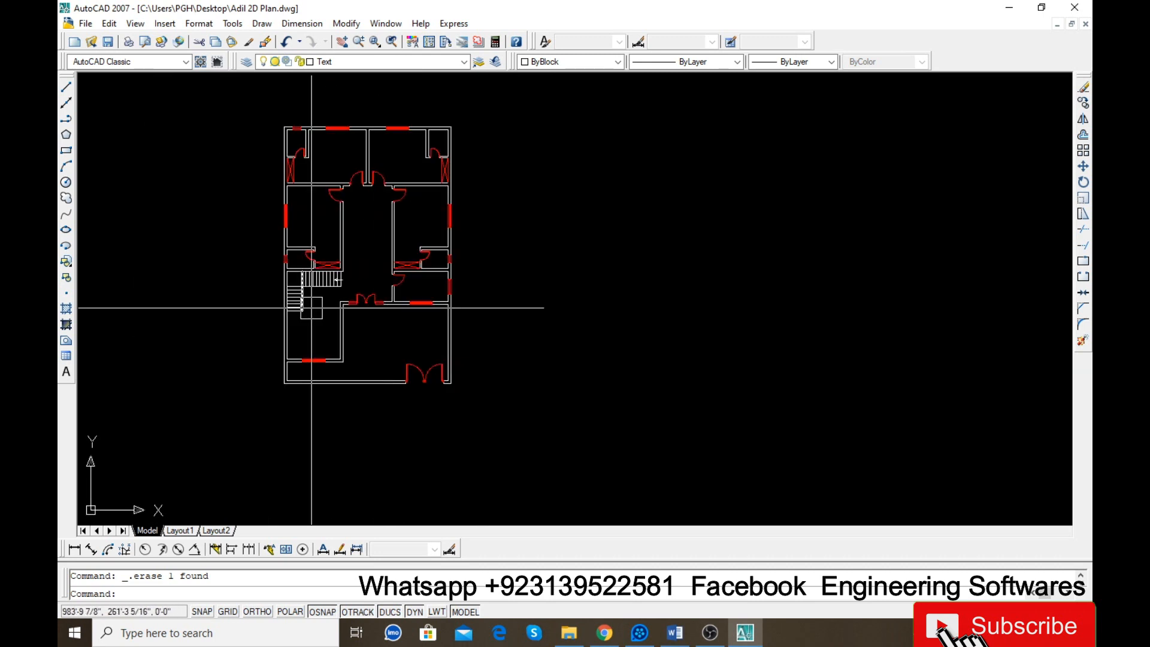
pyautogui.scroll(-4, 348, 299)
pyautogui.scroll(2, 342, 293)
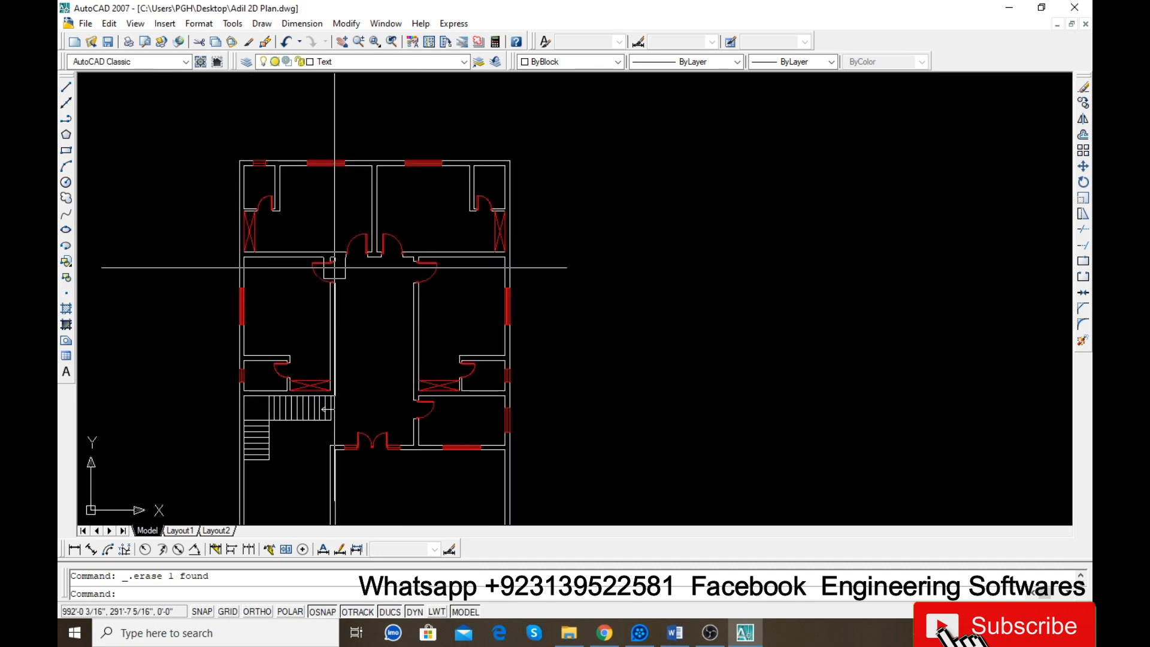
pyautogui.scroll(-2, 337, 205)
pyautogui.scroll(3, 398, 288)
pyautogui.press('Escape')
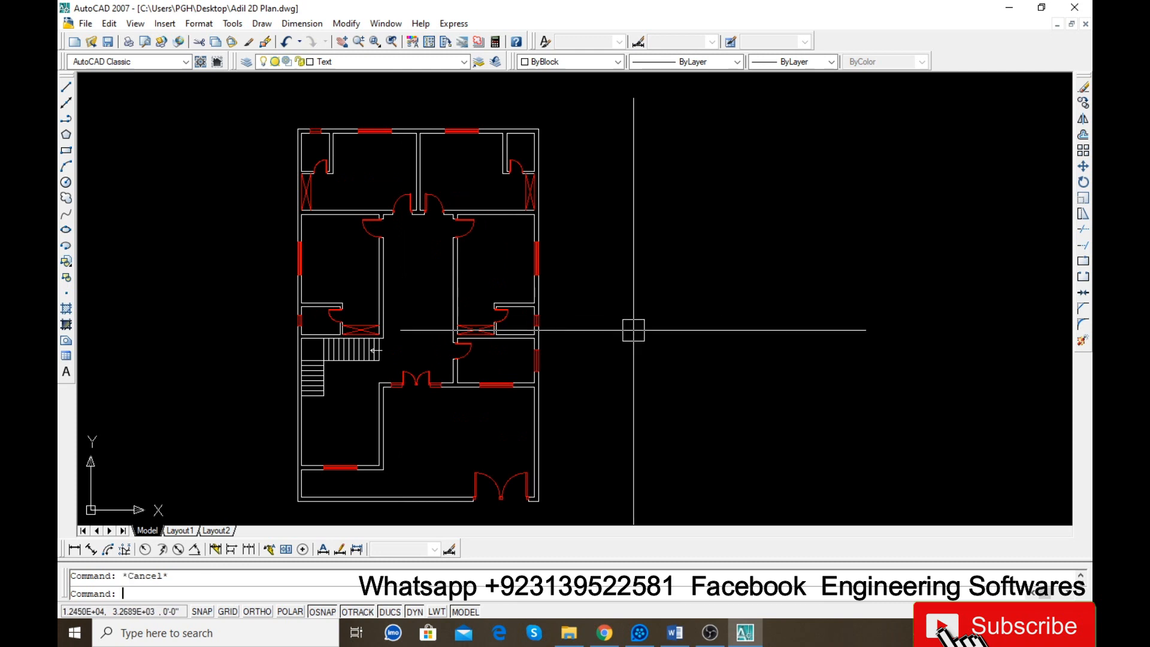
pyautogui.hotkey('ctrl', 's')
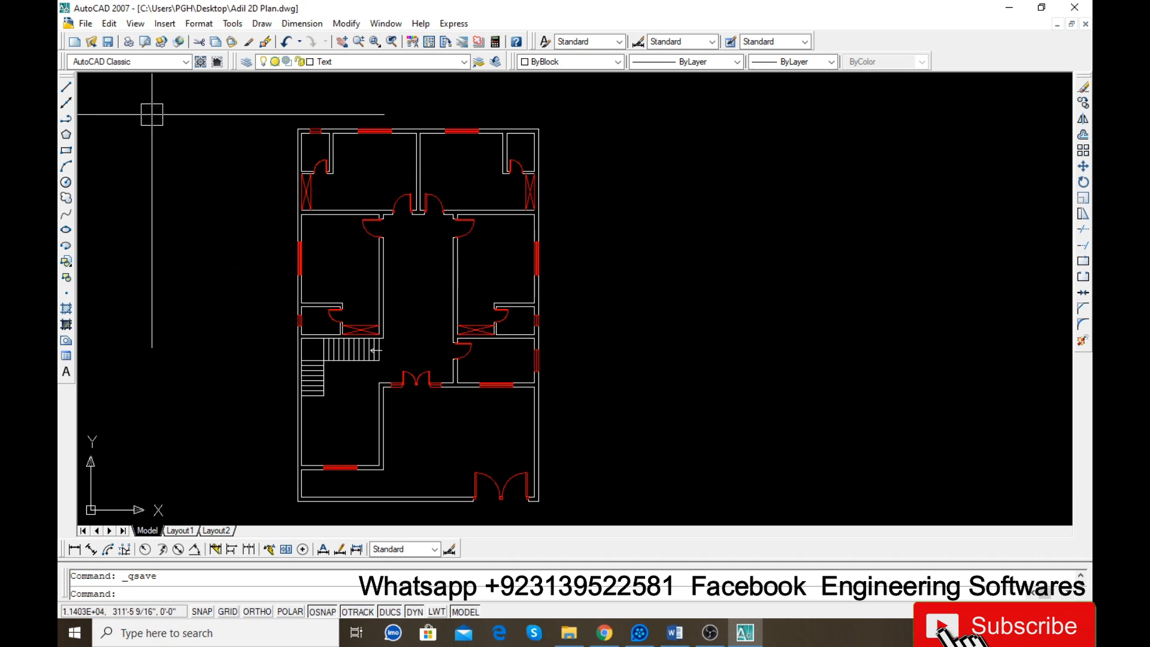
# Mirror the upper-left bathroom window about a vertical line through the midpoint below the central dividing wall, keeping the original.
pyautogui.scroll(7, 281, 105)
pyautogui.click(429, 204)
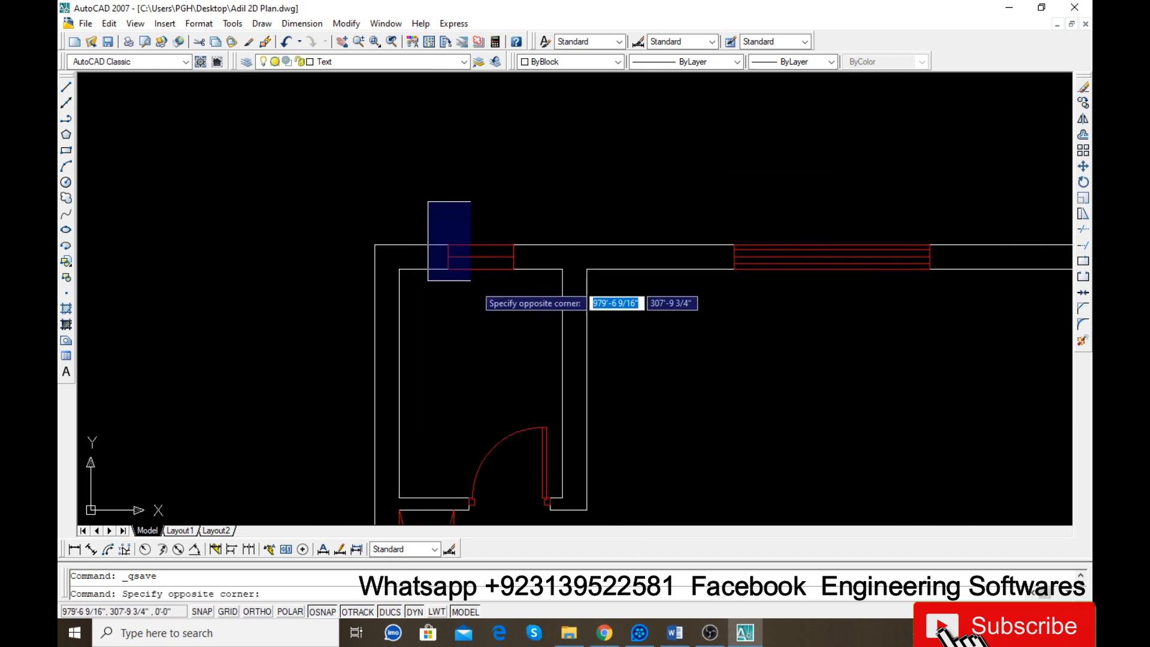
pyautogui.click(527, 316)
pyautogui.write('mi')
pyautogui.press('Return')
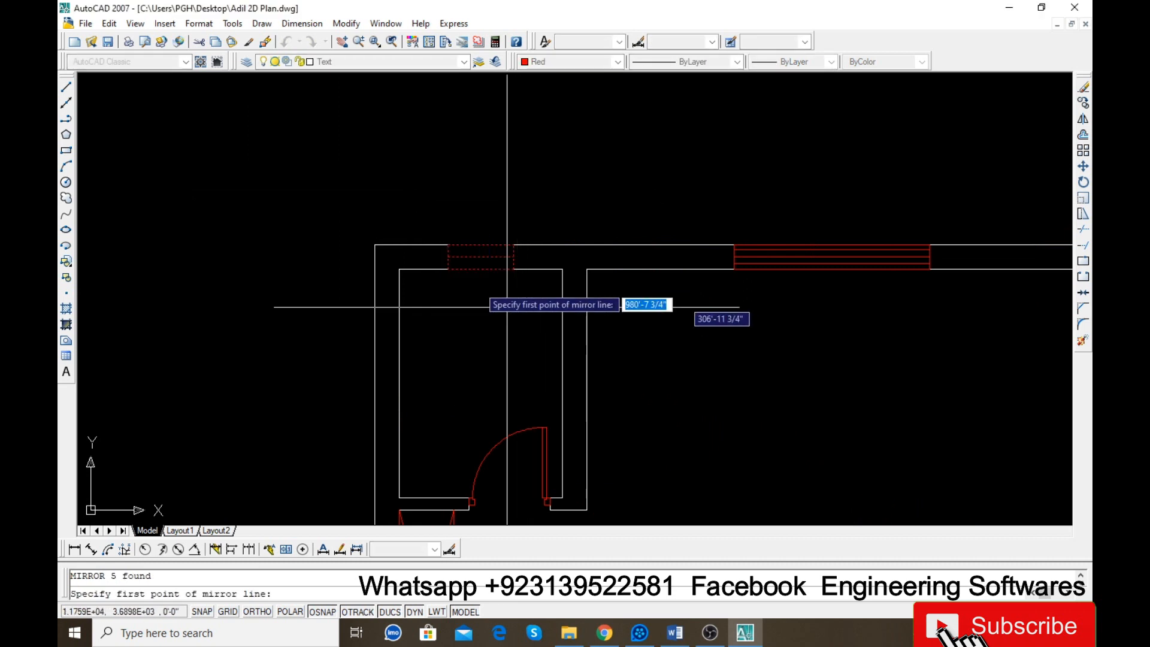
pyautogui.scroll(-5, 455, 252)
pyautogui.scroll(5, 545, 359)
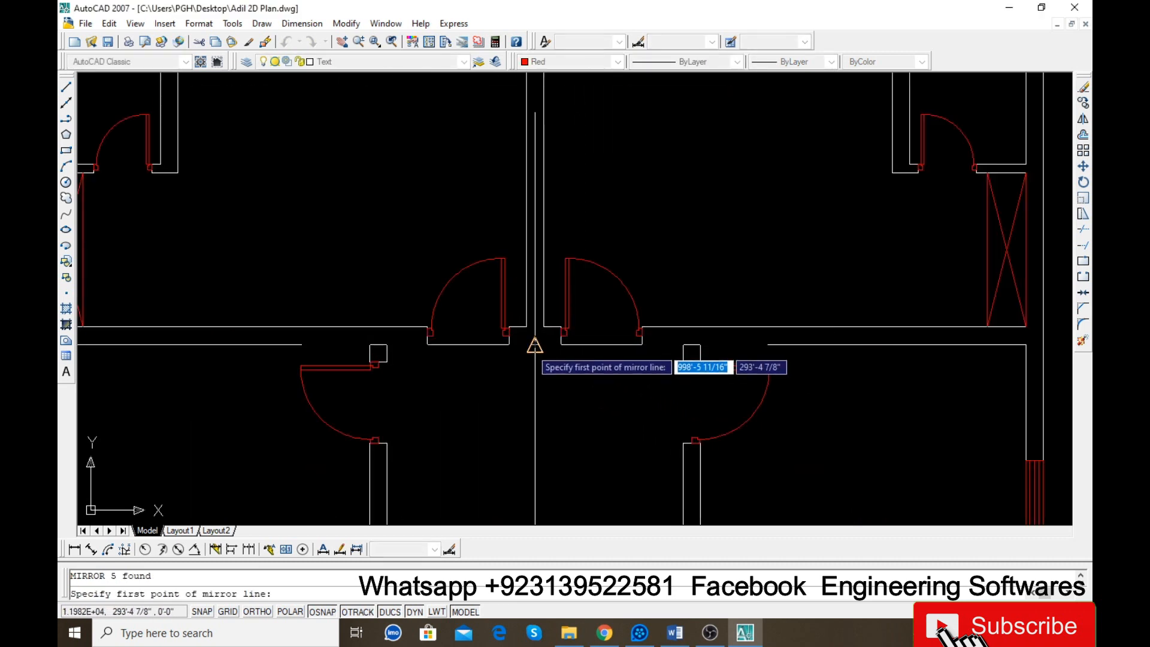
pyautogui.click(536, 344)
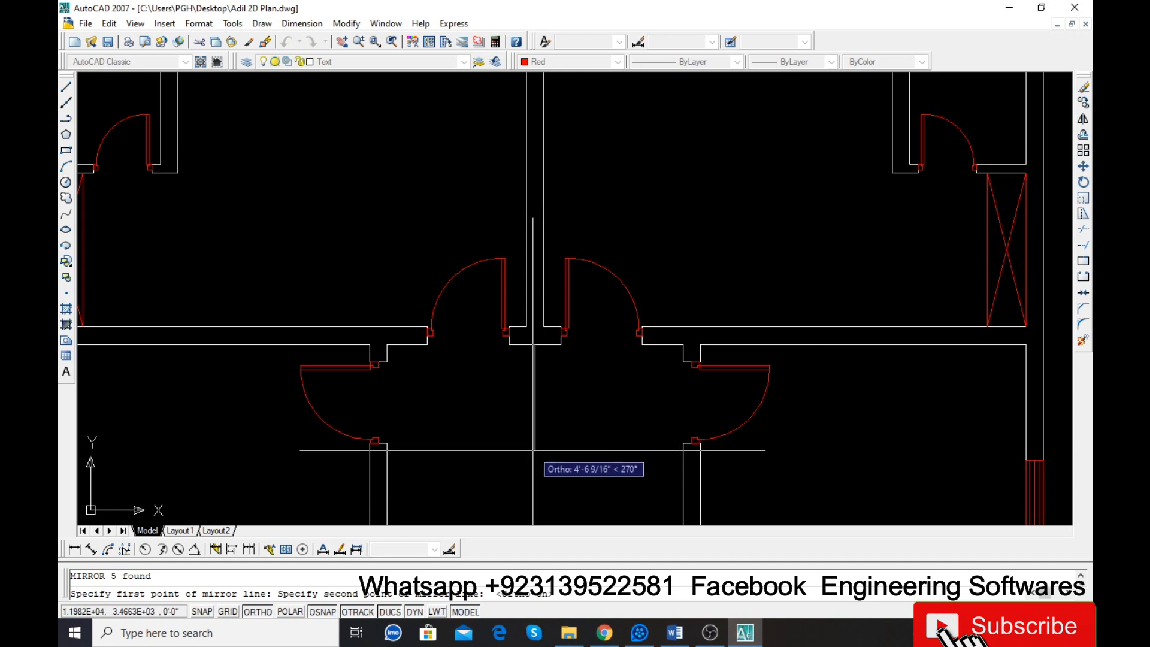
pyautogui.click(534, 462)
pyautogui.press('Return')
pyautogui.scroll(-5, 389, 515)
pyautogui.scroll(2, 547, 378)
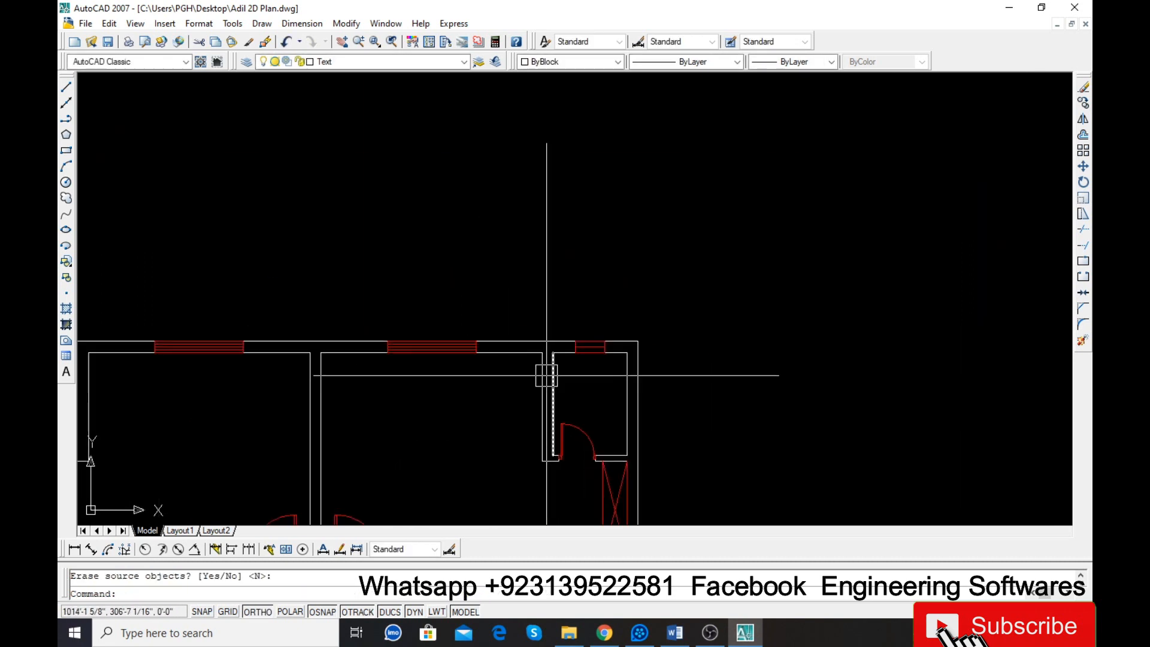
# Save the drawing with the mirrored bathroom window.
pyautogui.press('Escape')
pyautogui.scroll(-4, 542, 334)
pyautogui.hotkey('ctrl', 's')
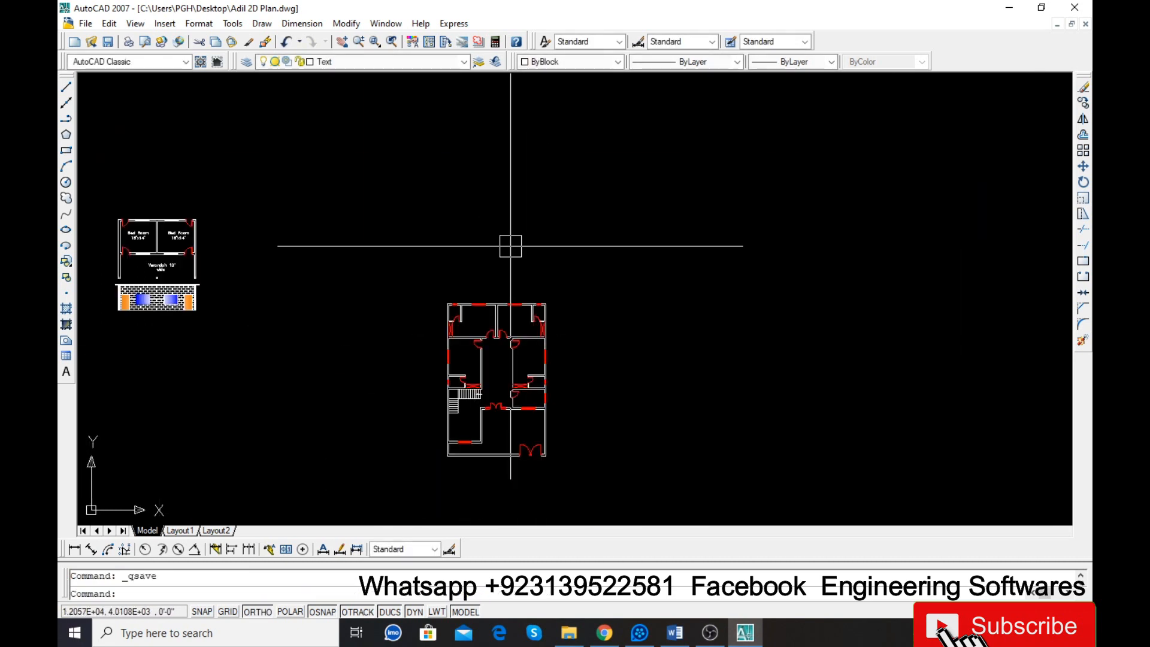
pyautogui.scroll(5, 513, 385)
pyautogui.press('Escape')
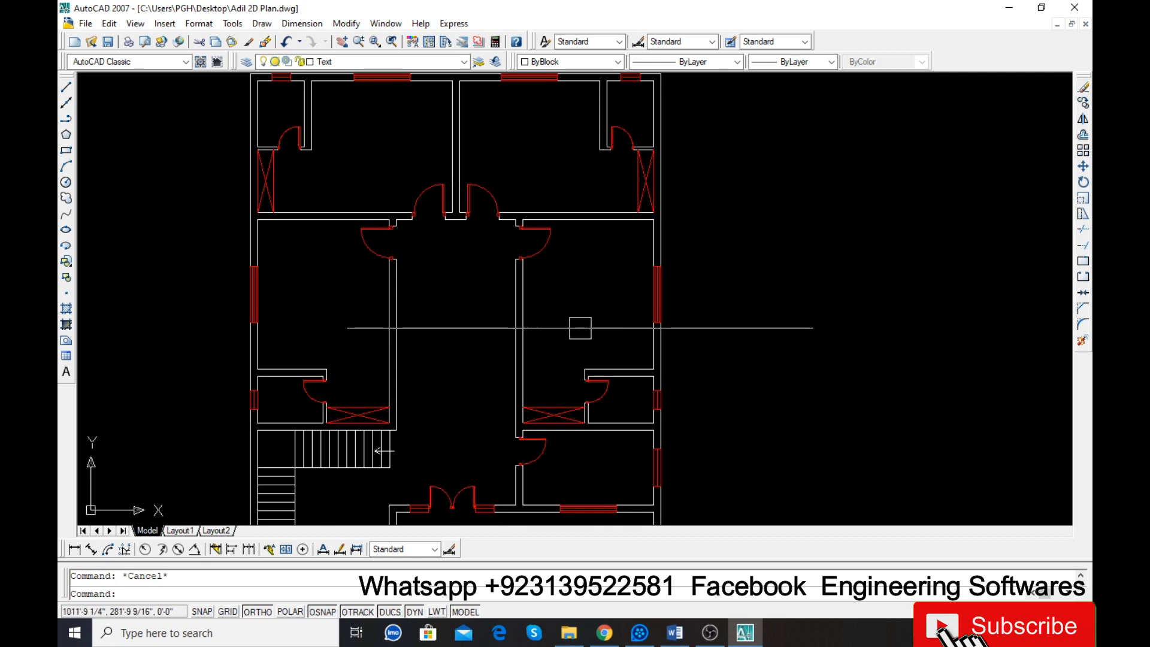